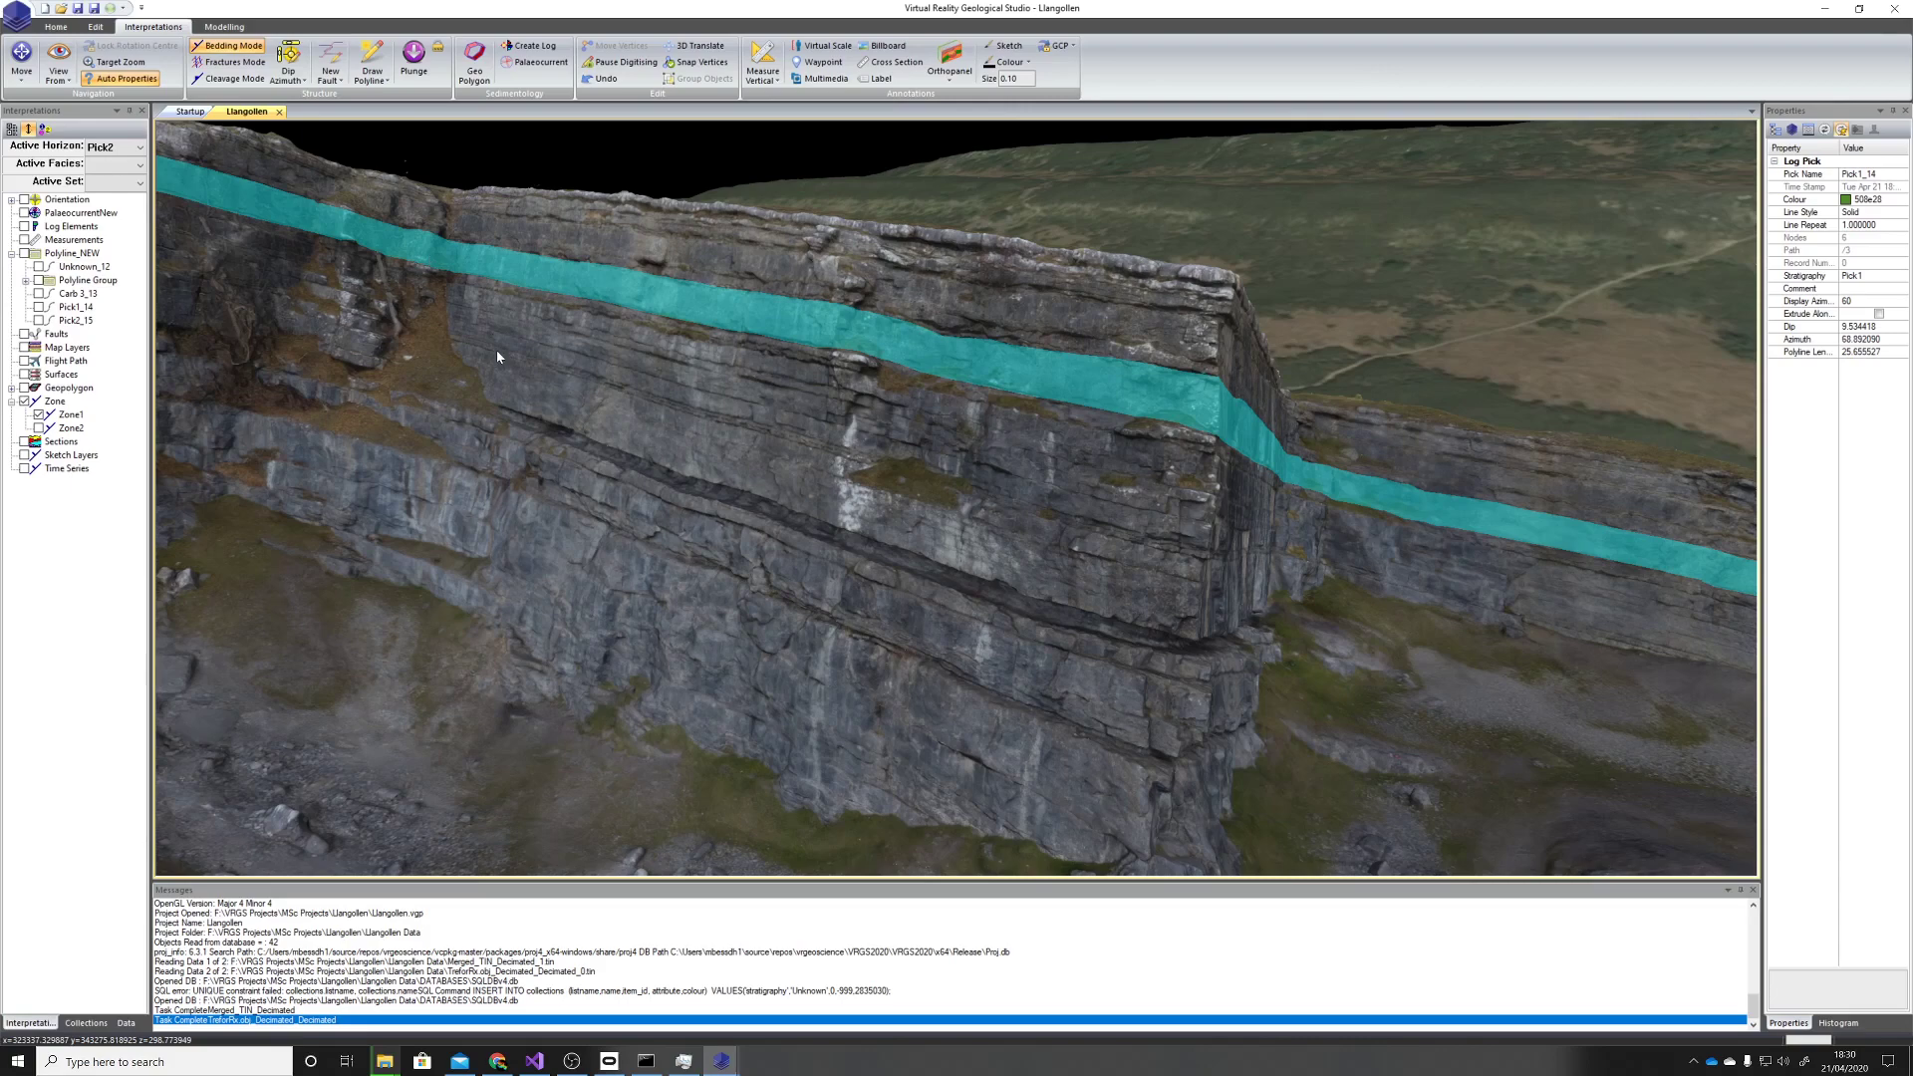
Examine the existing cyan zone band along the cliff face and around its corner from several angles
drag(773, 419, 643, 406)
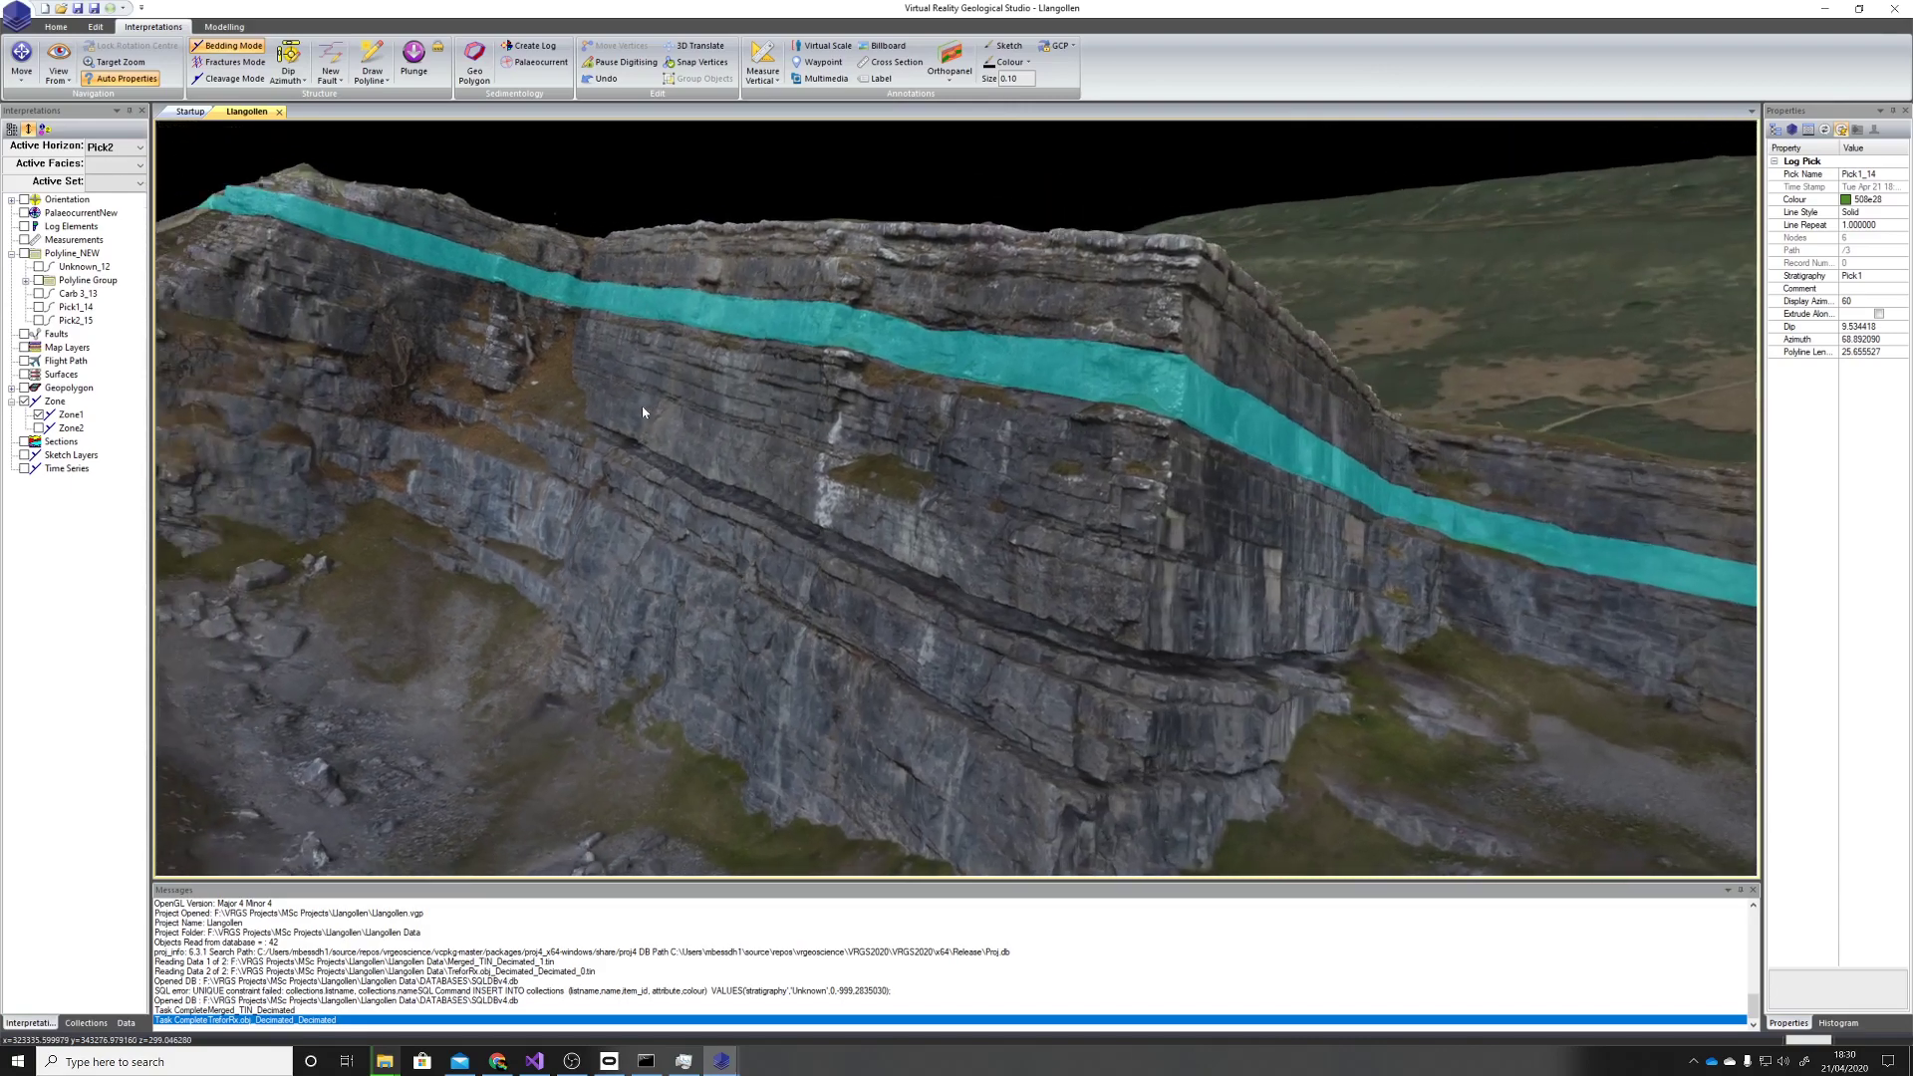
drag(973, 468, 664, 361)
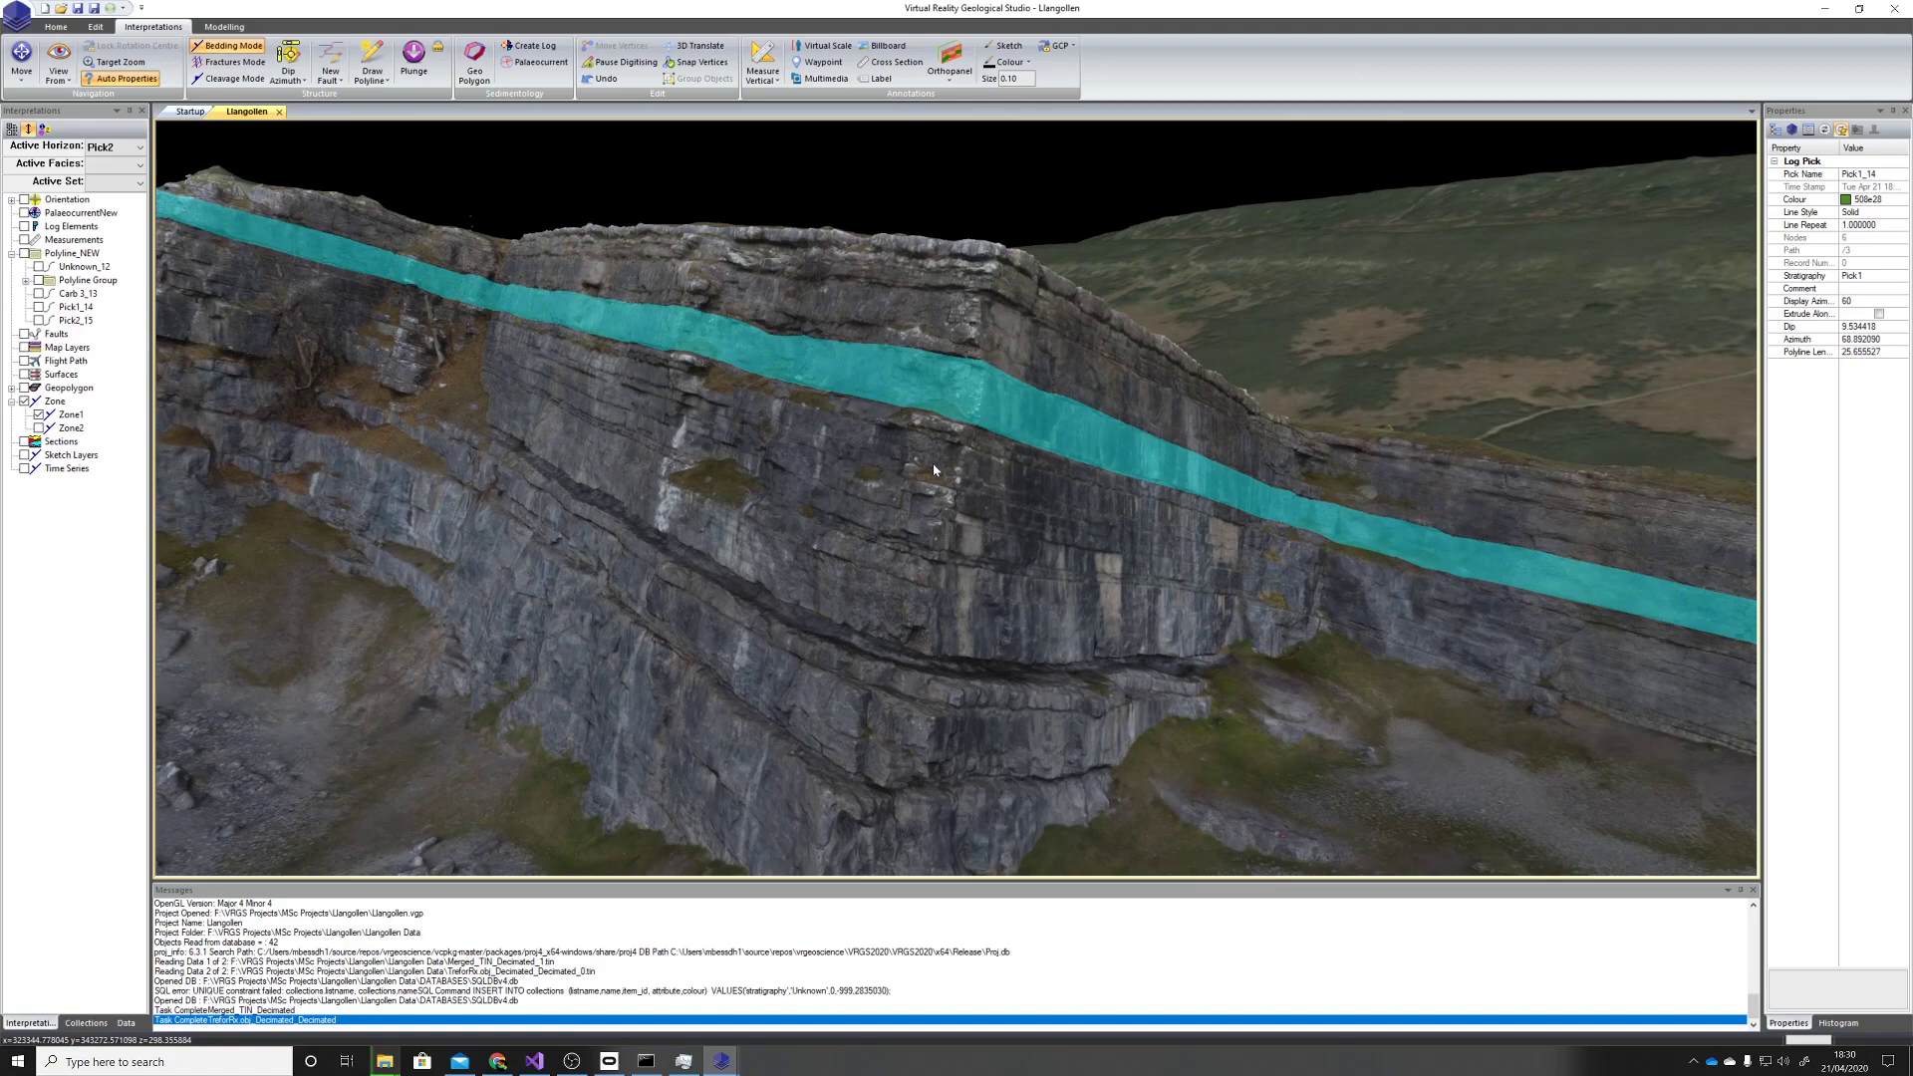
drag(671, 439, 787, 494)
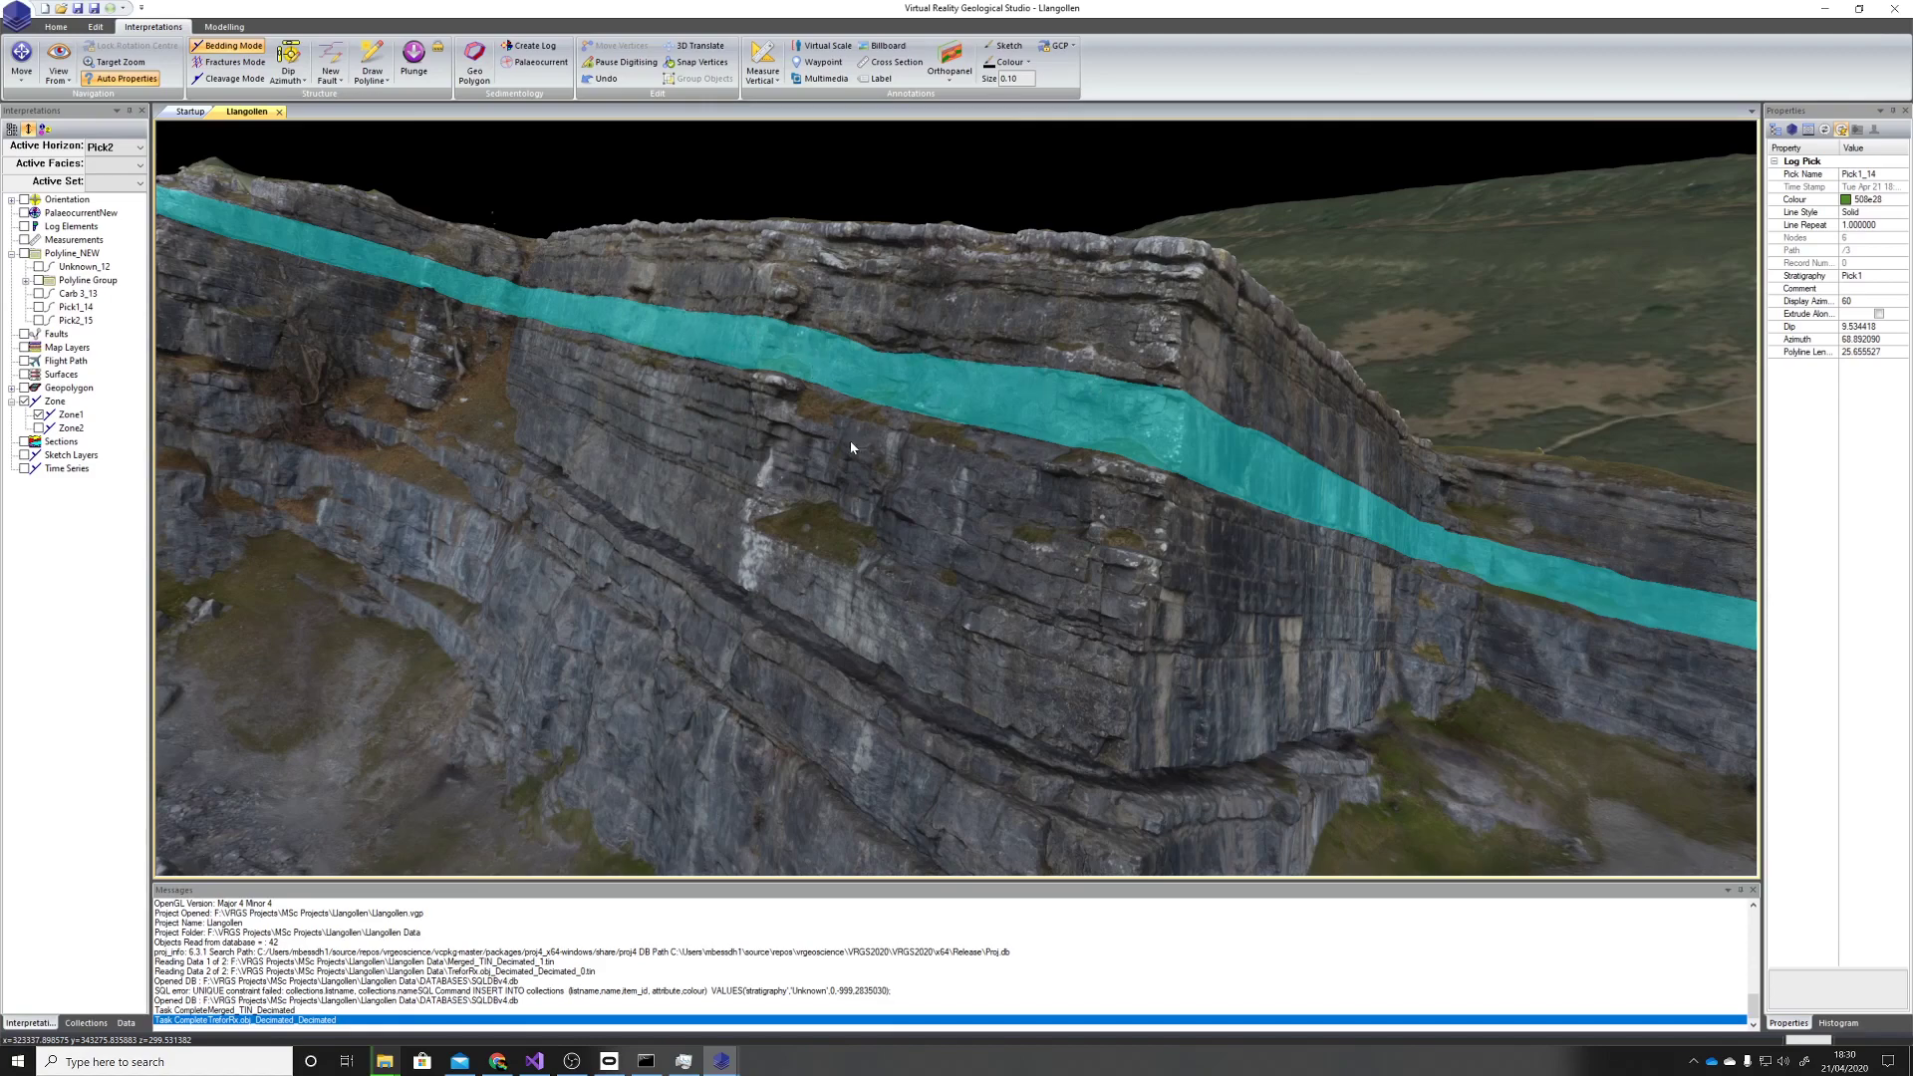
drag(766, 461, 906, 482)
scroll(863, 482, up, 1)
drag(777, 459, 863, 444)
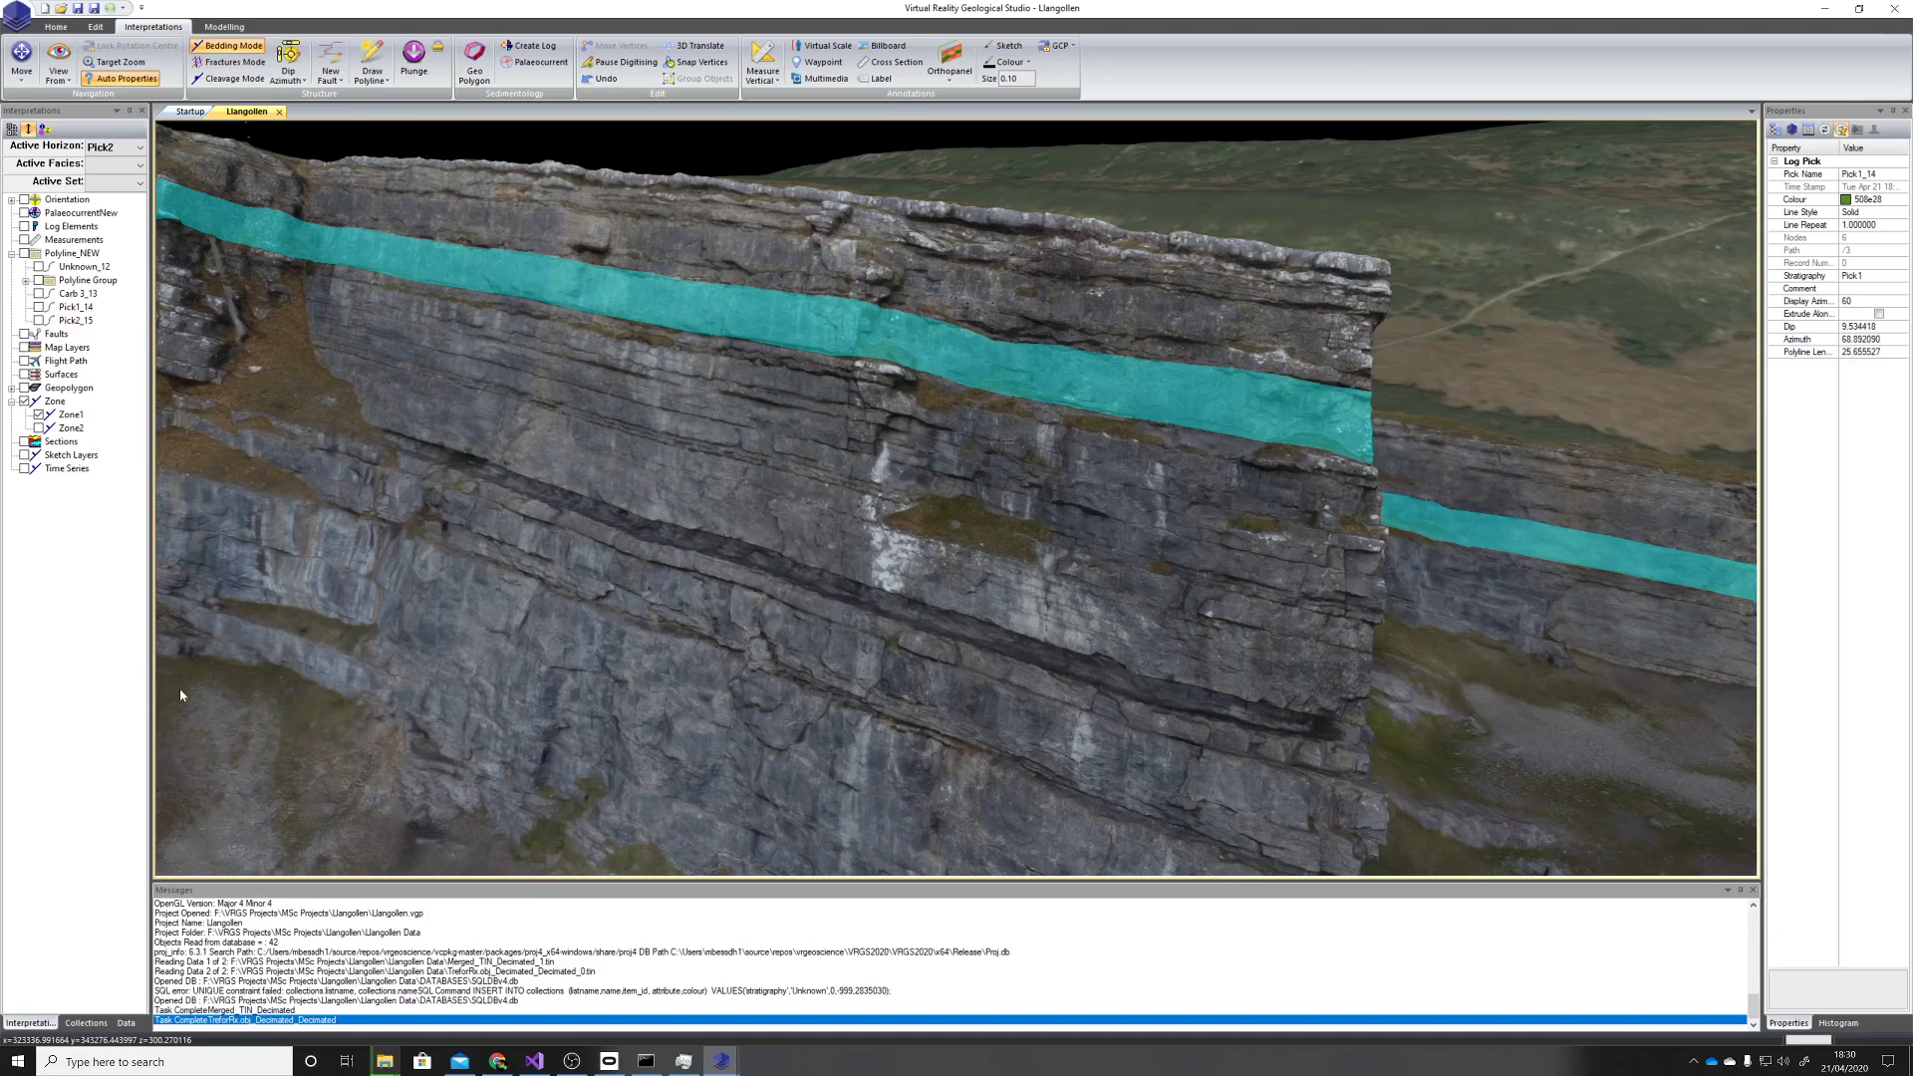
Add a new pick named Carb 2 to the project's Picks collection
click(86, 1023)
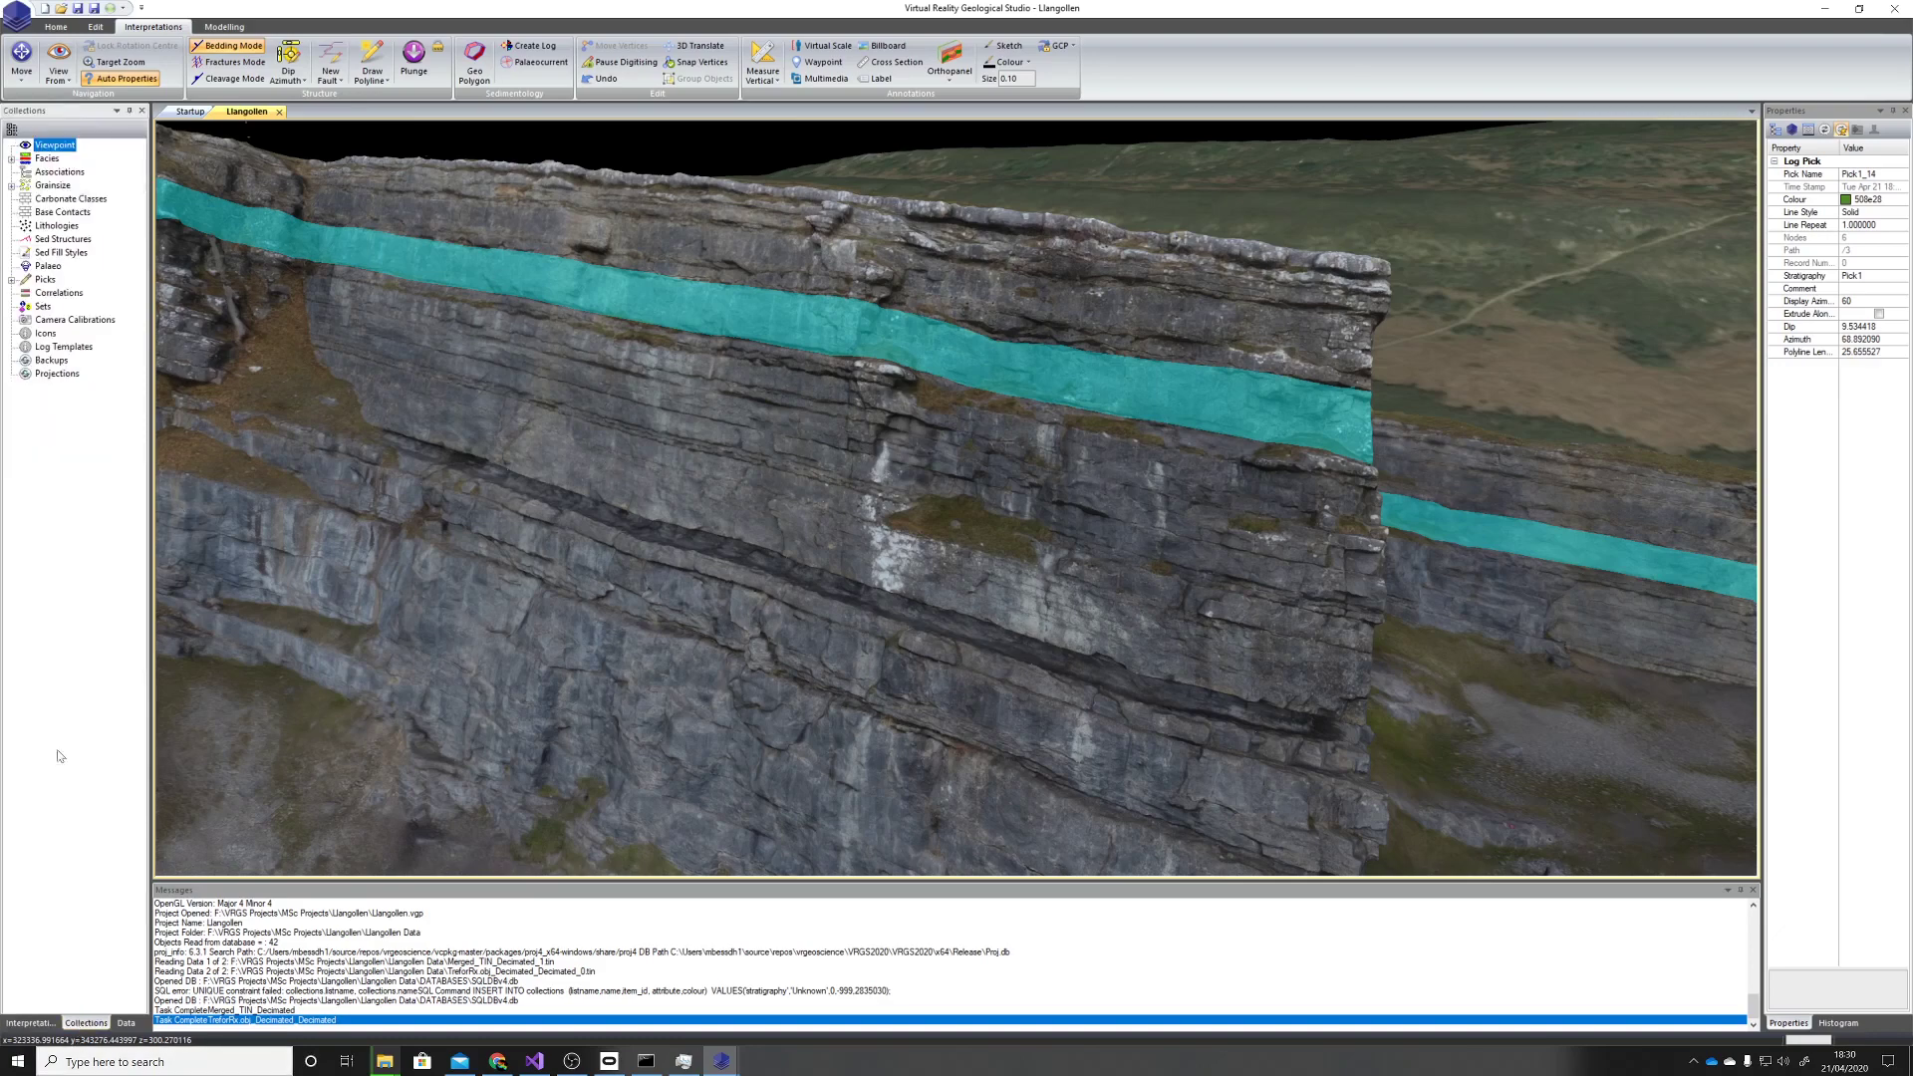
double_click(44, 280)
right_click(43, 281)
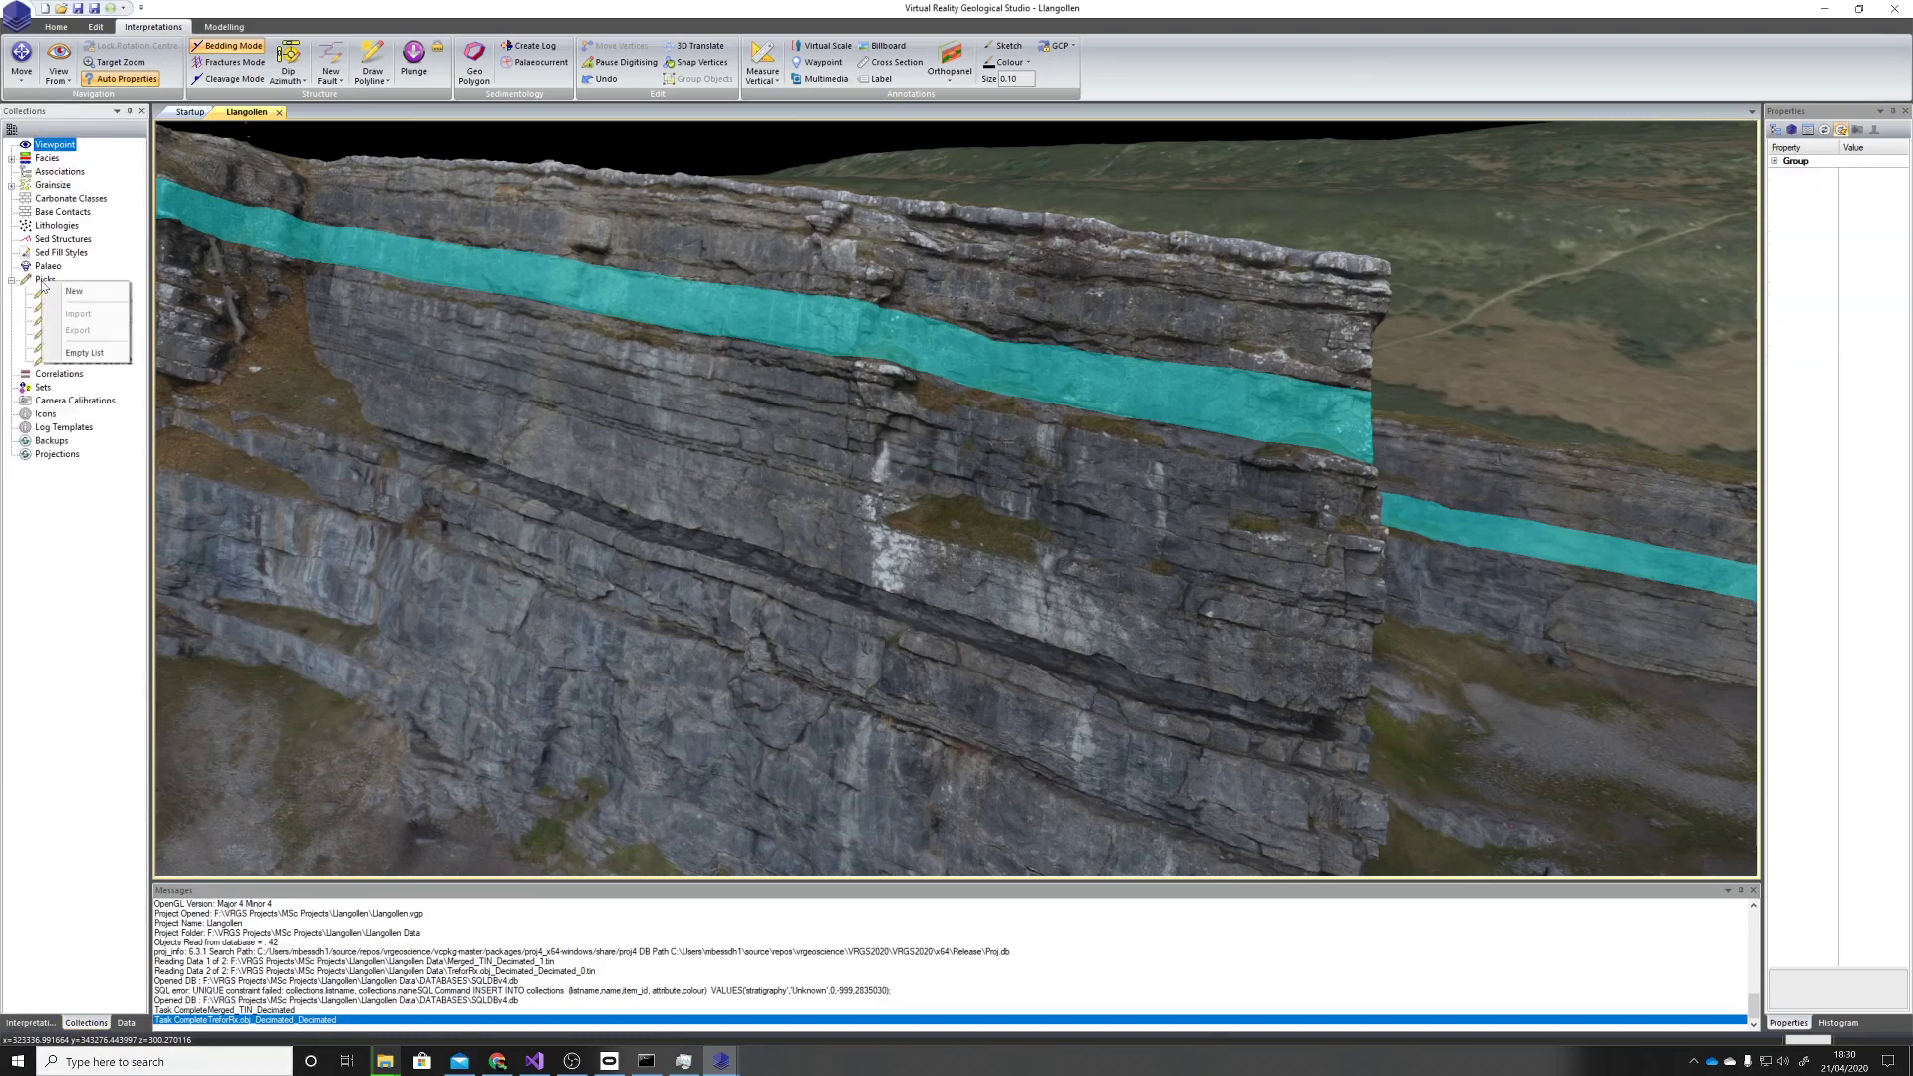
click(80, 292)
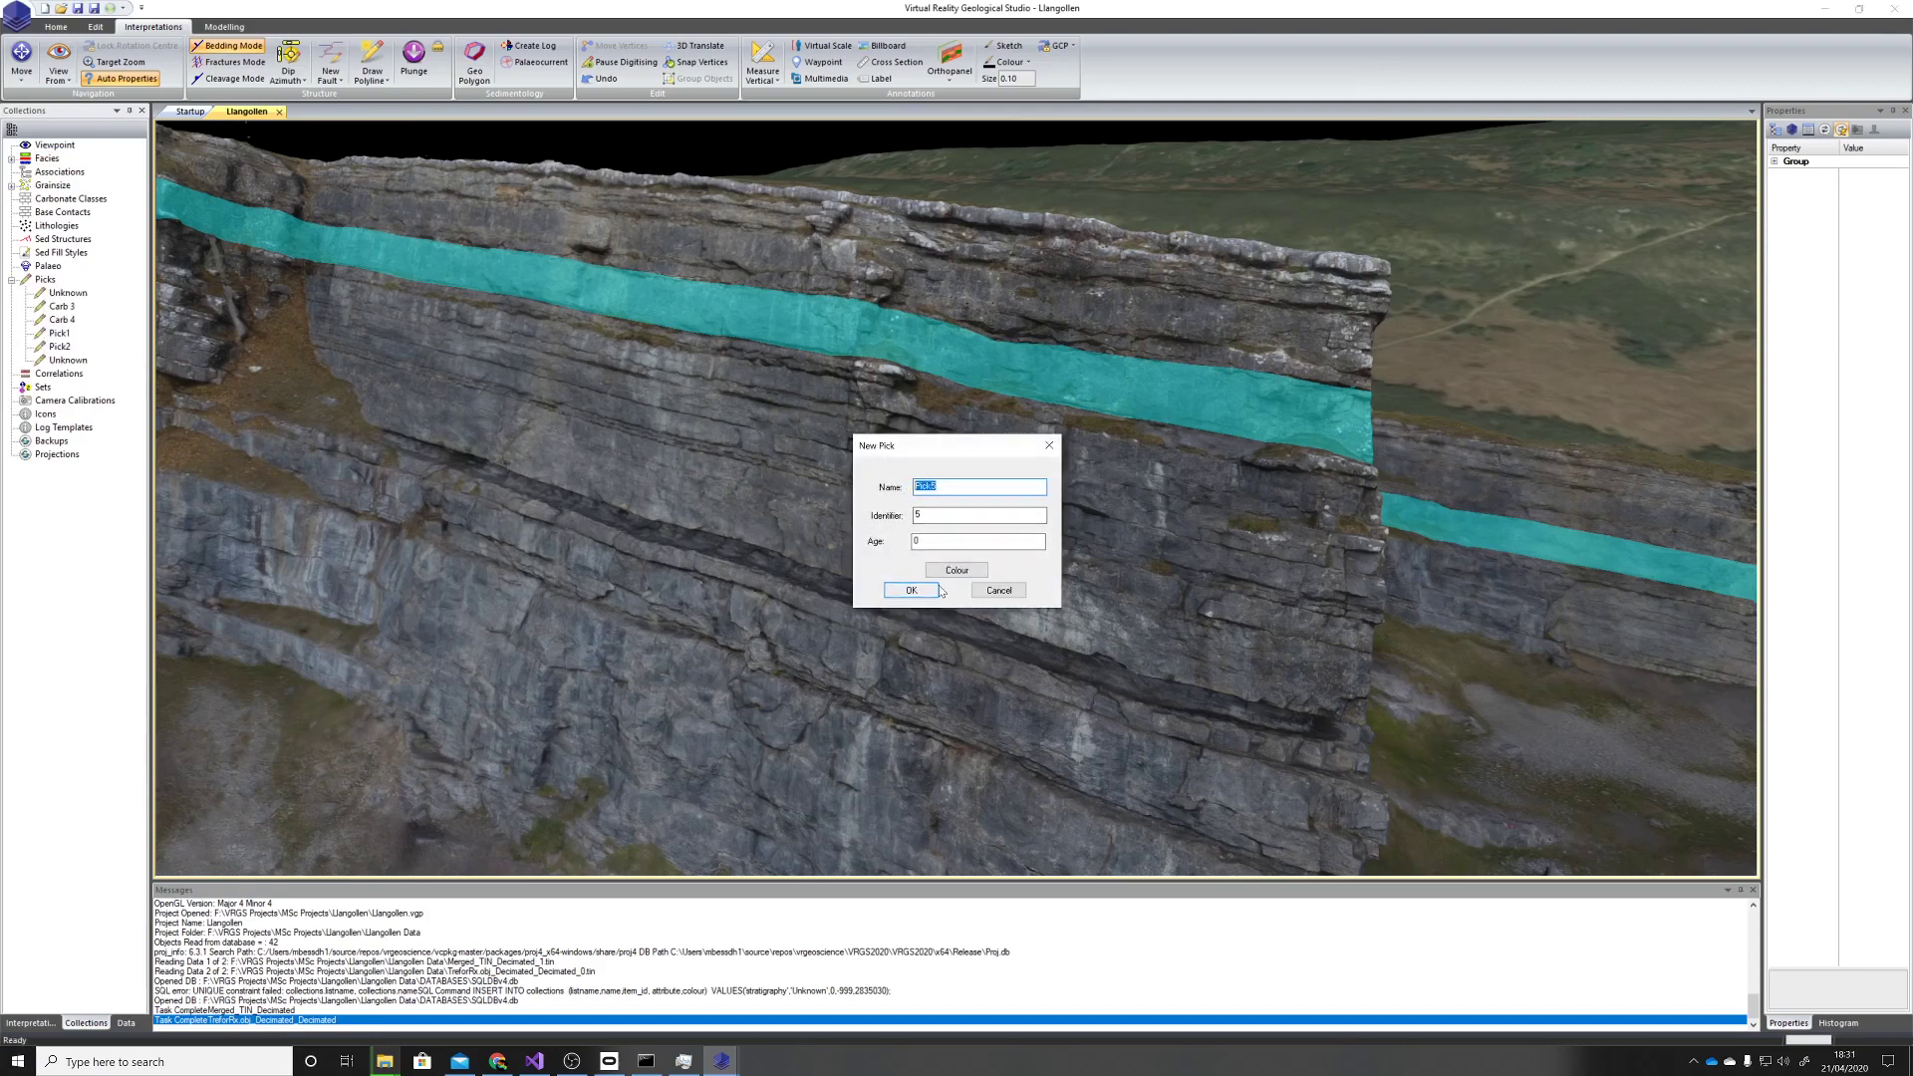
text(Carb 2)
key(Return)
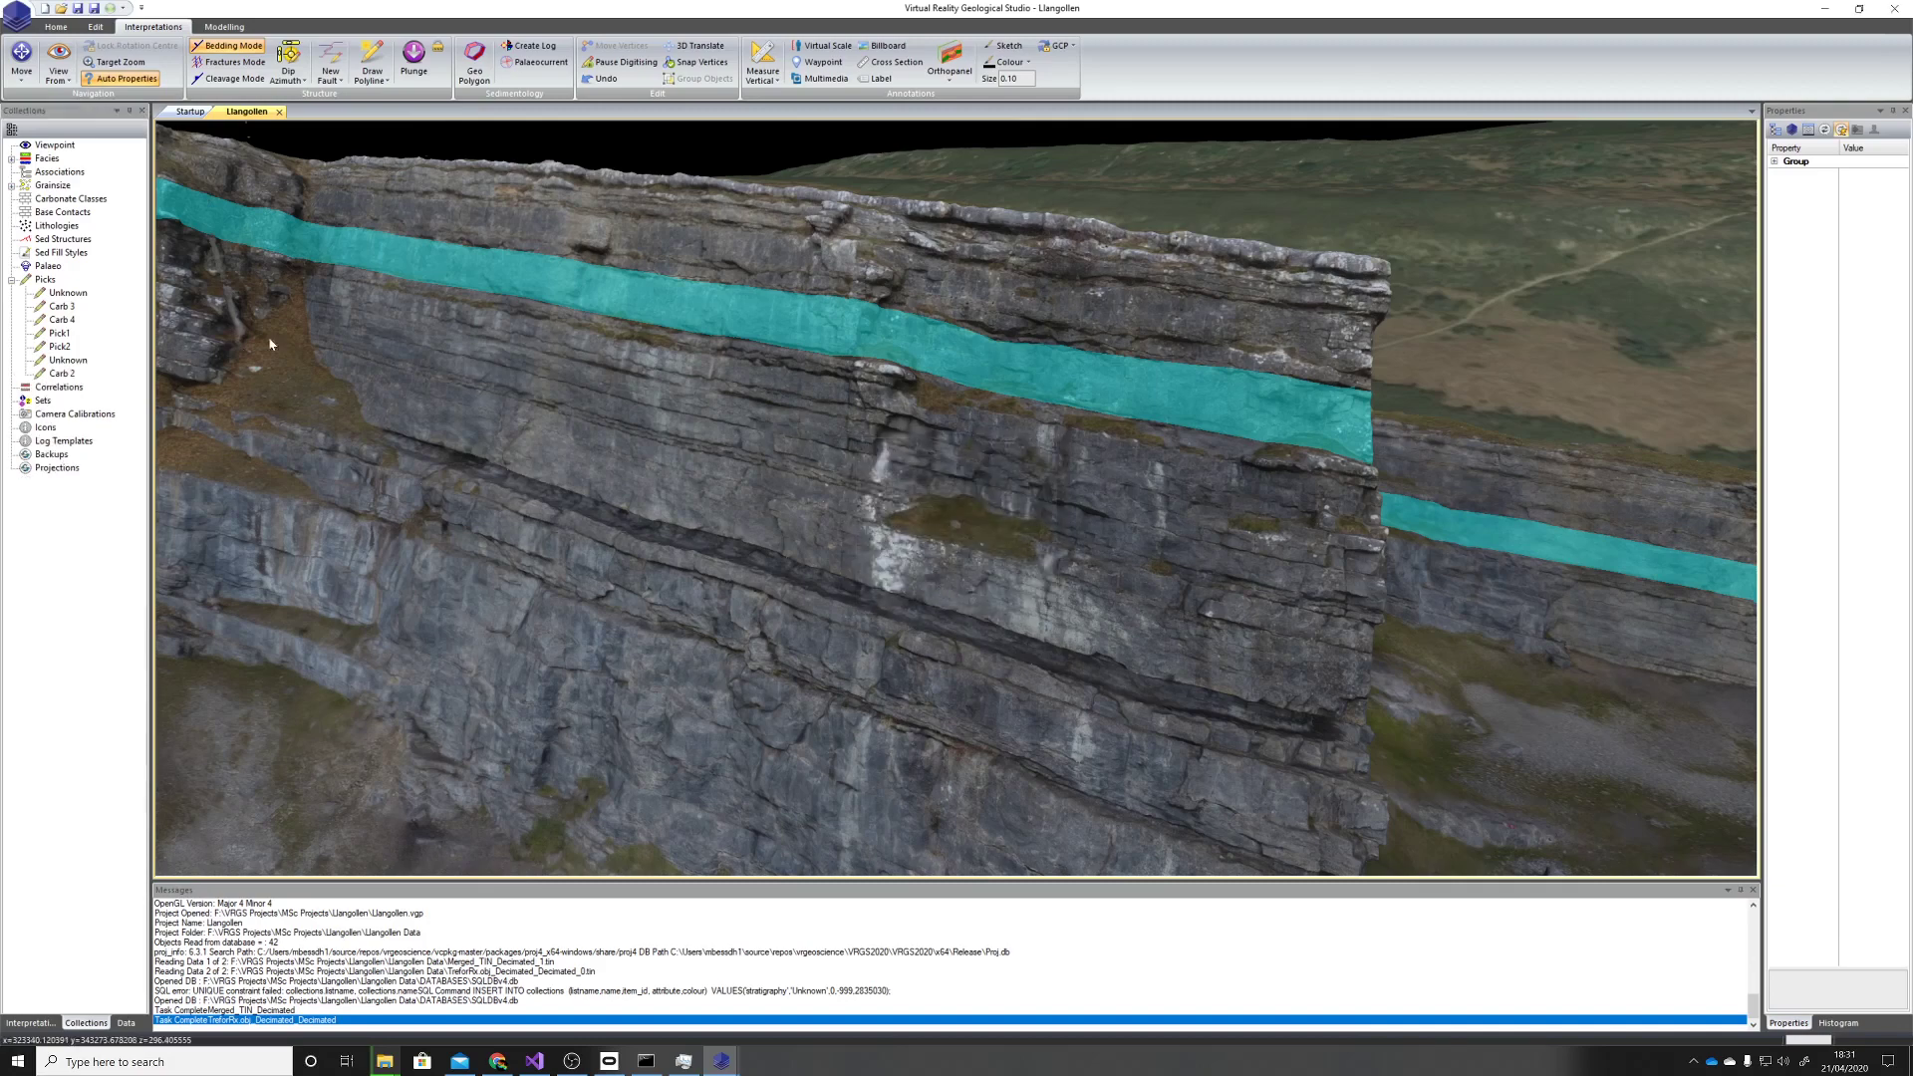
Add another pick named Carb 1 to the Picks collection
click(46, 281)
right_click(45, 283)
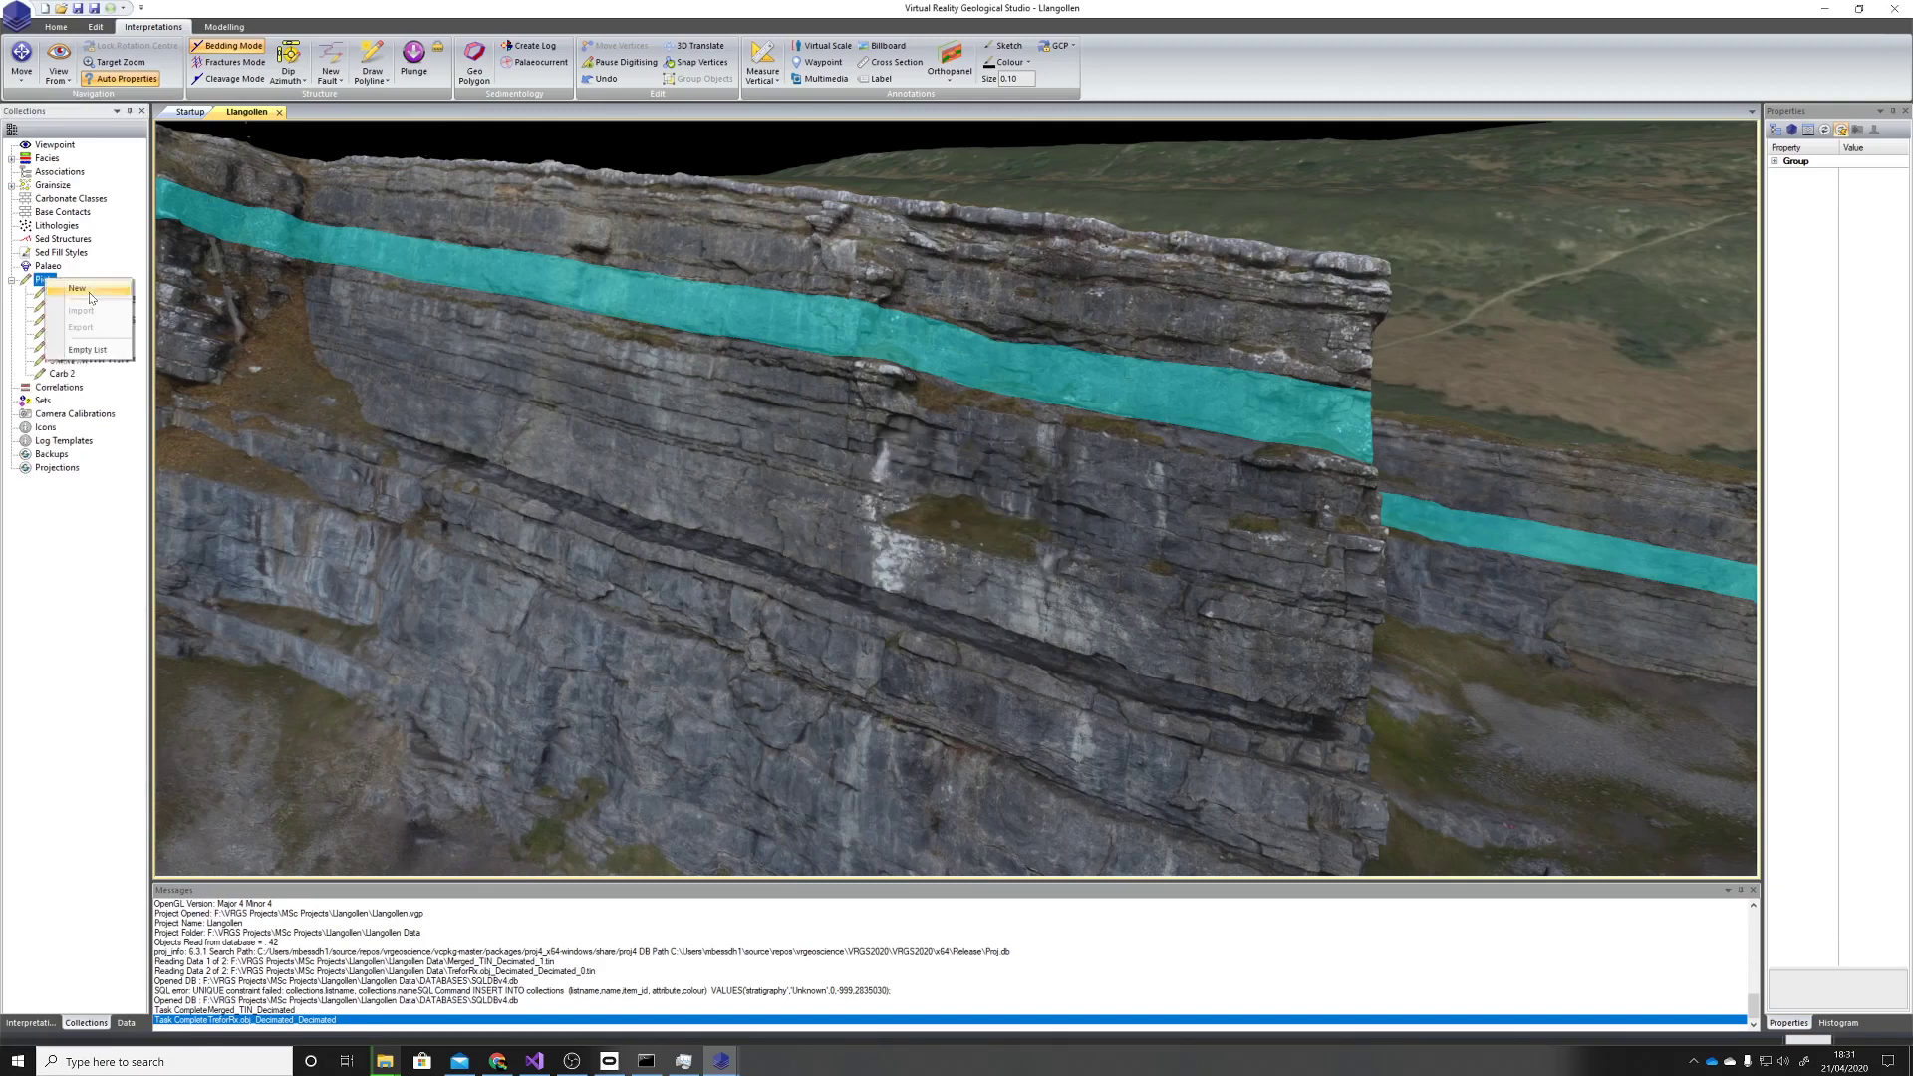
click(81, 292)
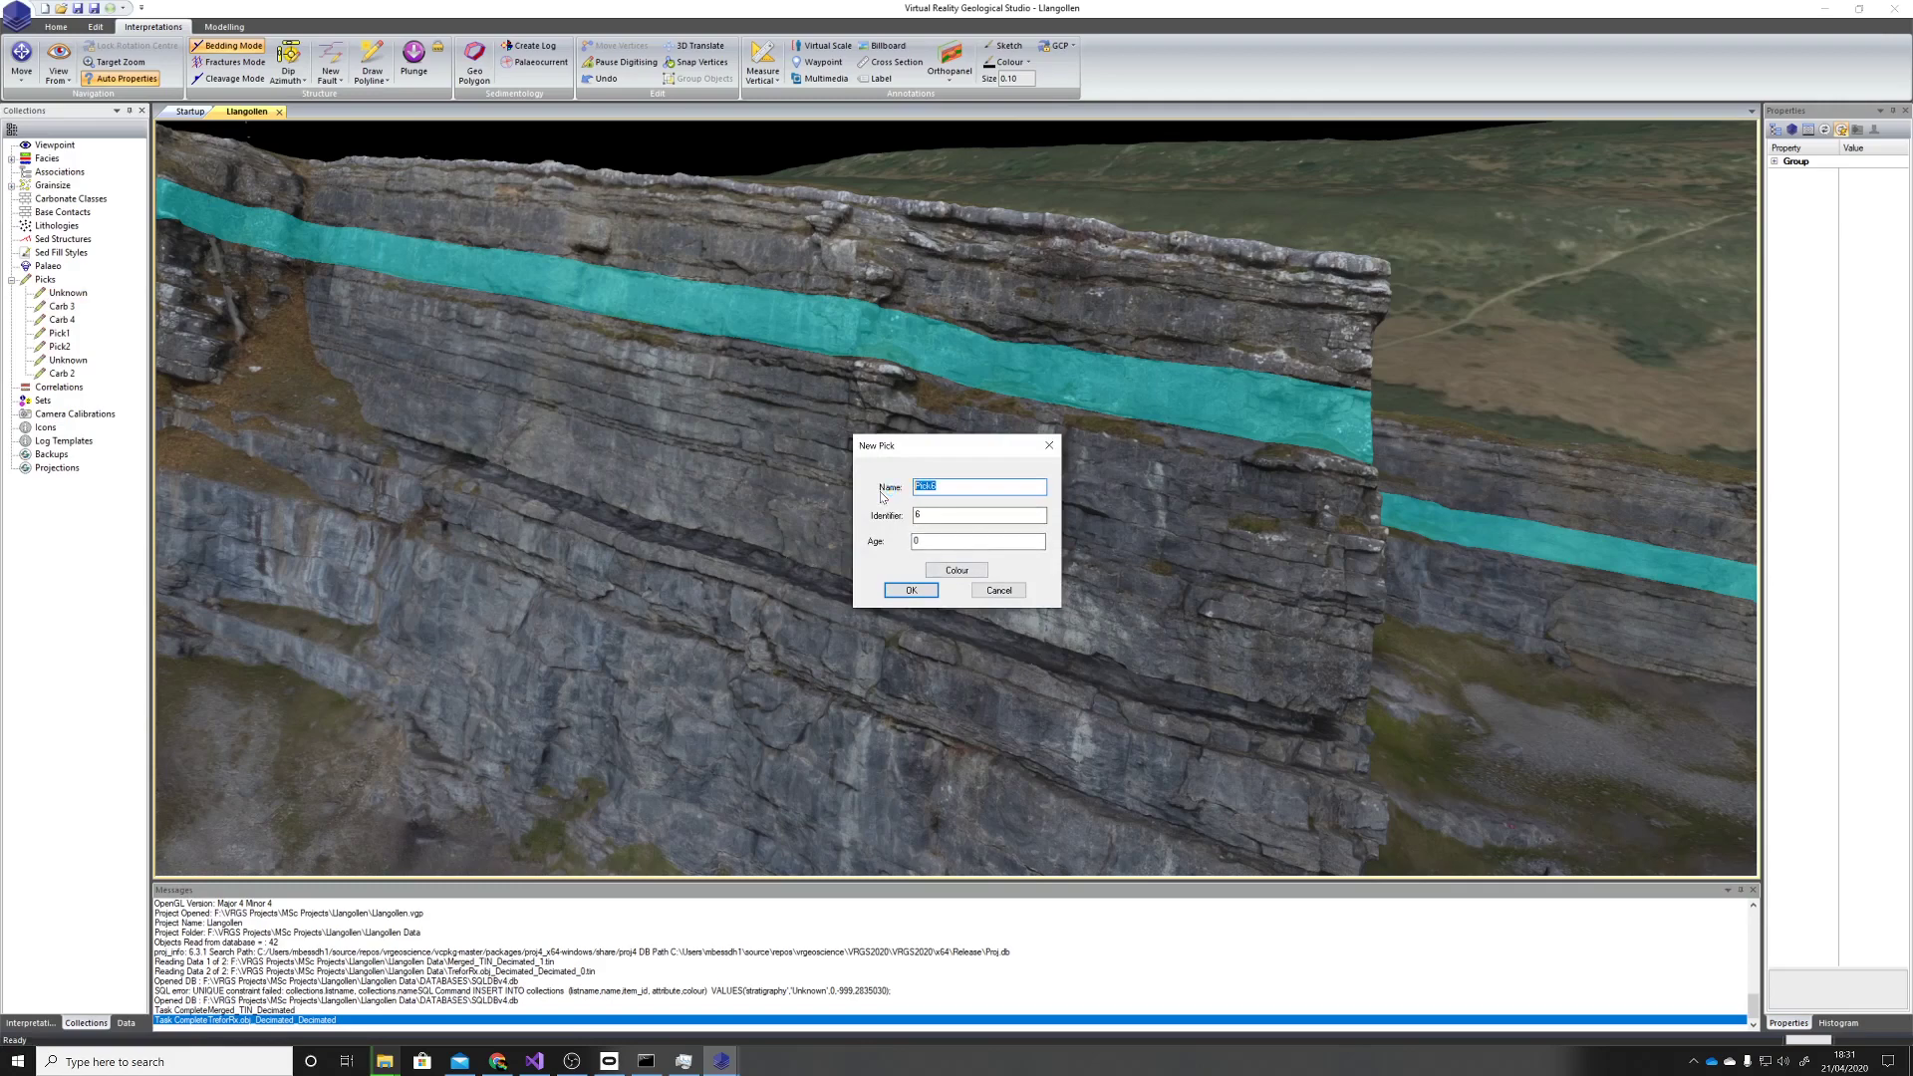
text(Carb 1)
key(Return)
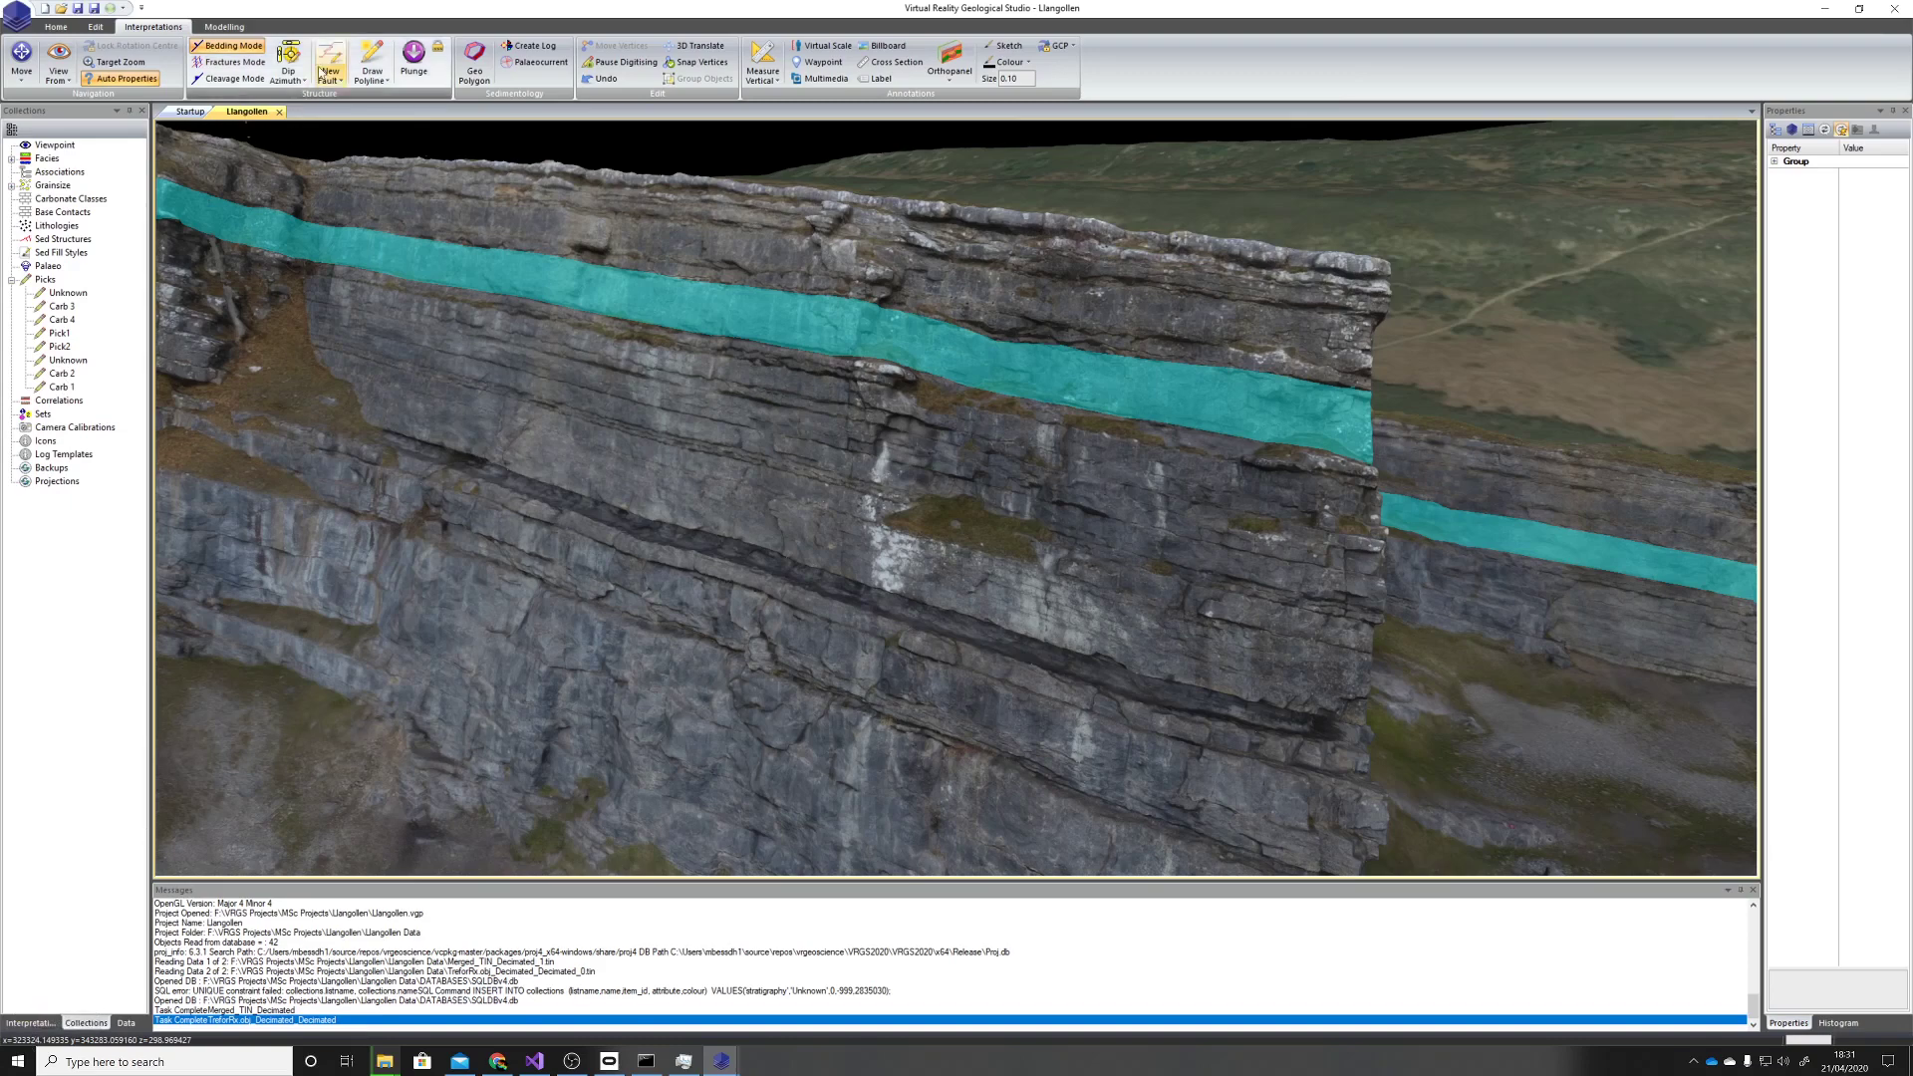
Make Carb 1 the active horizon and draw a three-point polyline along the bedding midway between the cyan band and the dark recessed layer
click(43, 1027)
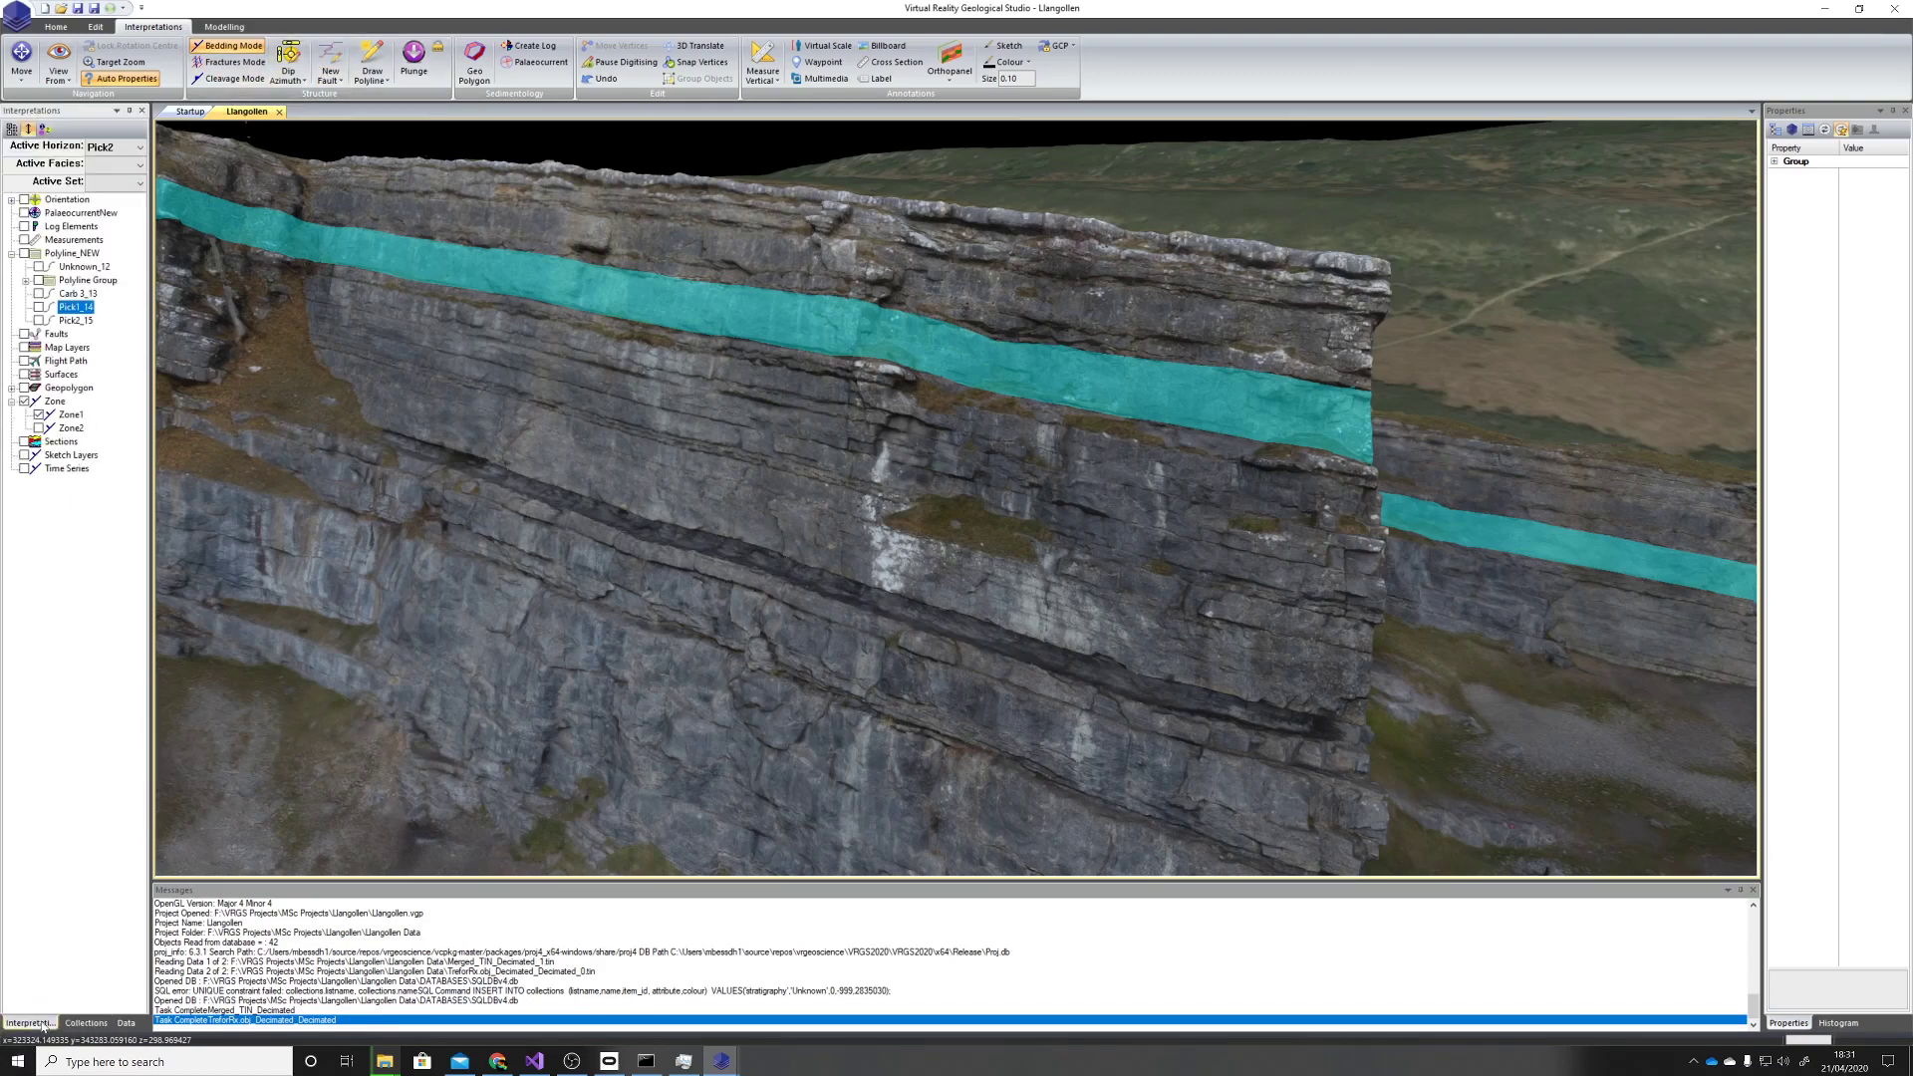
click(139, 147)
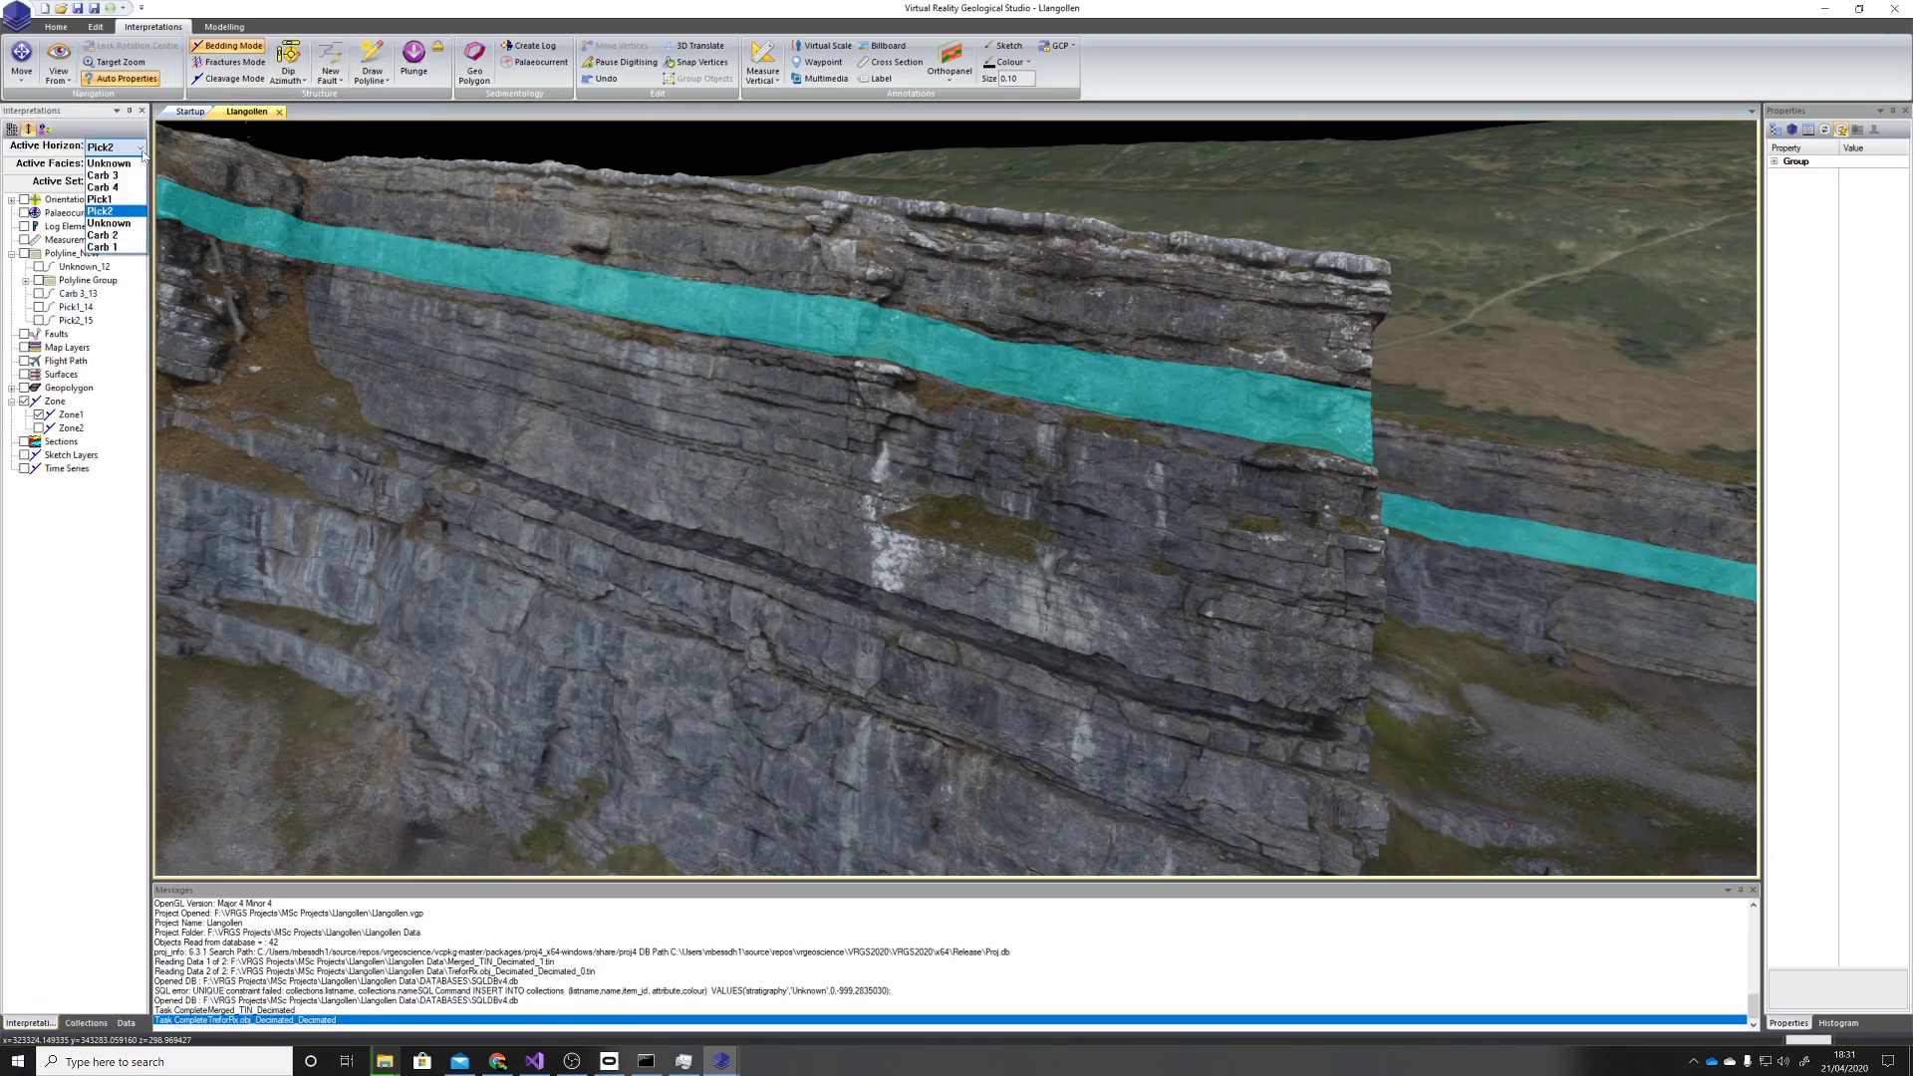
click(112, 246)
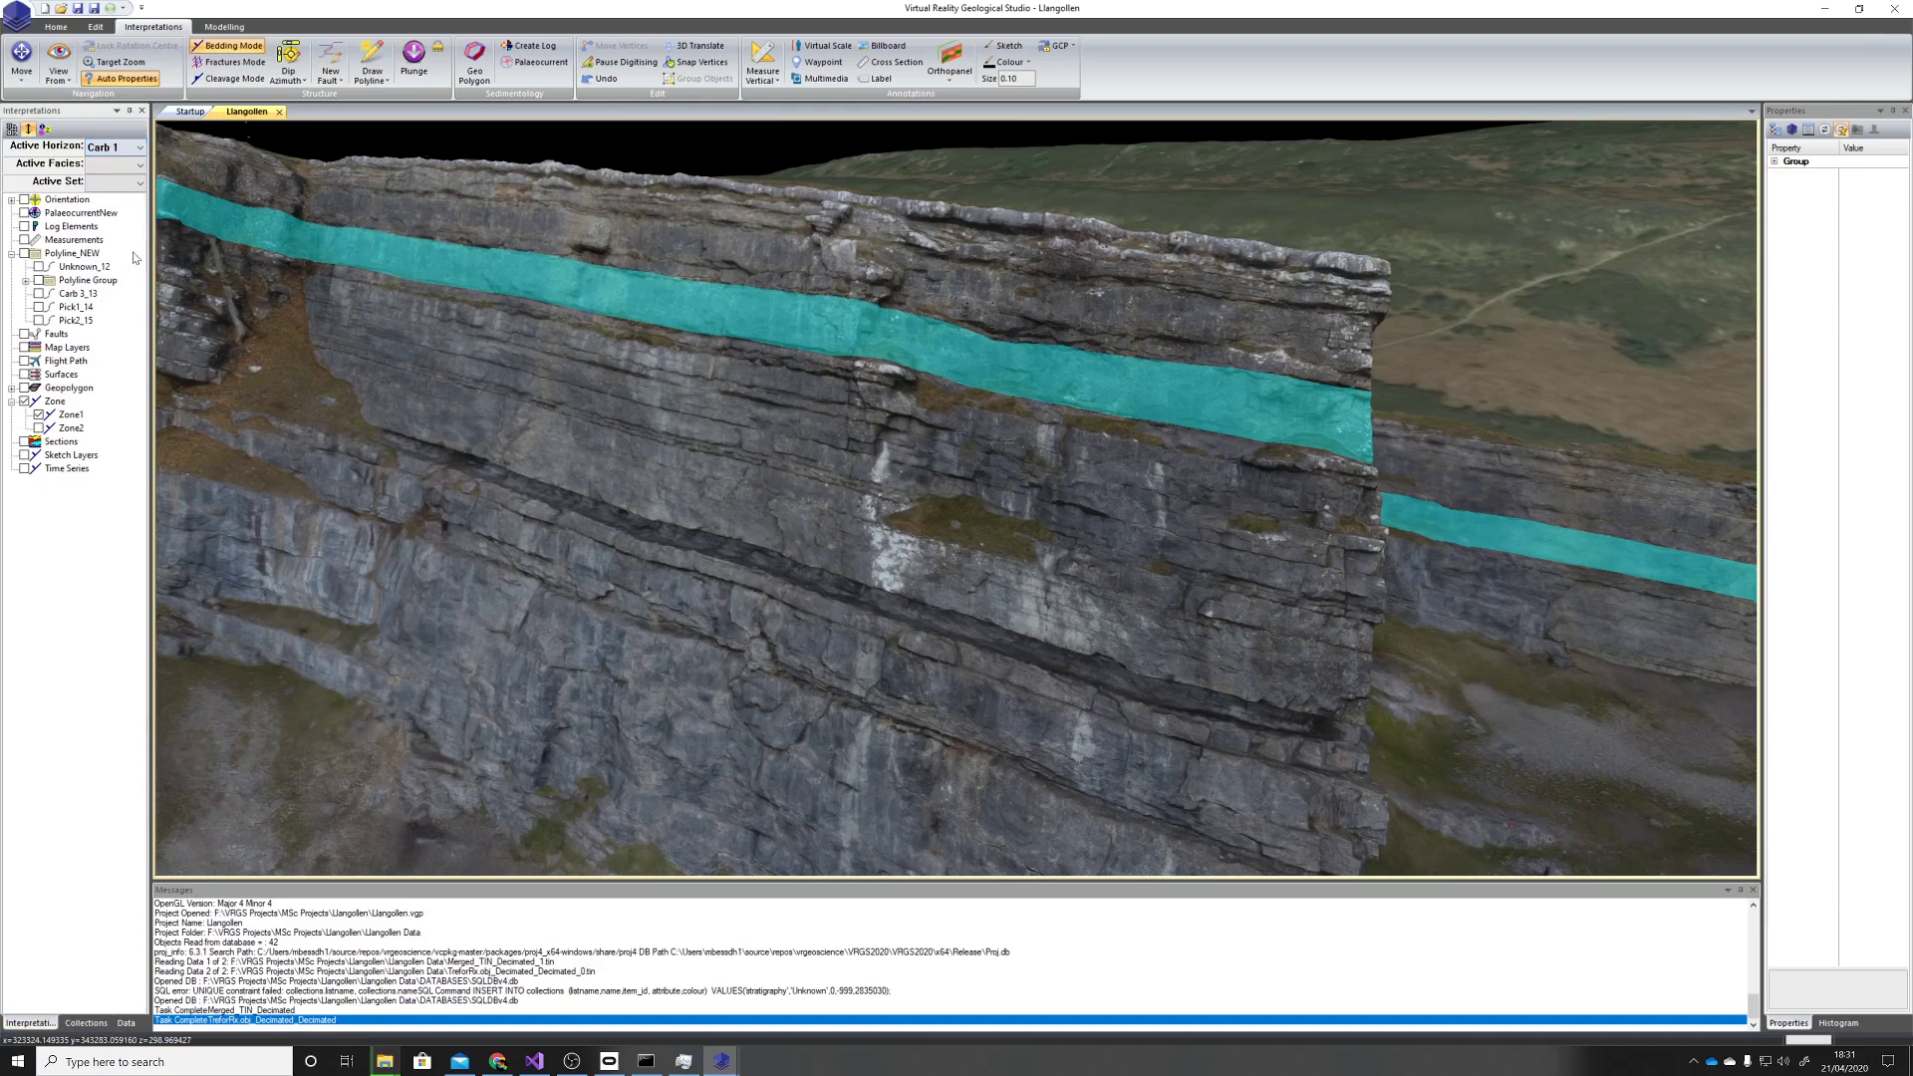
click(373, 60)
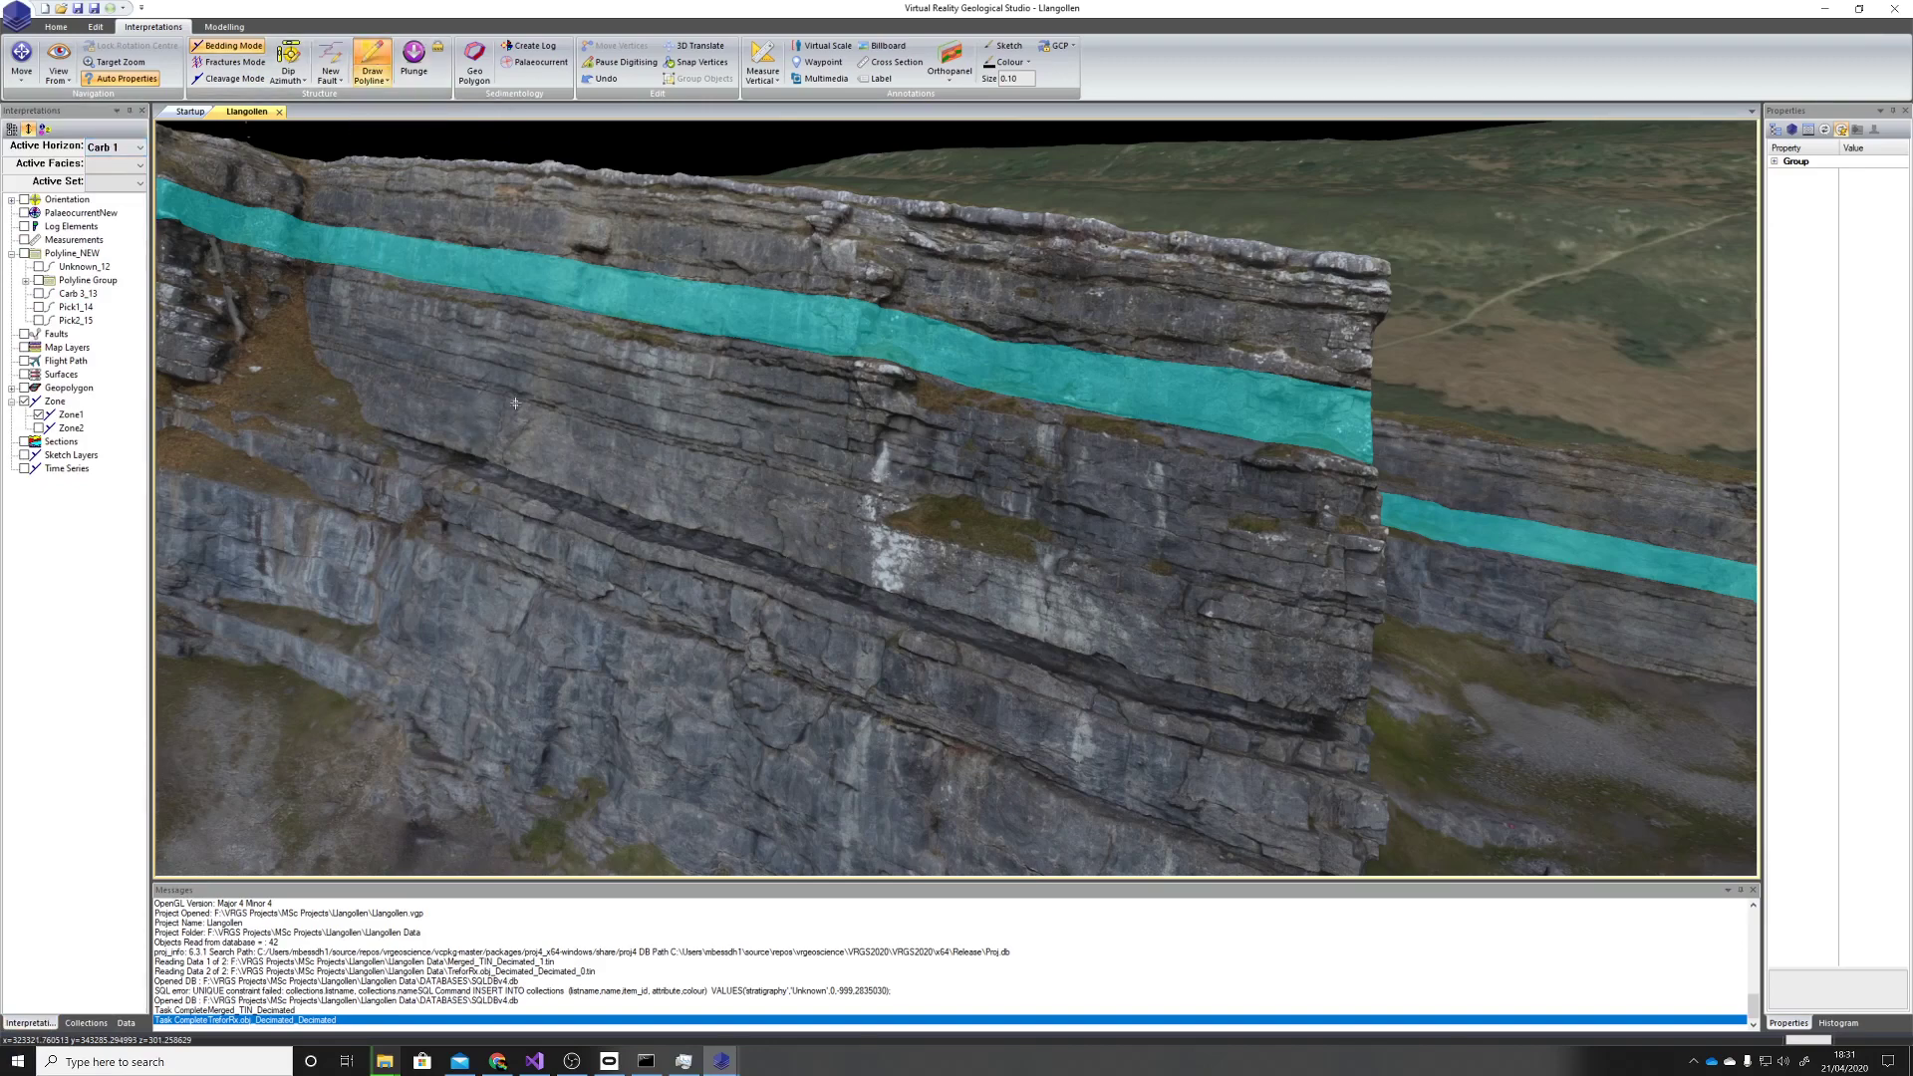
click(460, 386)
click(827, 485)
double_click(1264, 602)
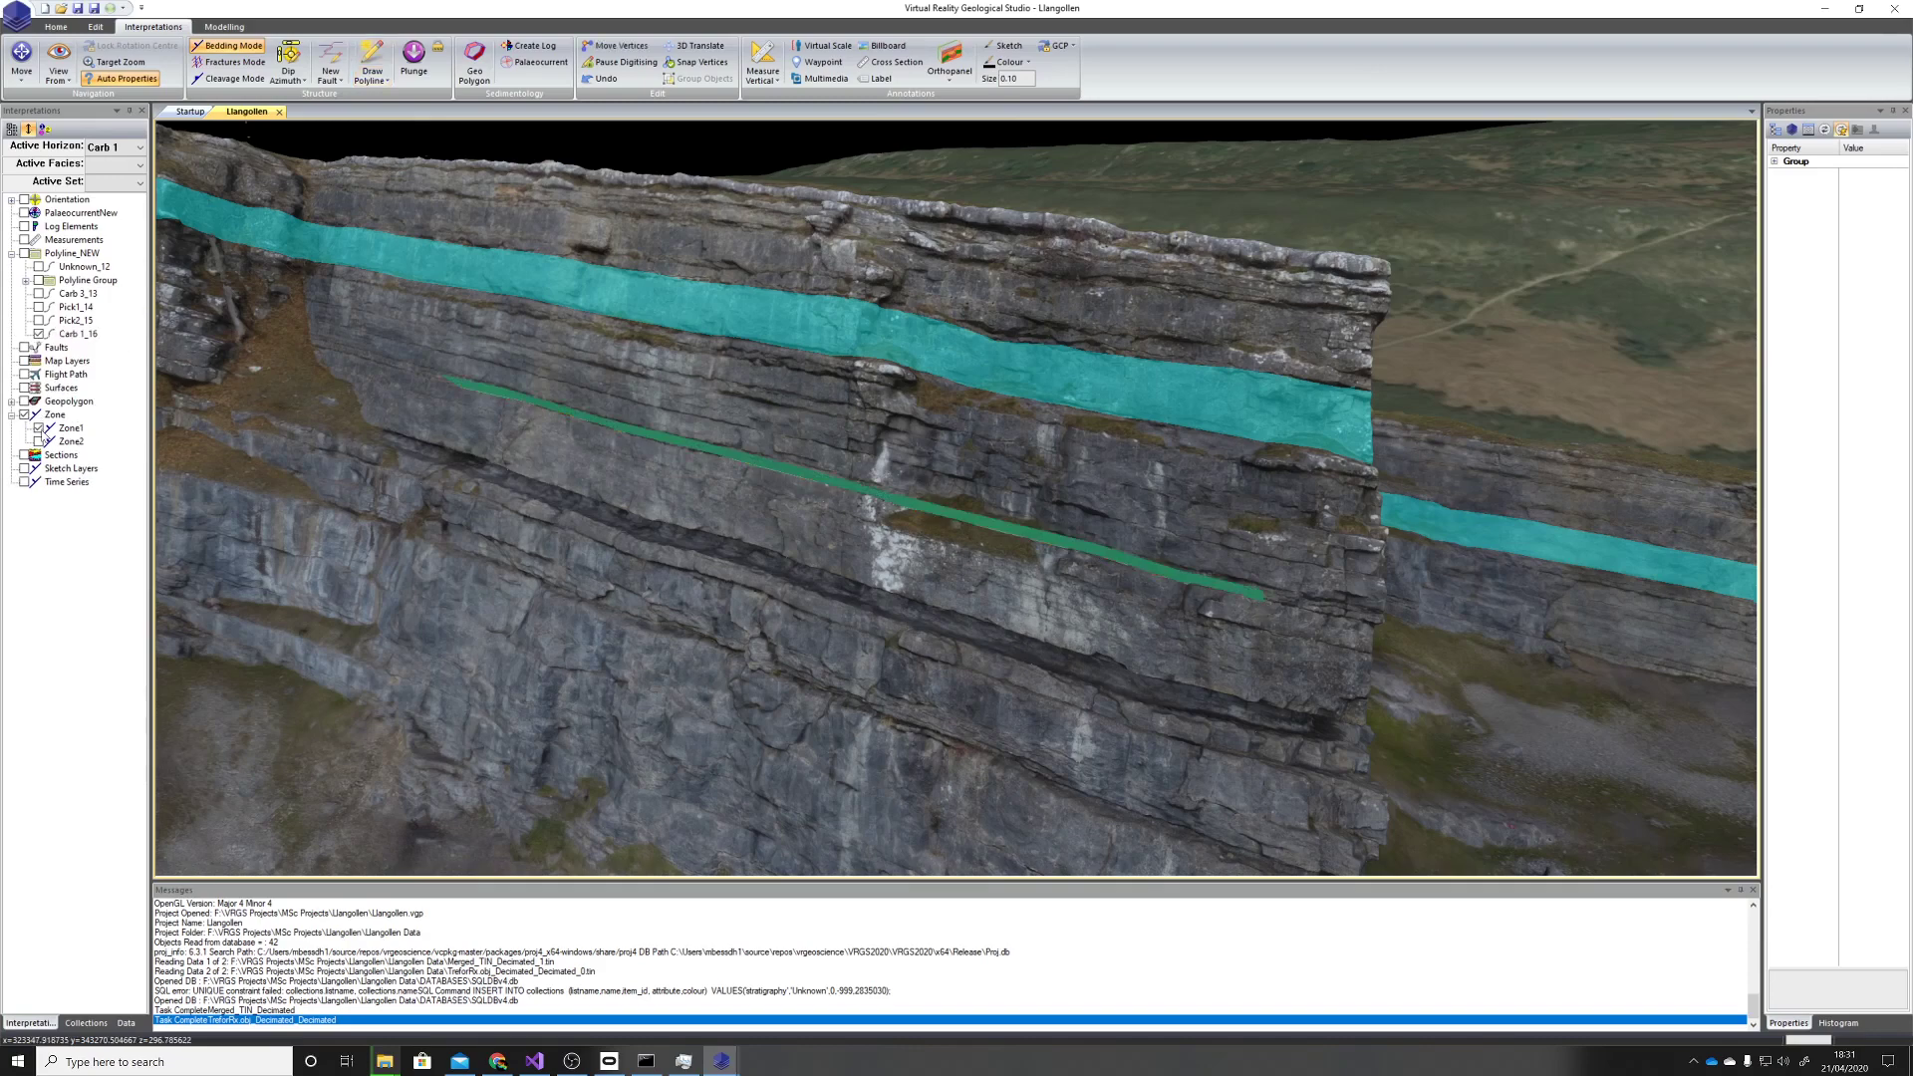
Make Carb 2 the active horizon and draw a polyline just below the cyan band, from the cliff's far end to the white-stained ledge
click(114, 148)
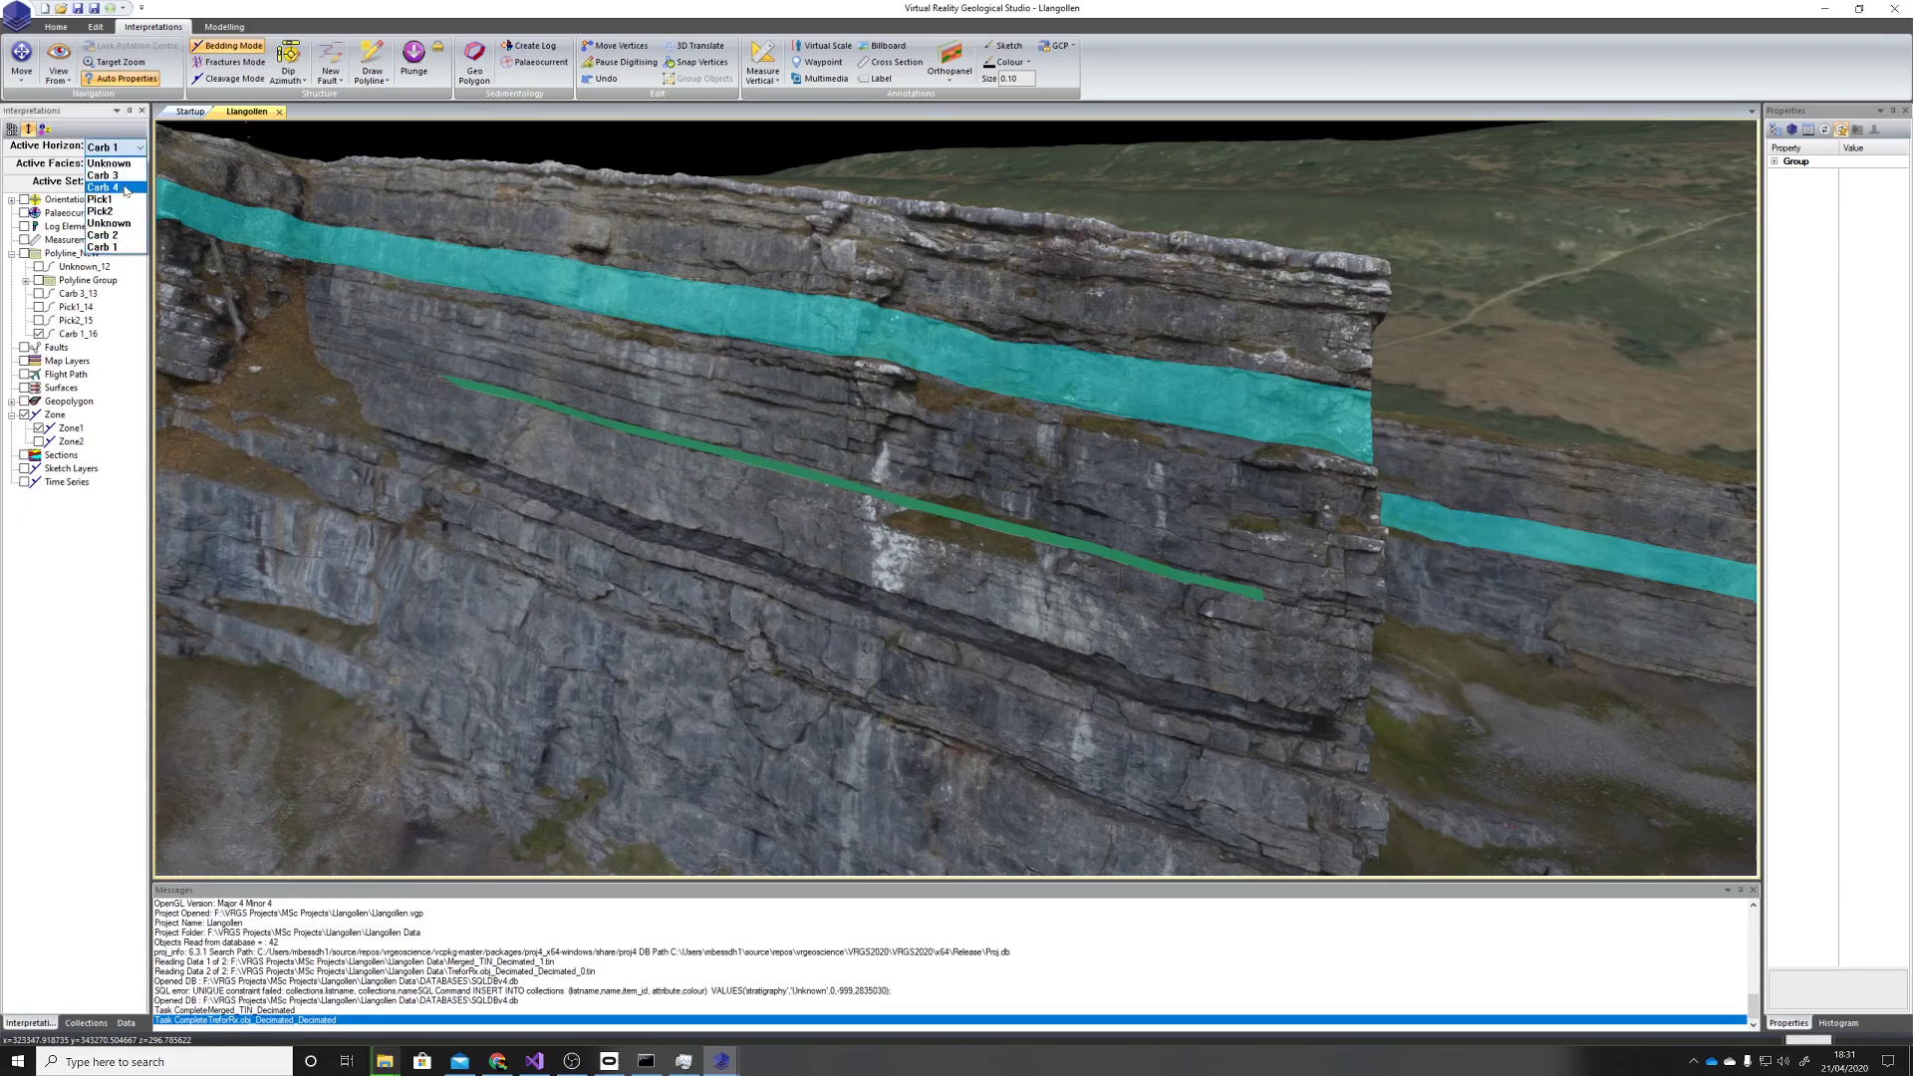
click(119, 235)
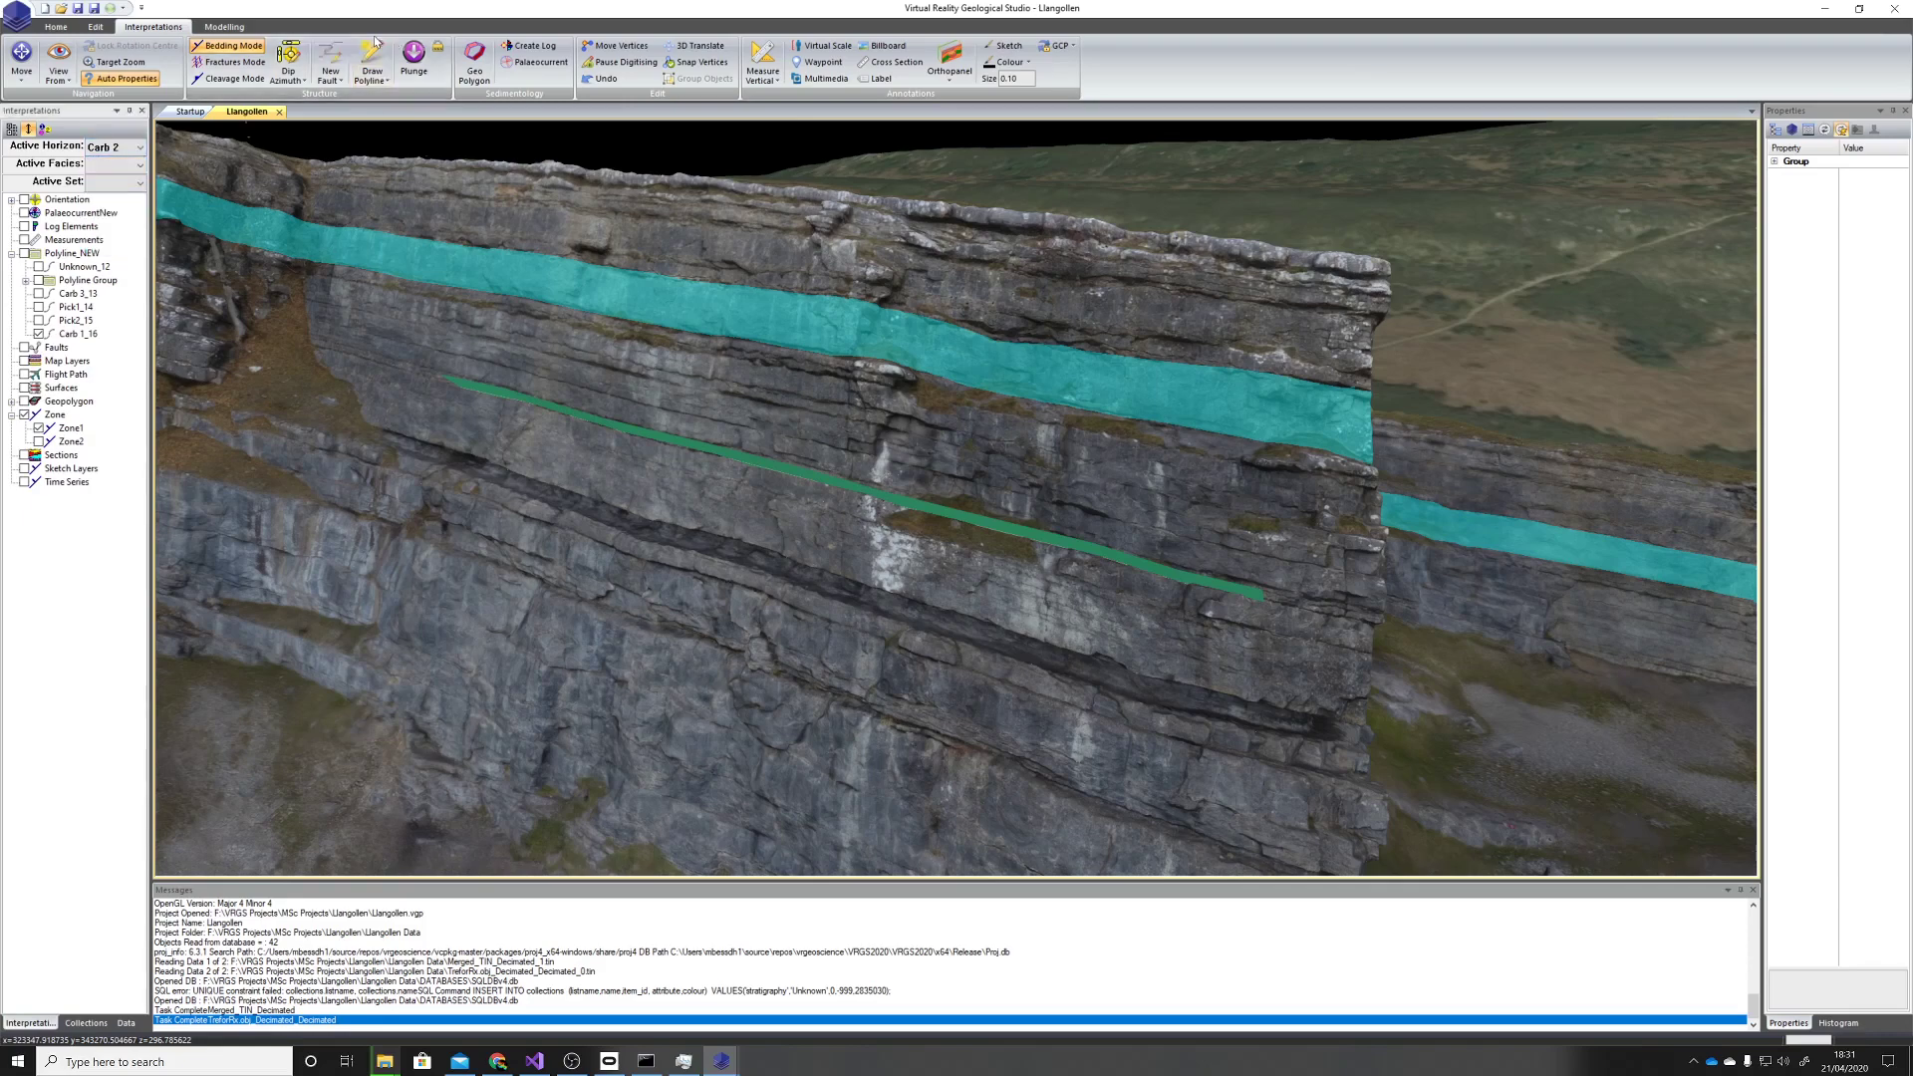
click(374, 51)
click(465, 308)
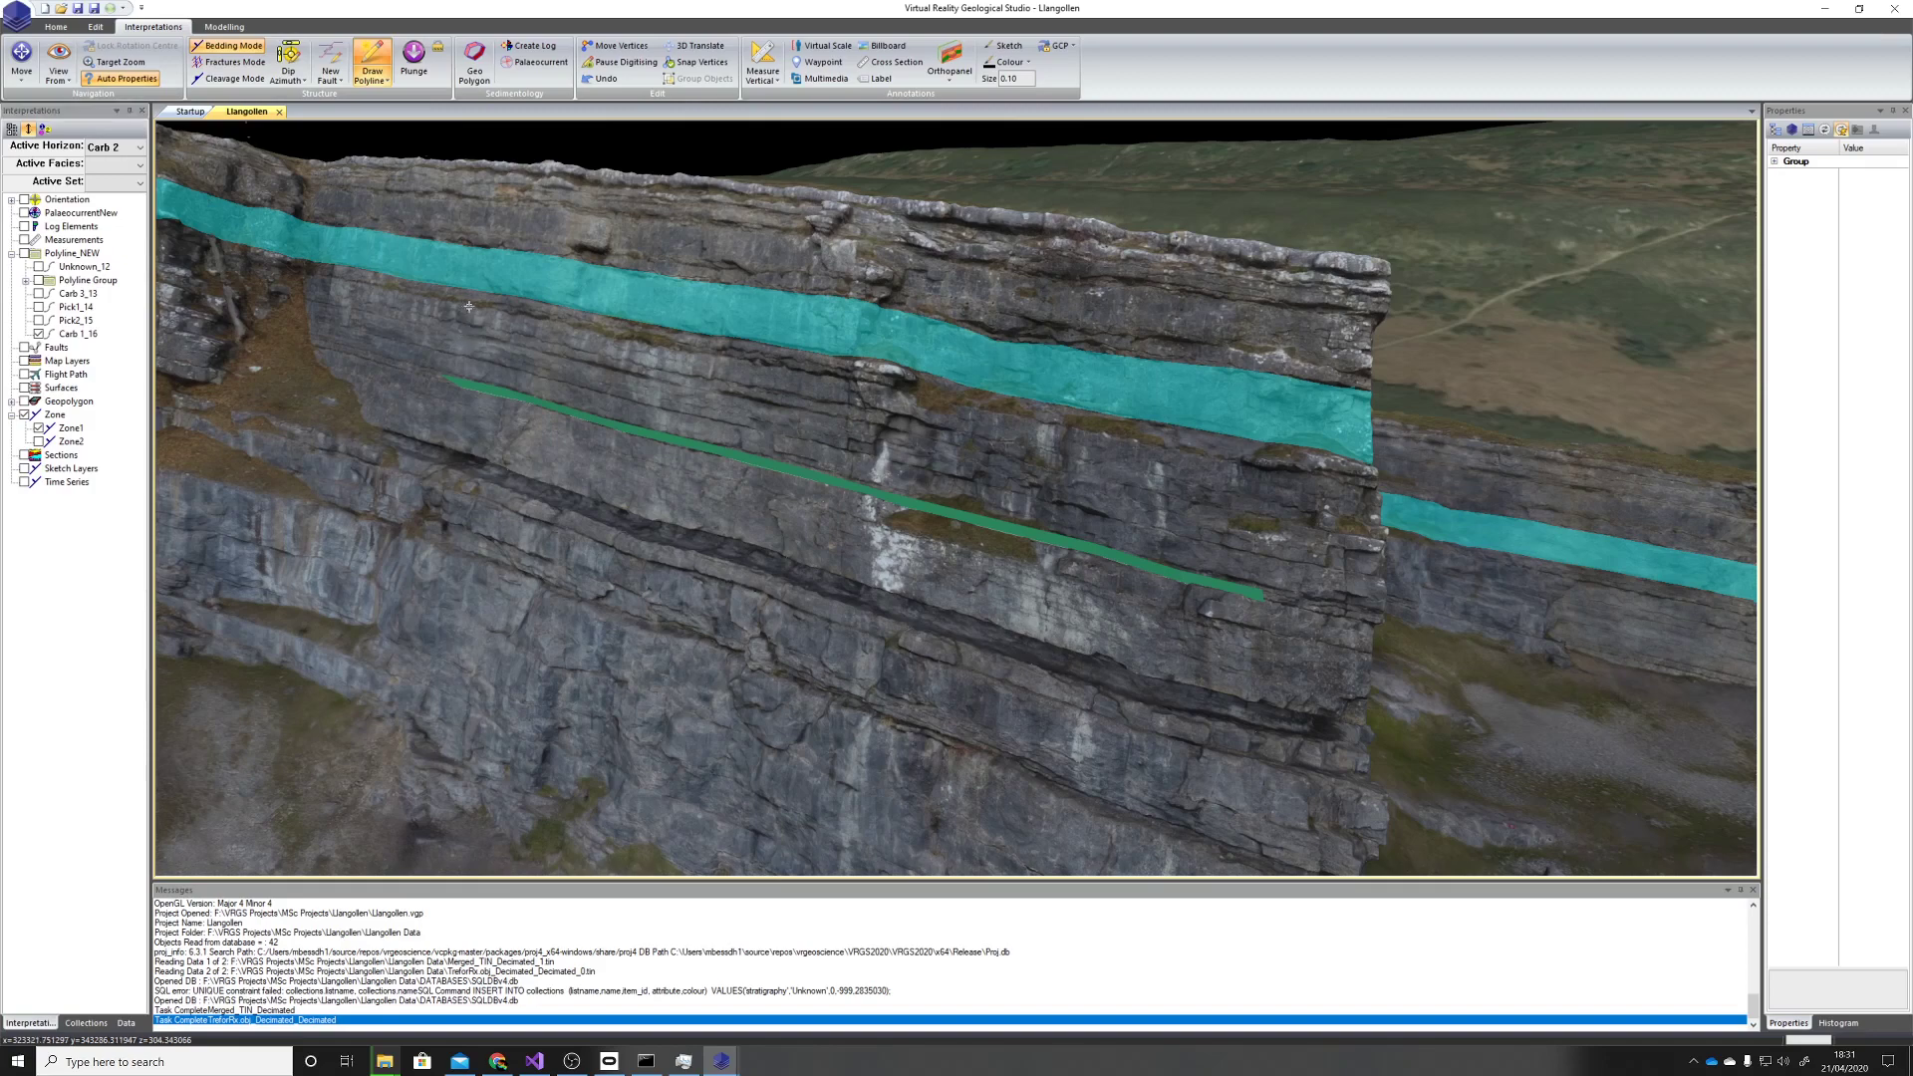
click(543, 320)
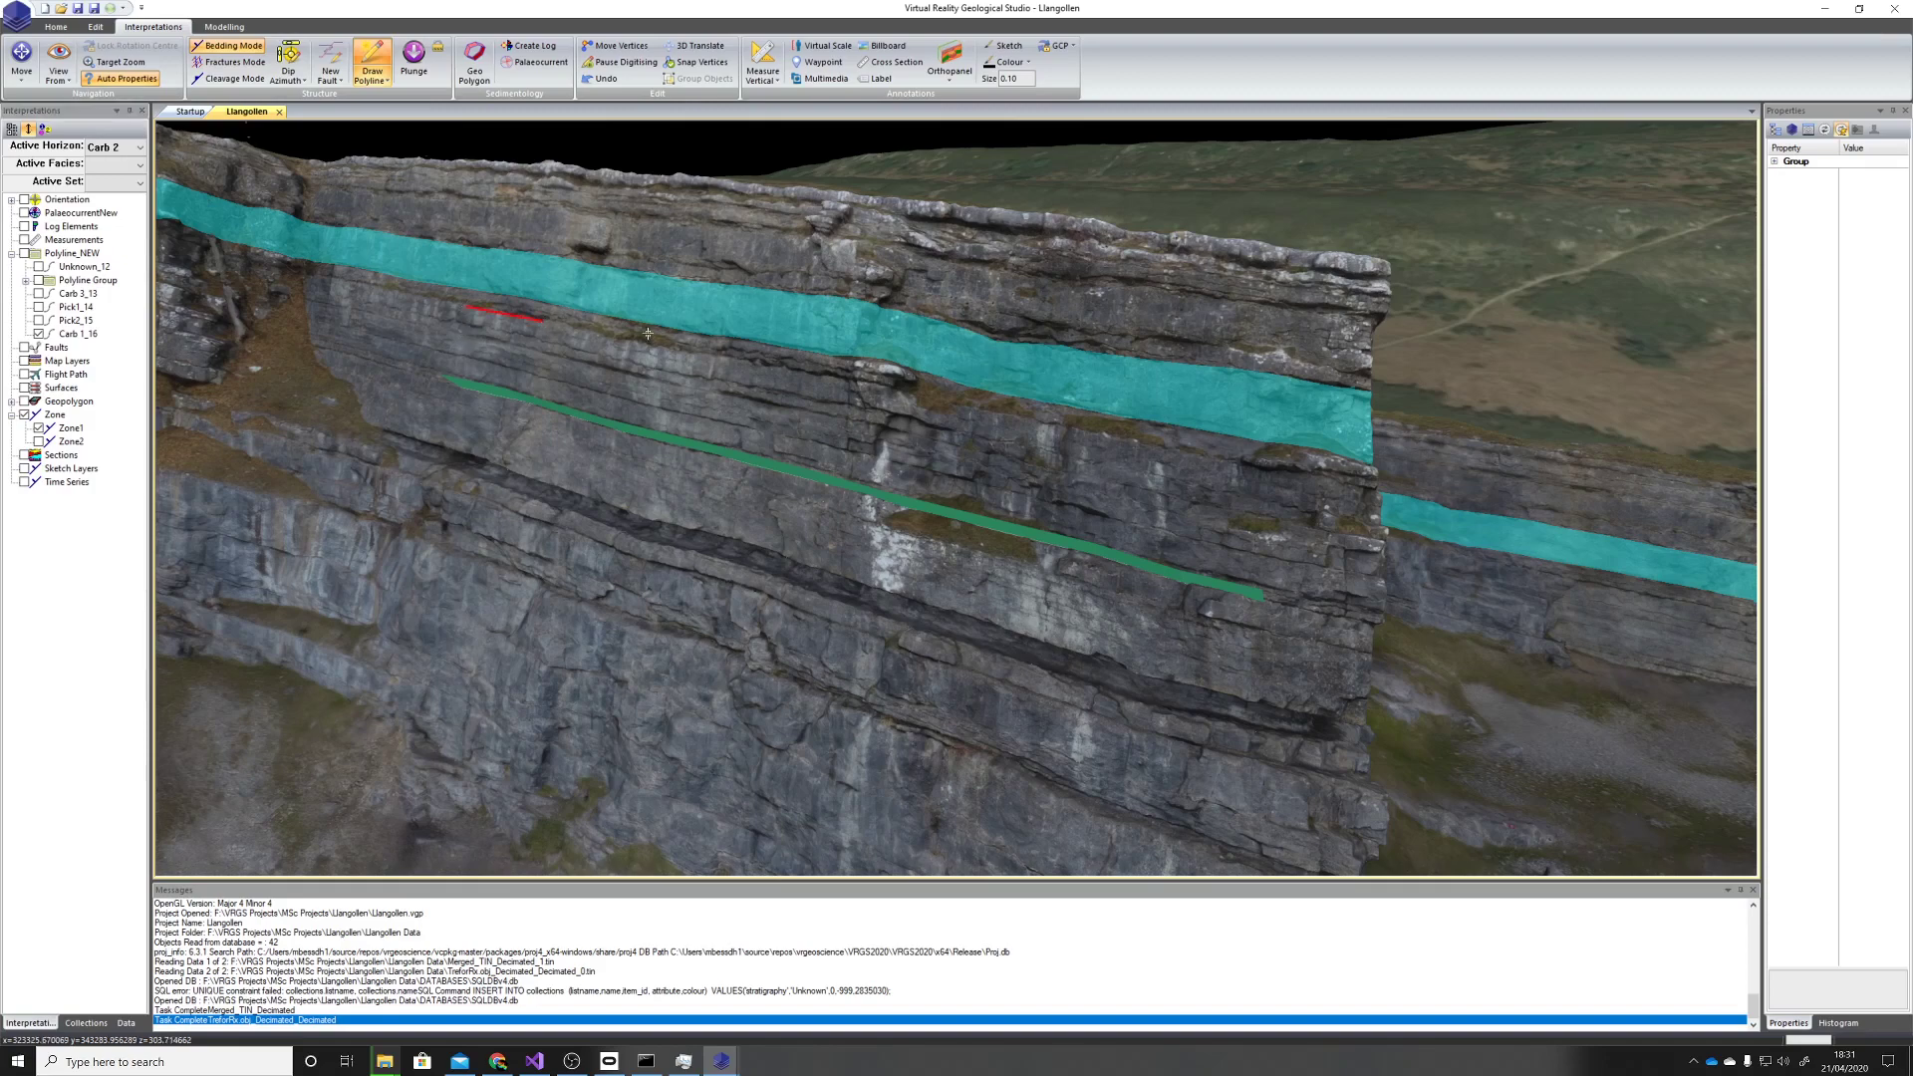
click(767, 365)
right_click(869, 387)
Draw a second Carb 2 polyline continuing below the cyan band from the white-stained ledge towards the cliff corner
click(372, 60)
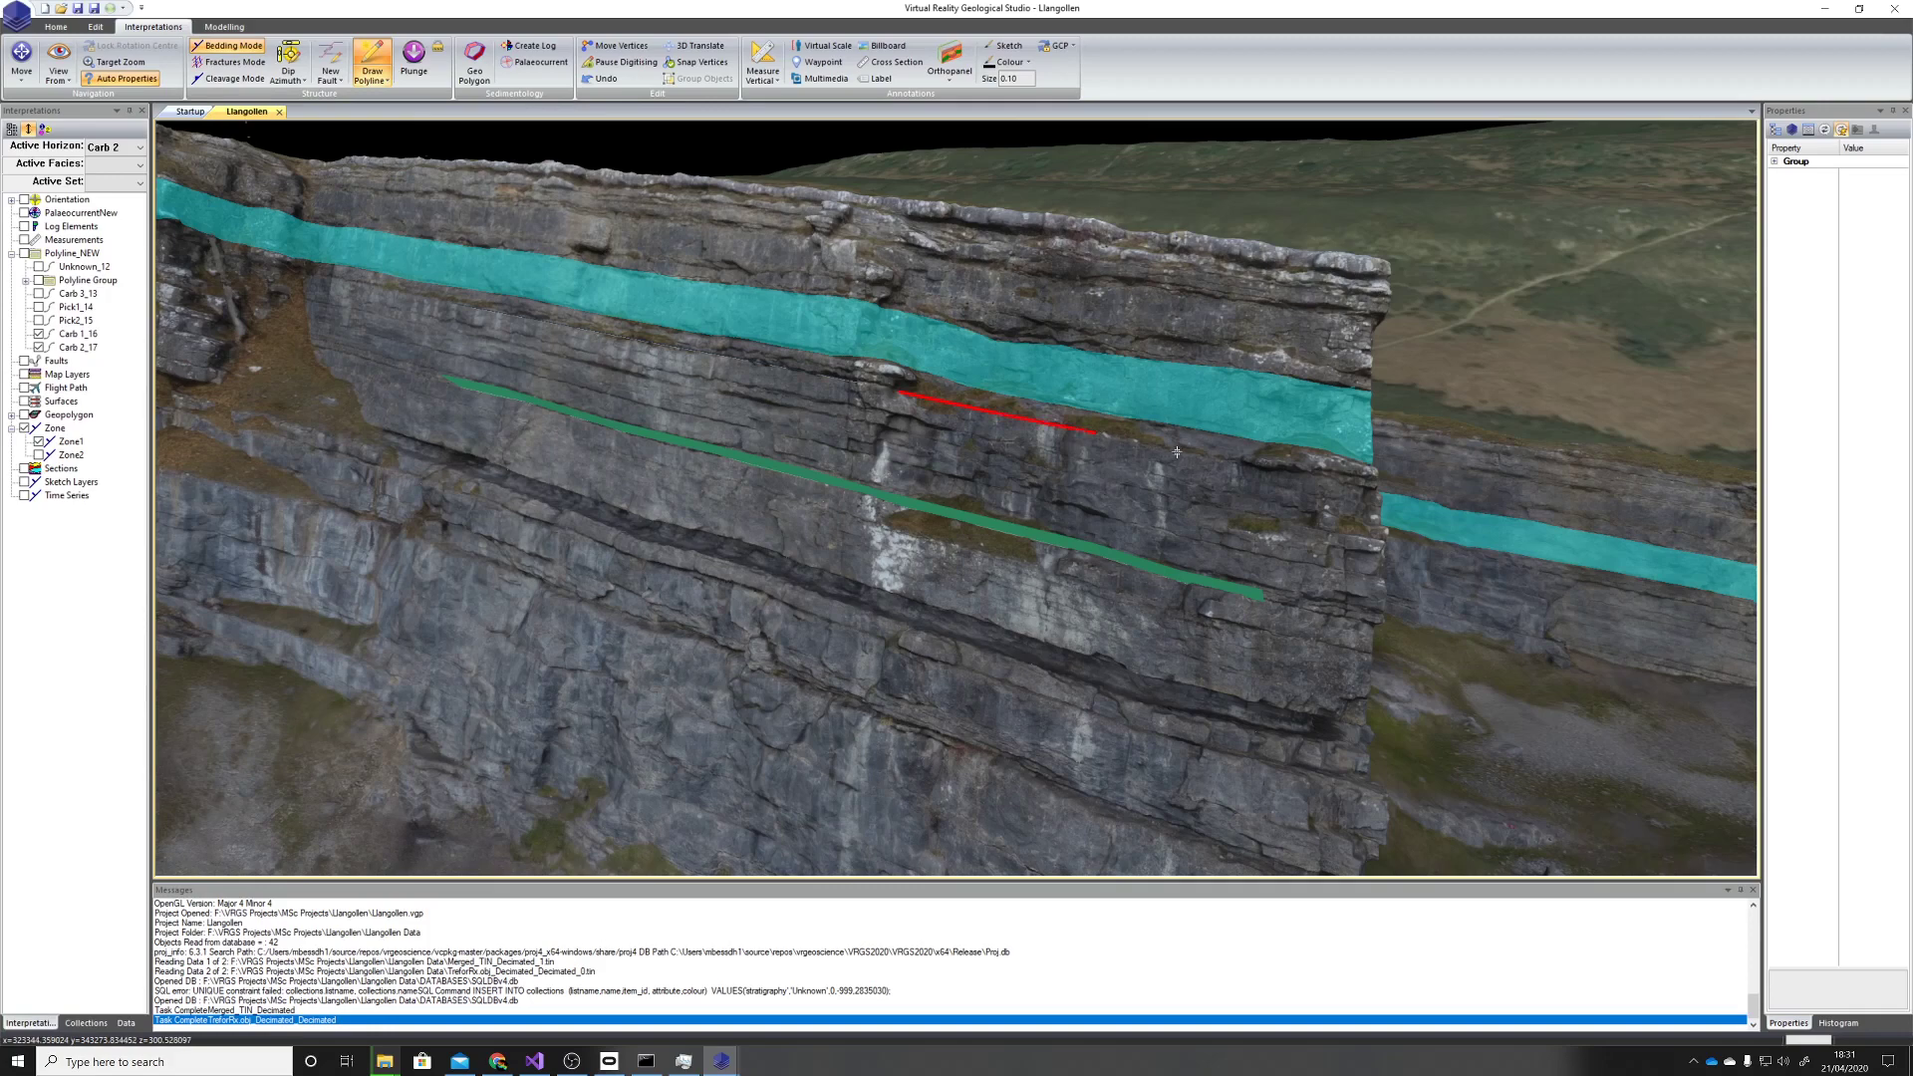
click(1303, 473)
right_click(1303, 474)
mouse_move(1183, 499)
mouse_down()
mouse_move(966, 443)
mouse_move(1052, 307)
mouse_move(877, 499)
mouse_up()
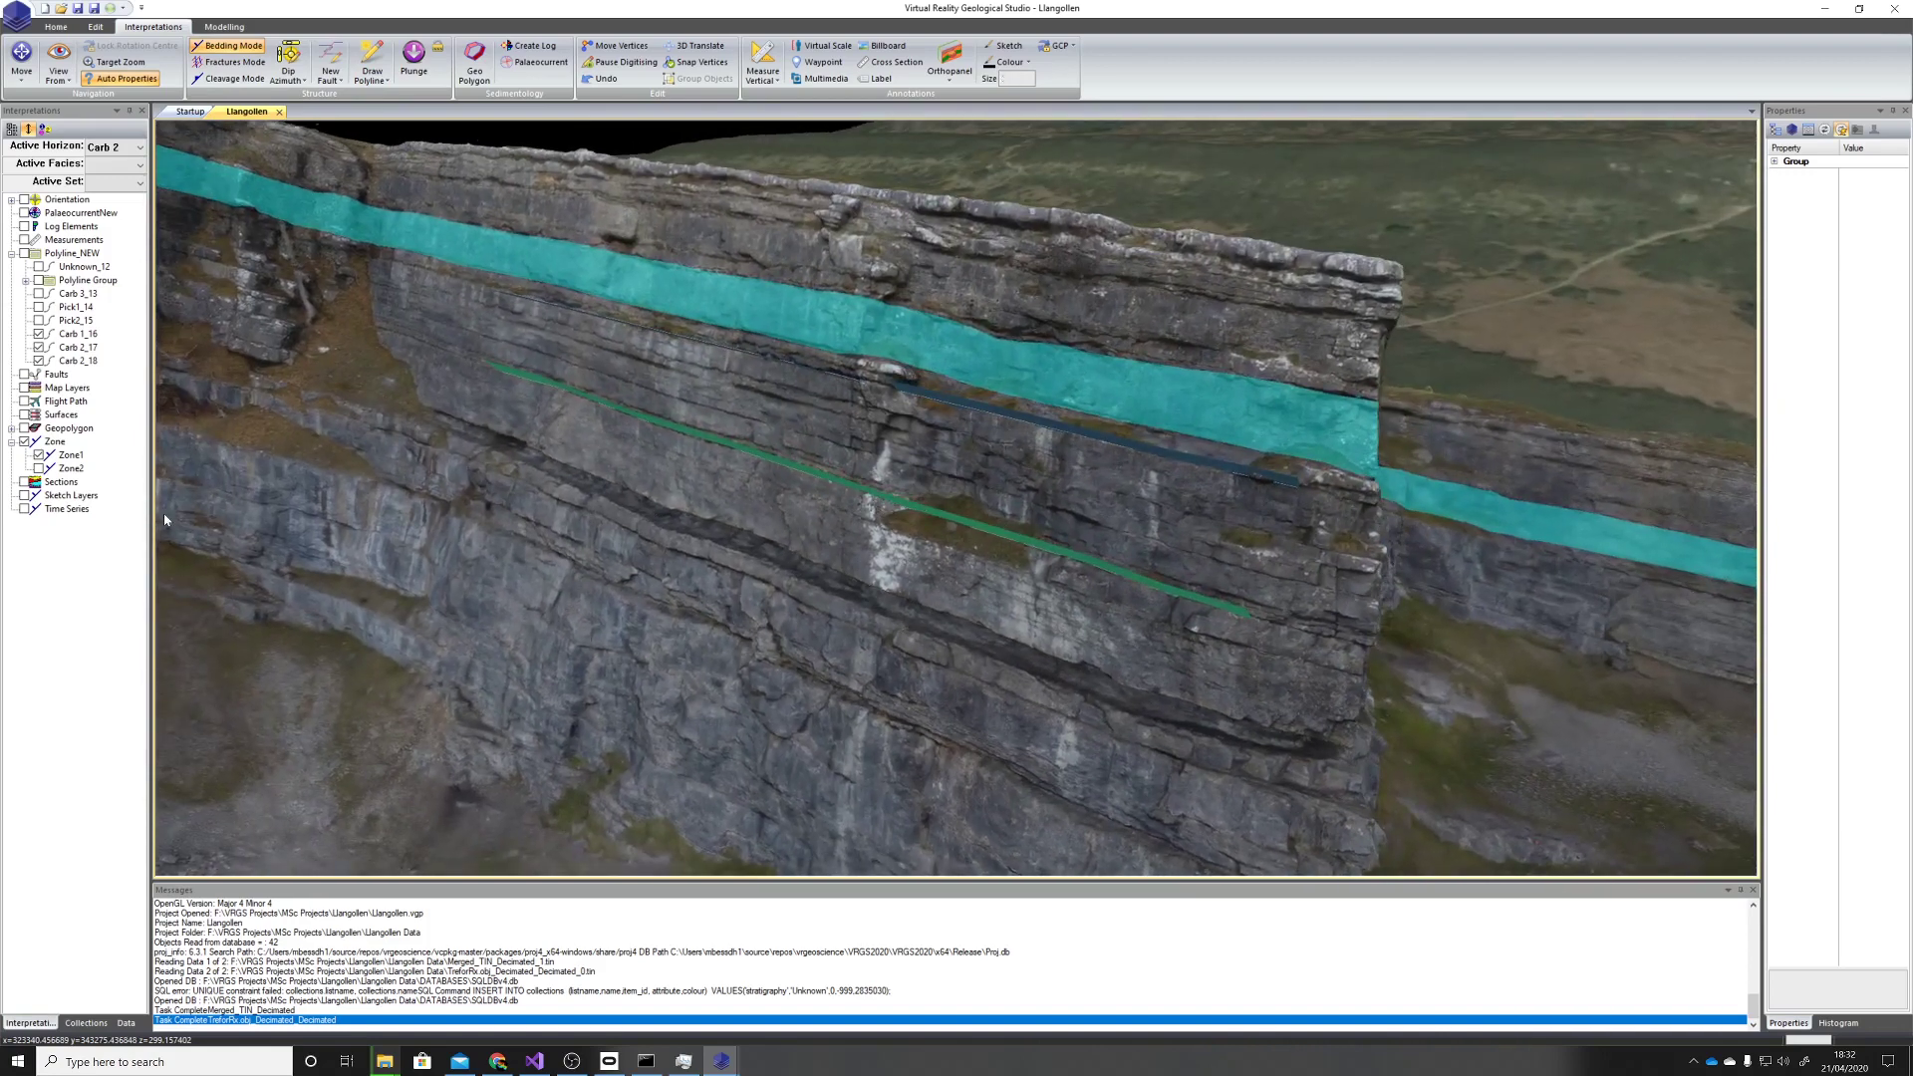
Create a new zone in the Zone group and select it to show its properties
click(57, 445)
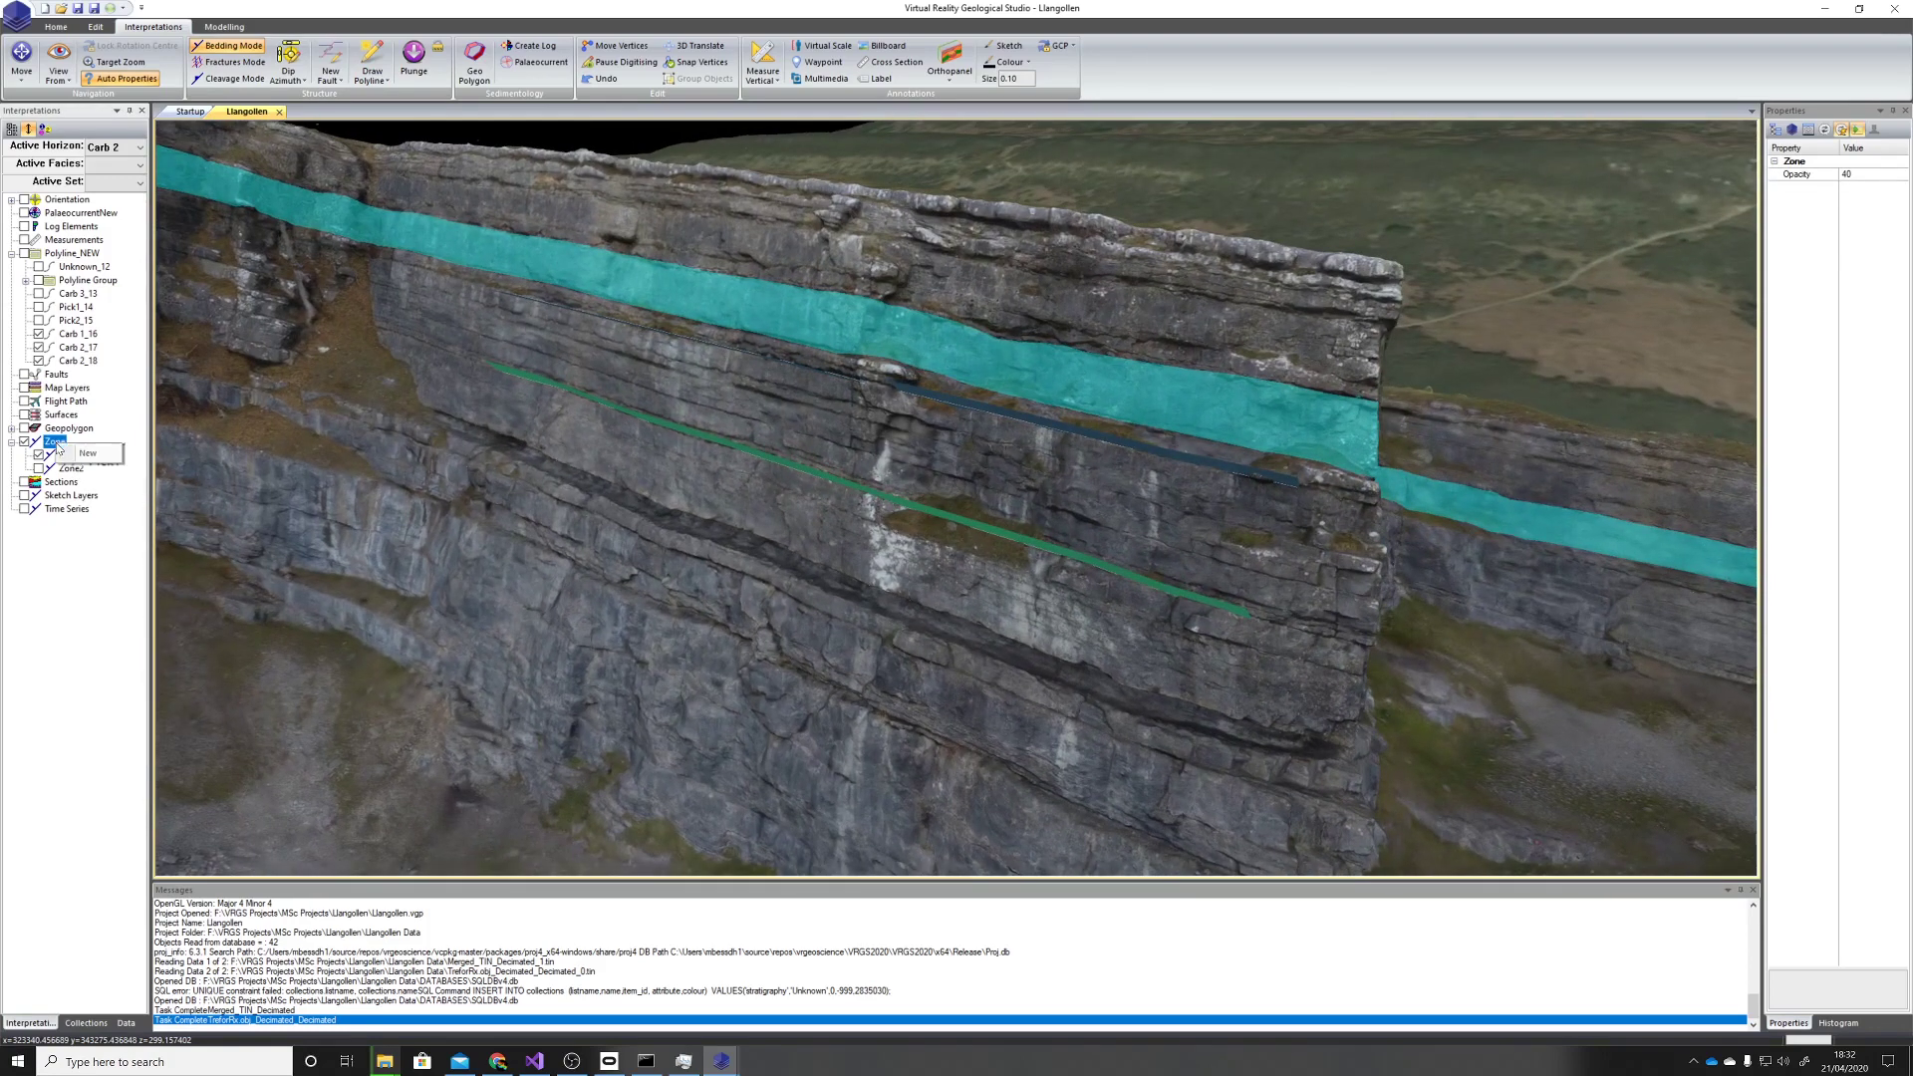
right_click(57, 446)
click(80, 463)
click(71, 482)
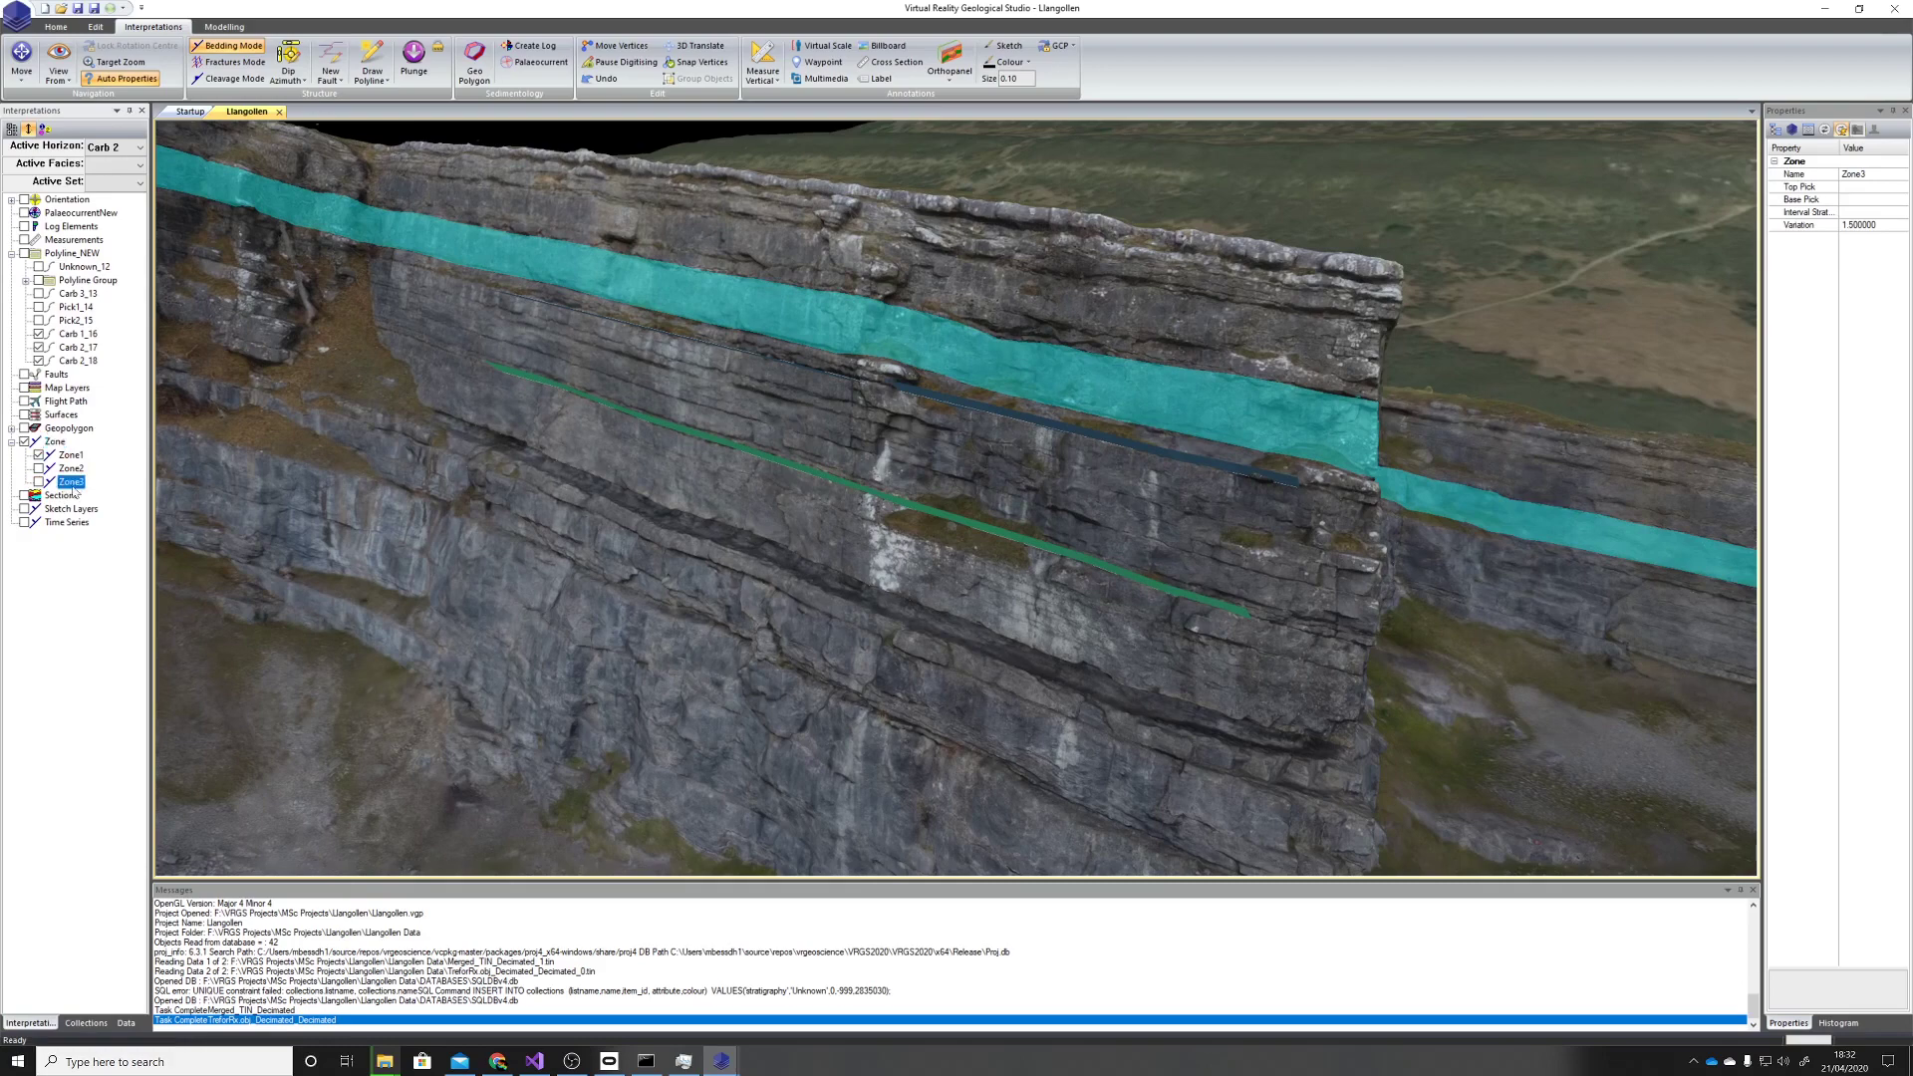
Set the new zone's base pick to Carb 1, top pick to Carb 2 and interval stratigraphy to Carb 1, and display it on the cliff
click(1902, 201)
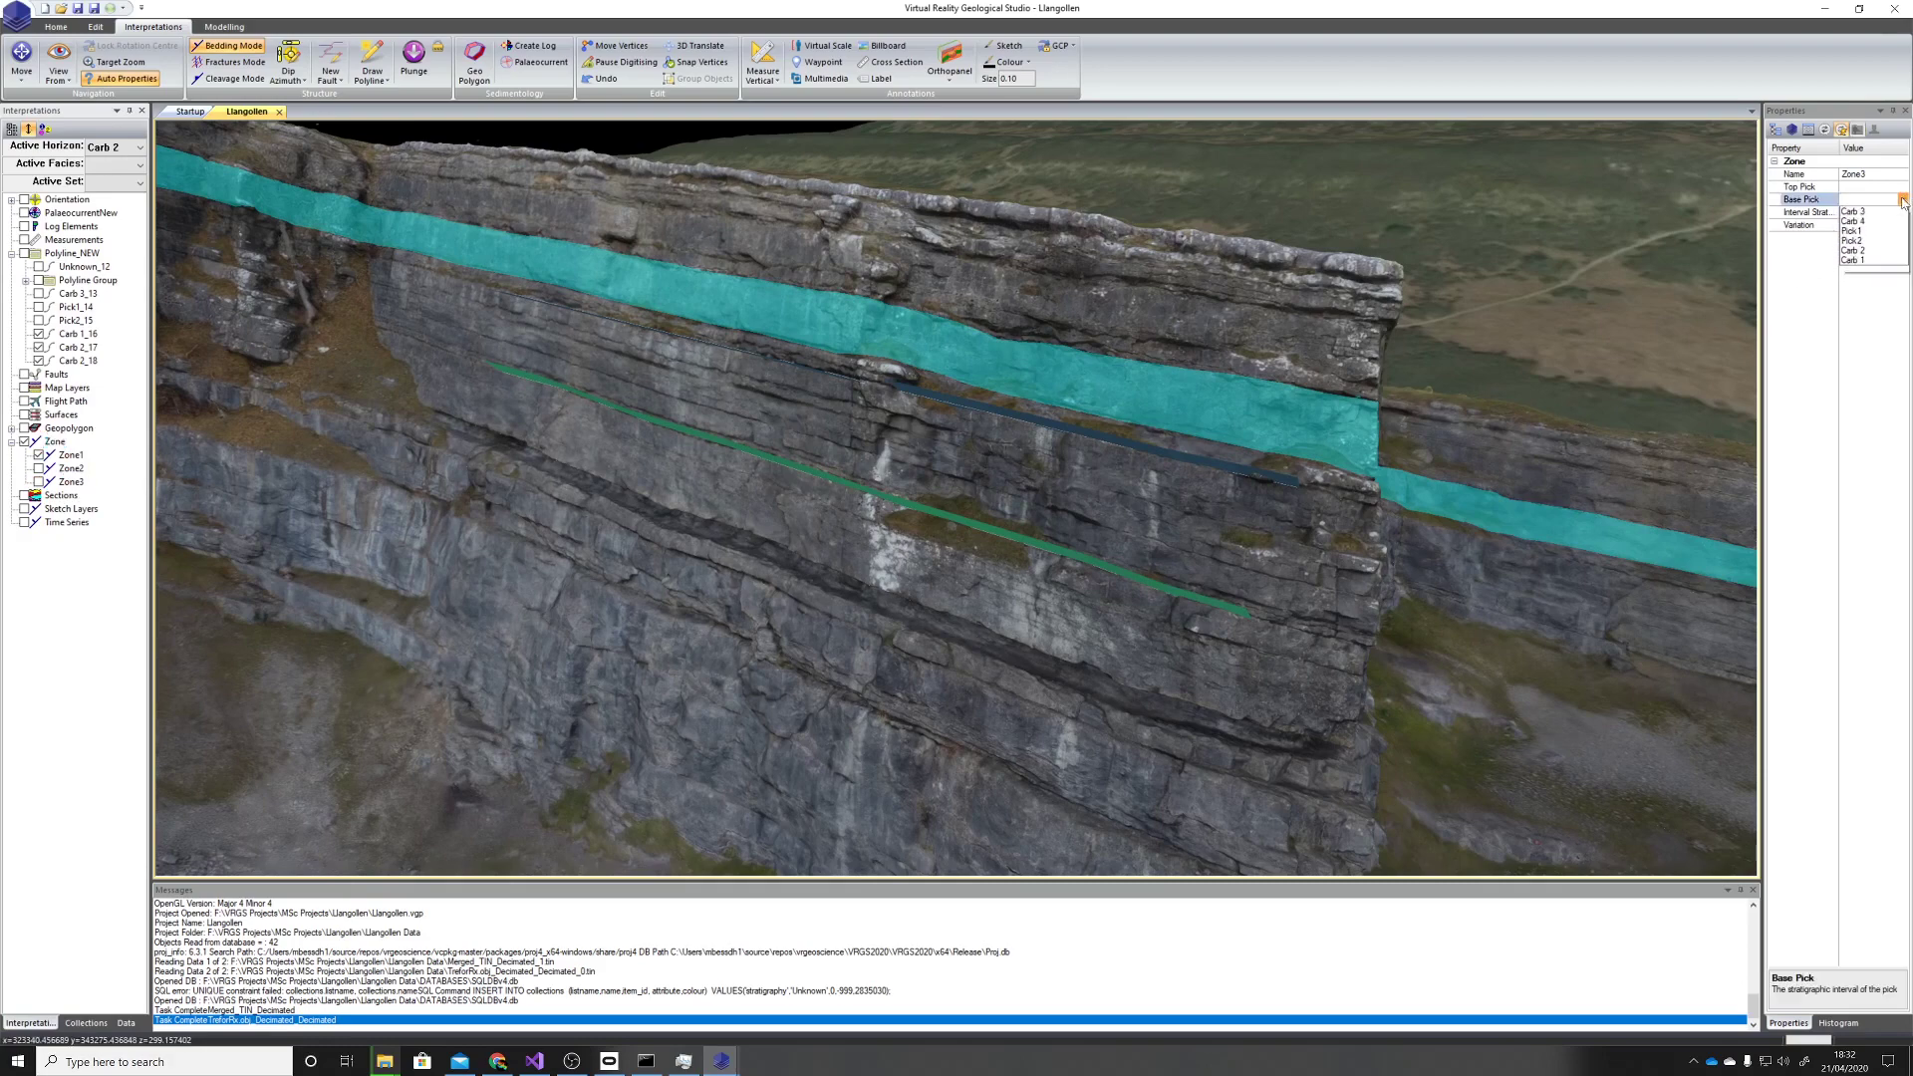
click(1854, 271)
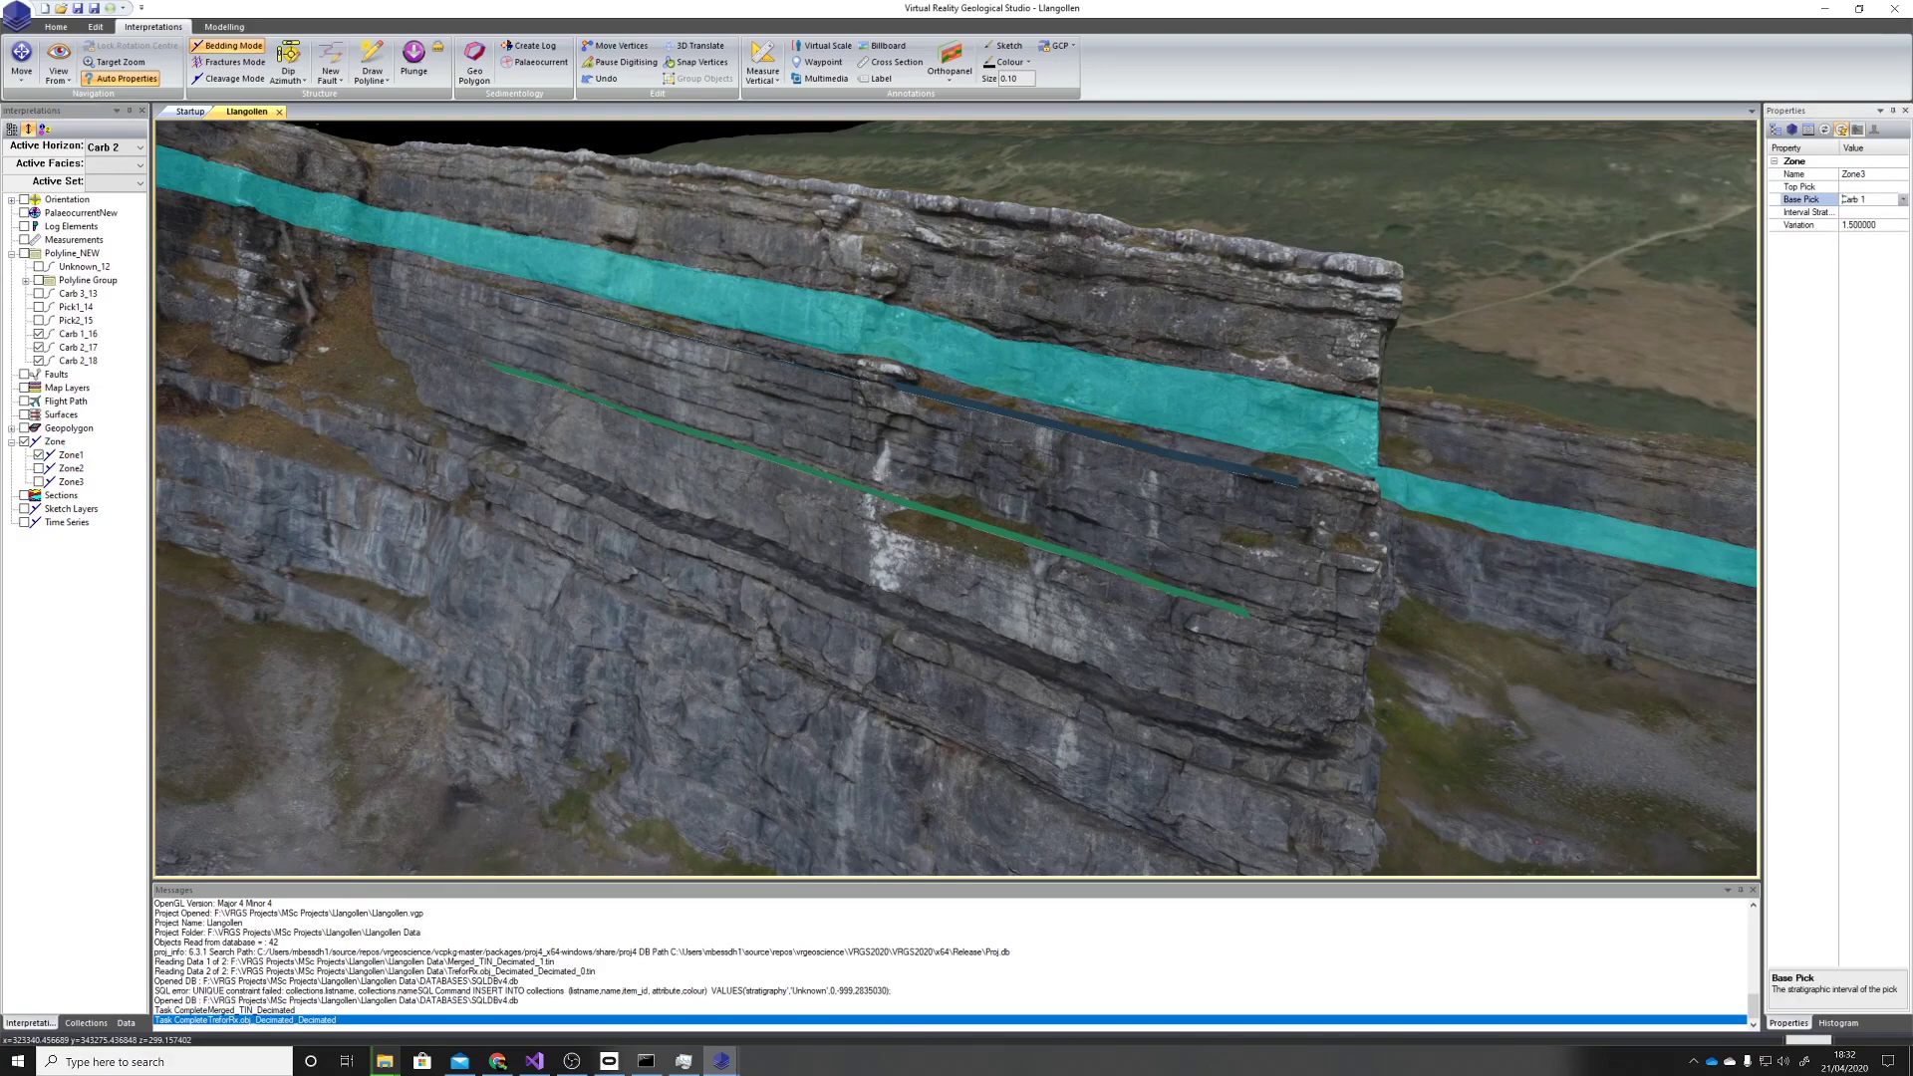
click(1902, 187)
click(1869, 249)
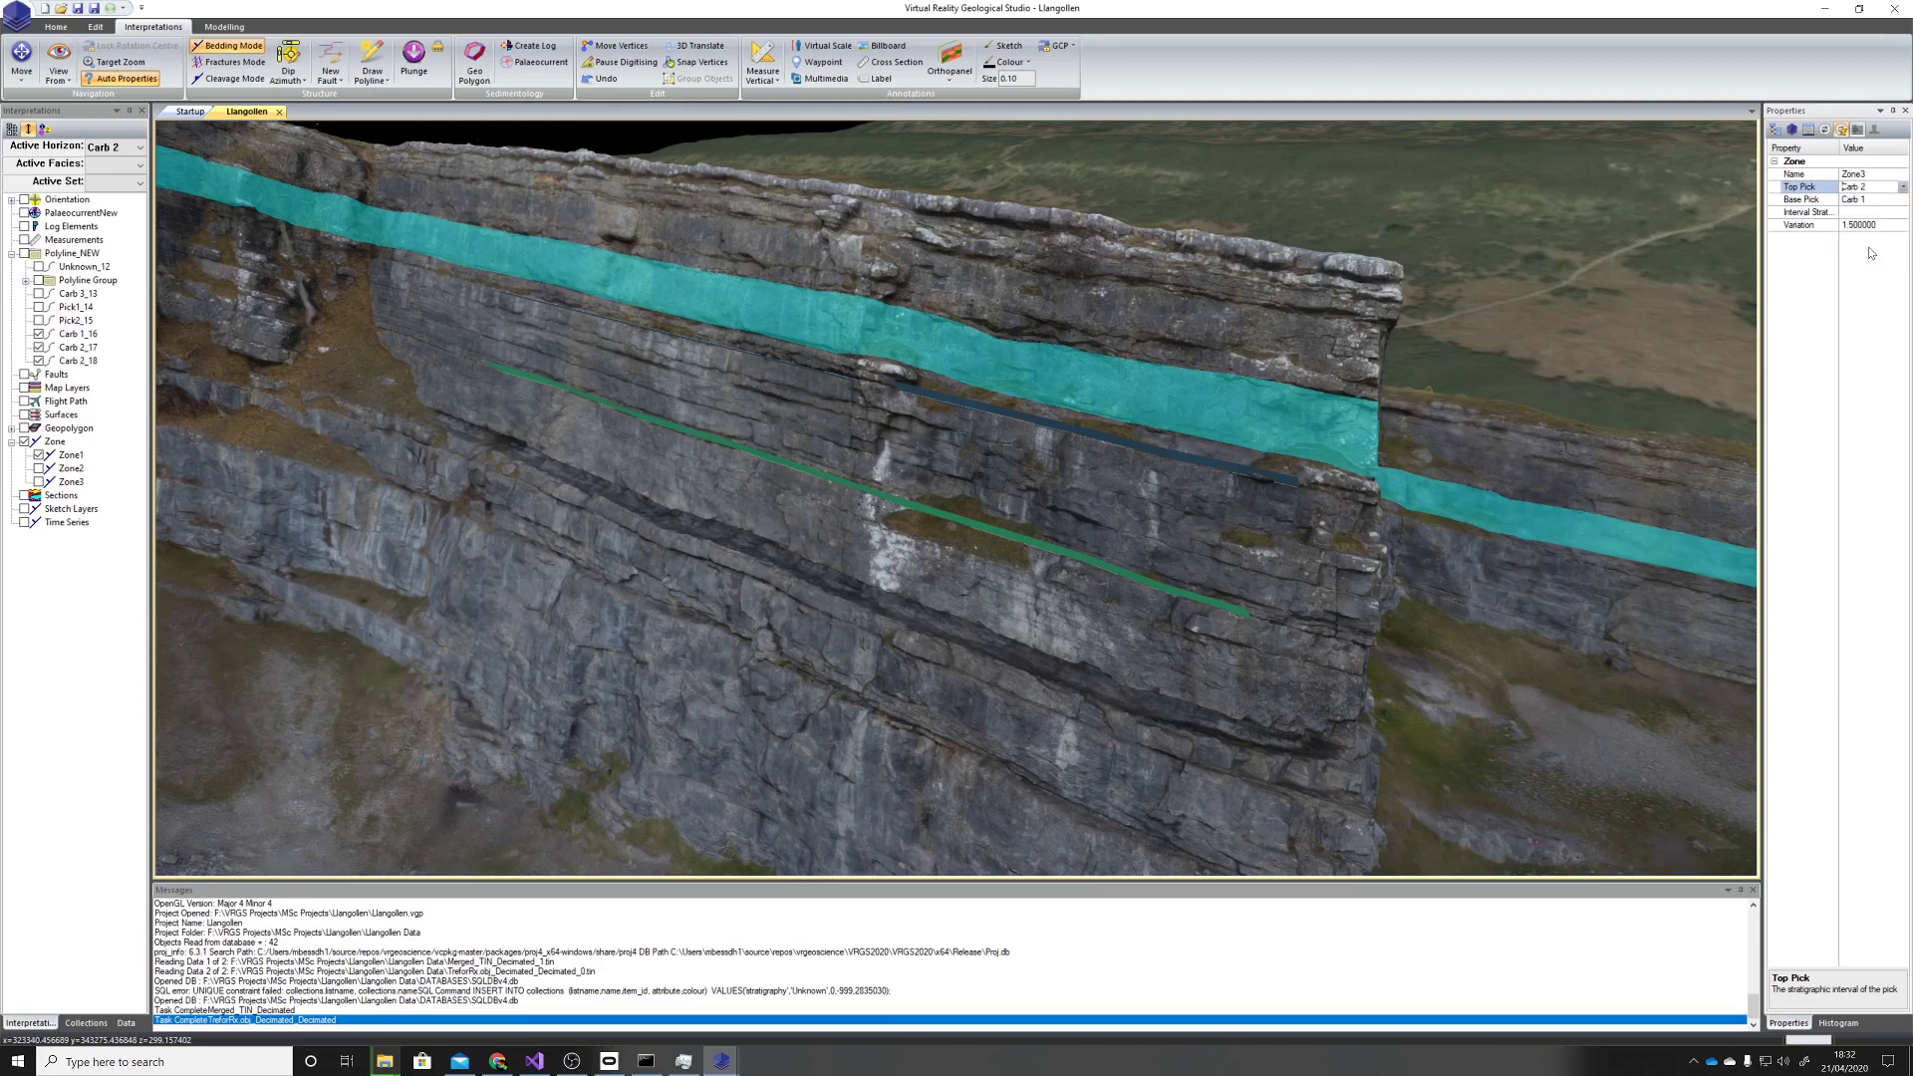
click(1902, 212)
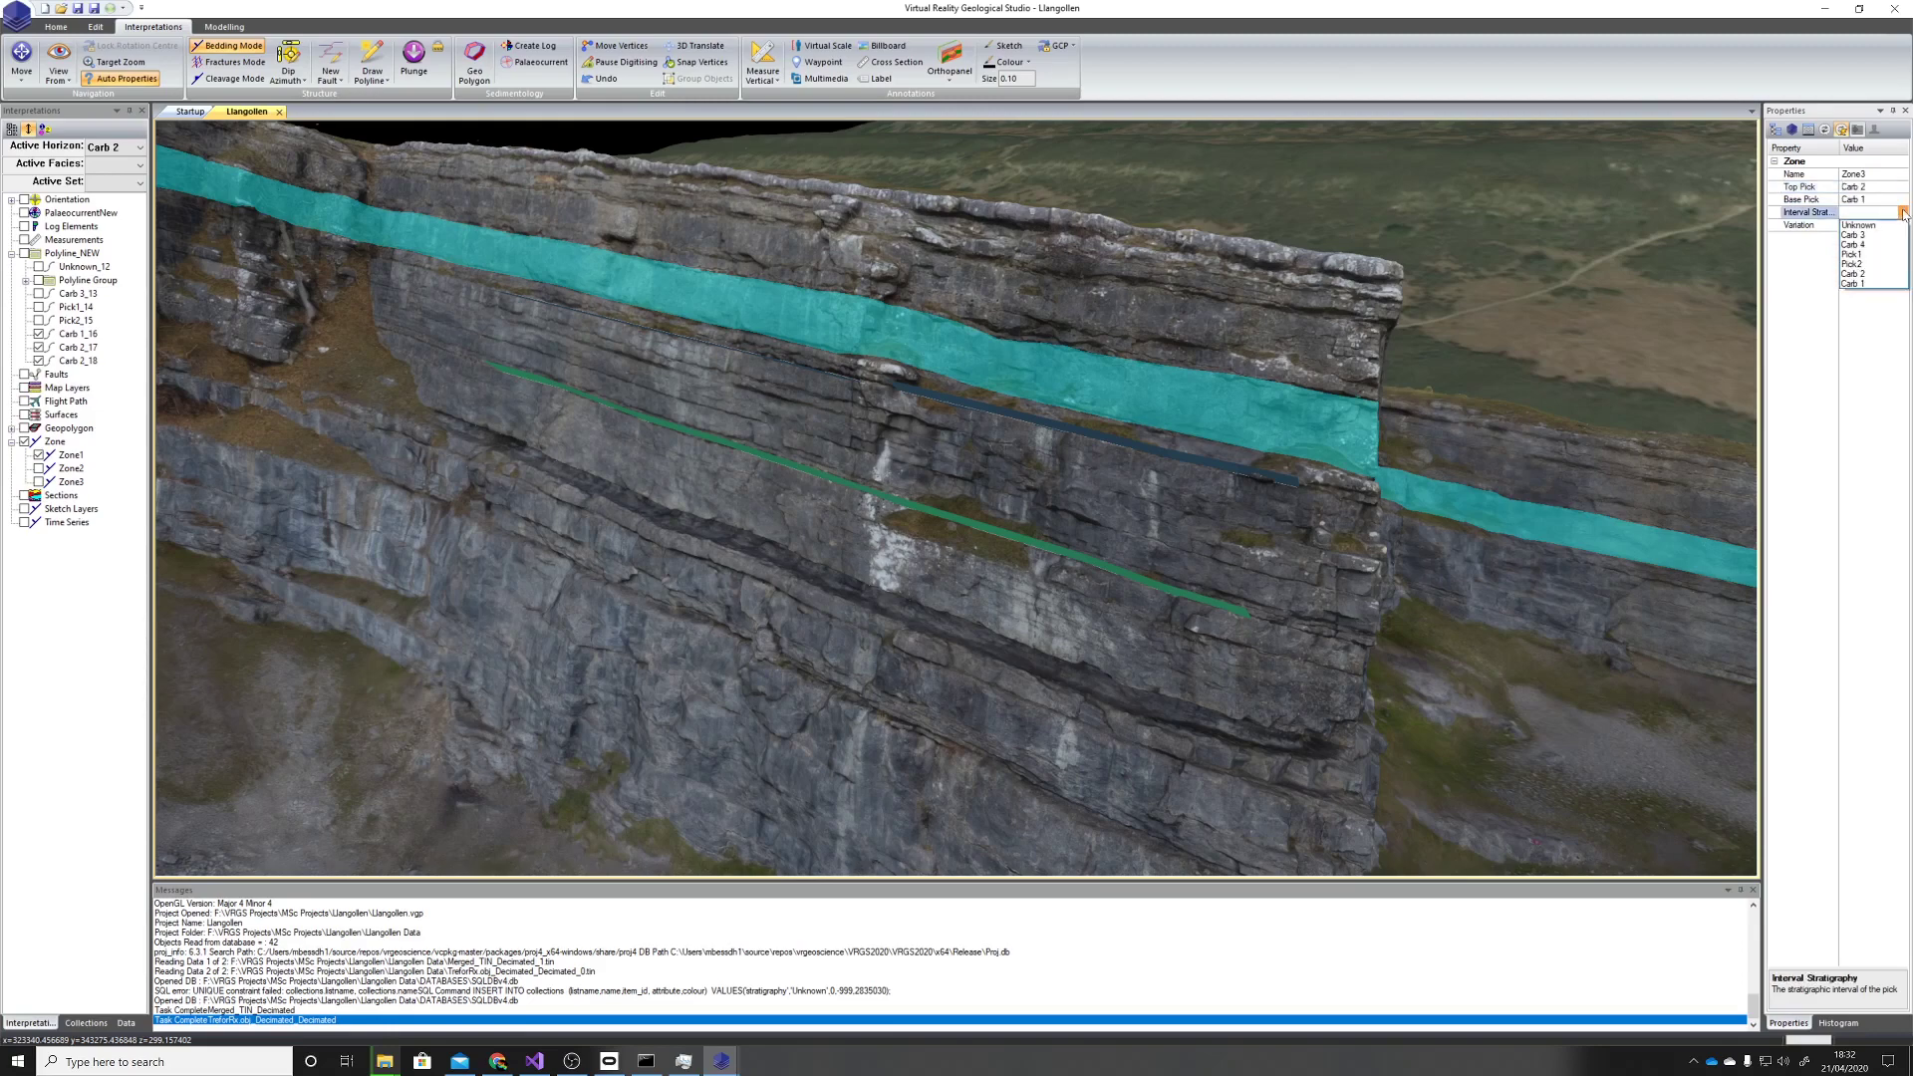
click(1853, 283)
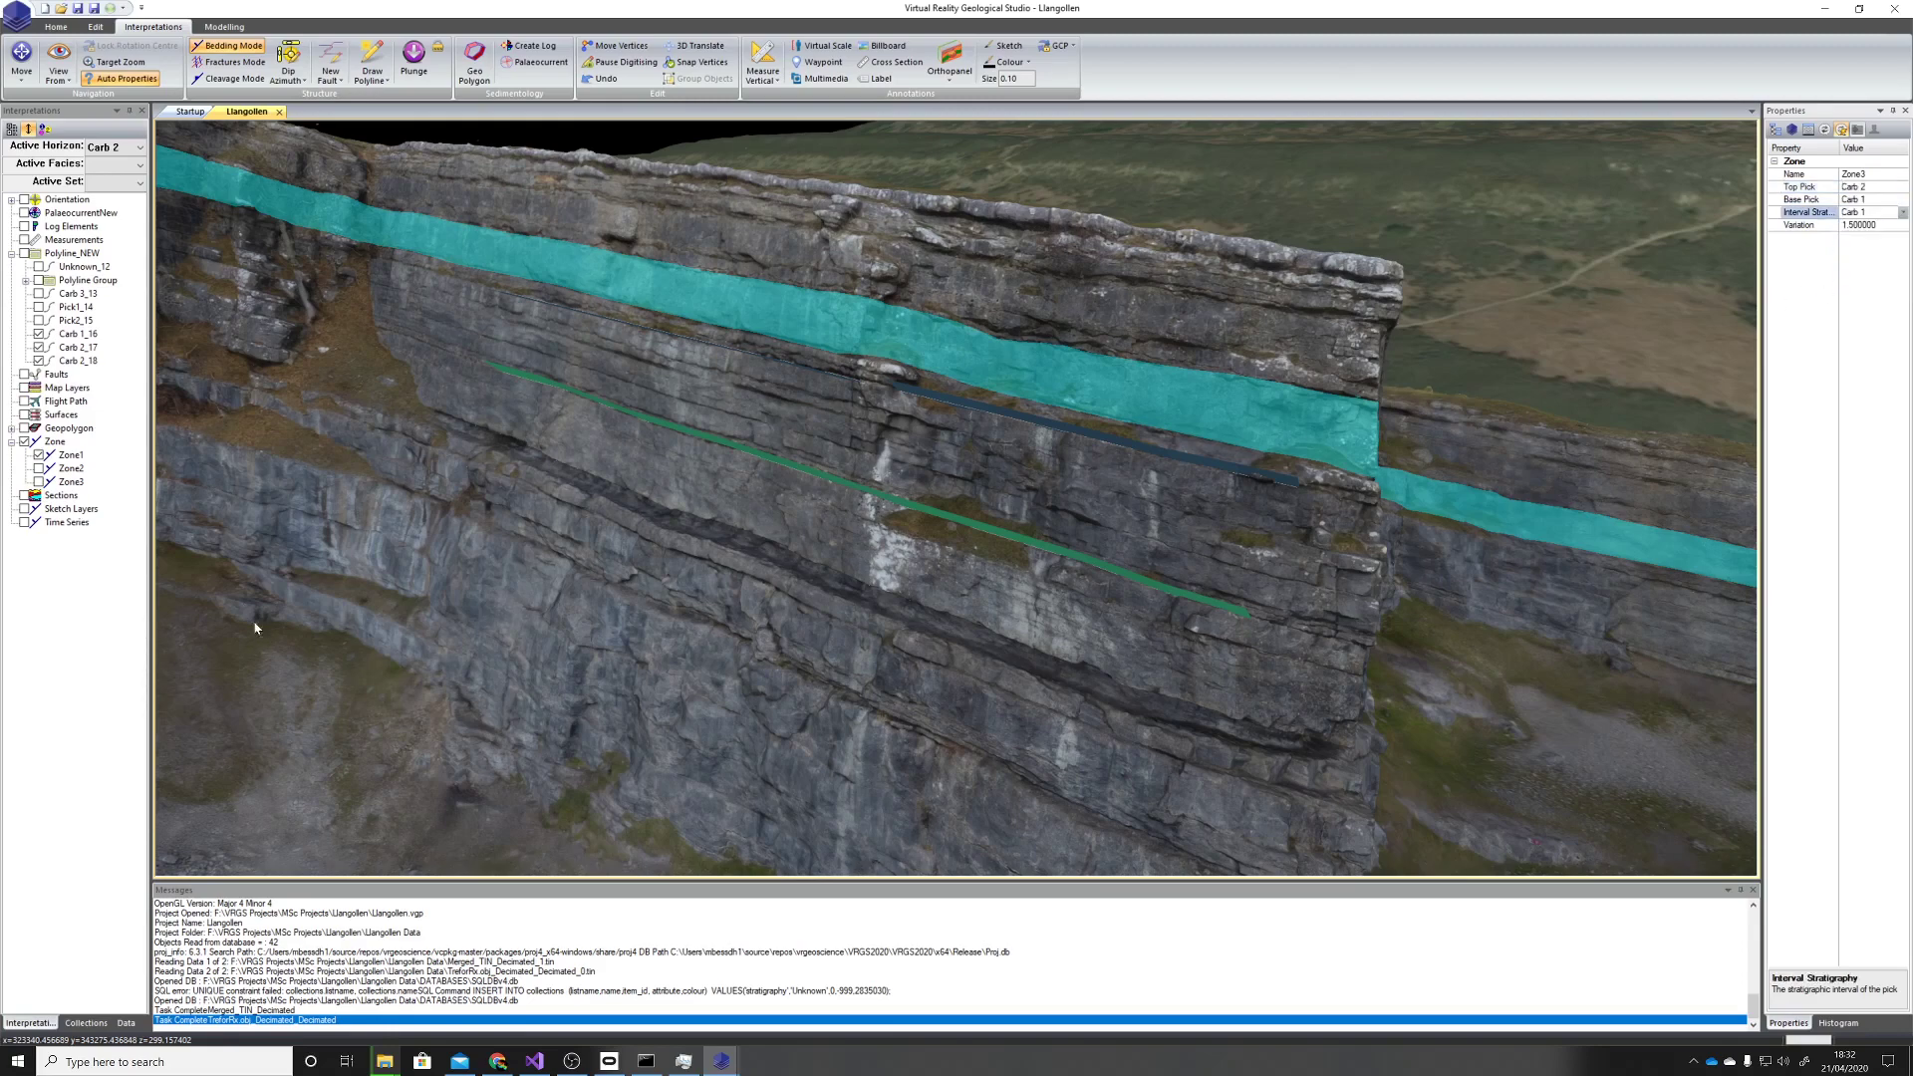
click(71, 481)
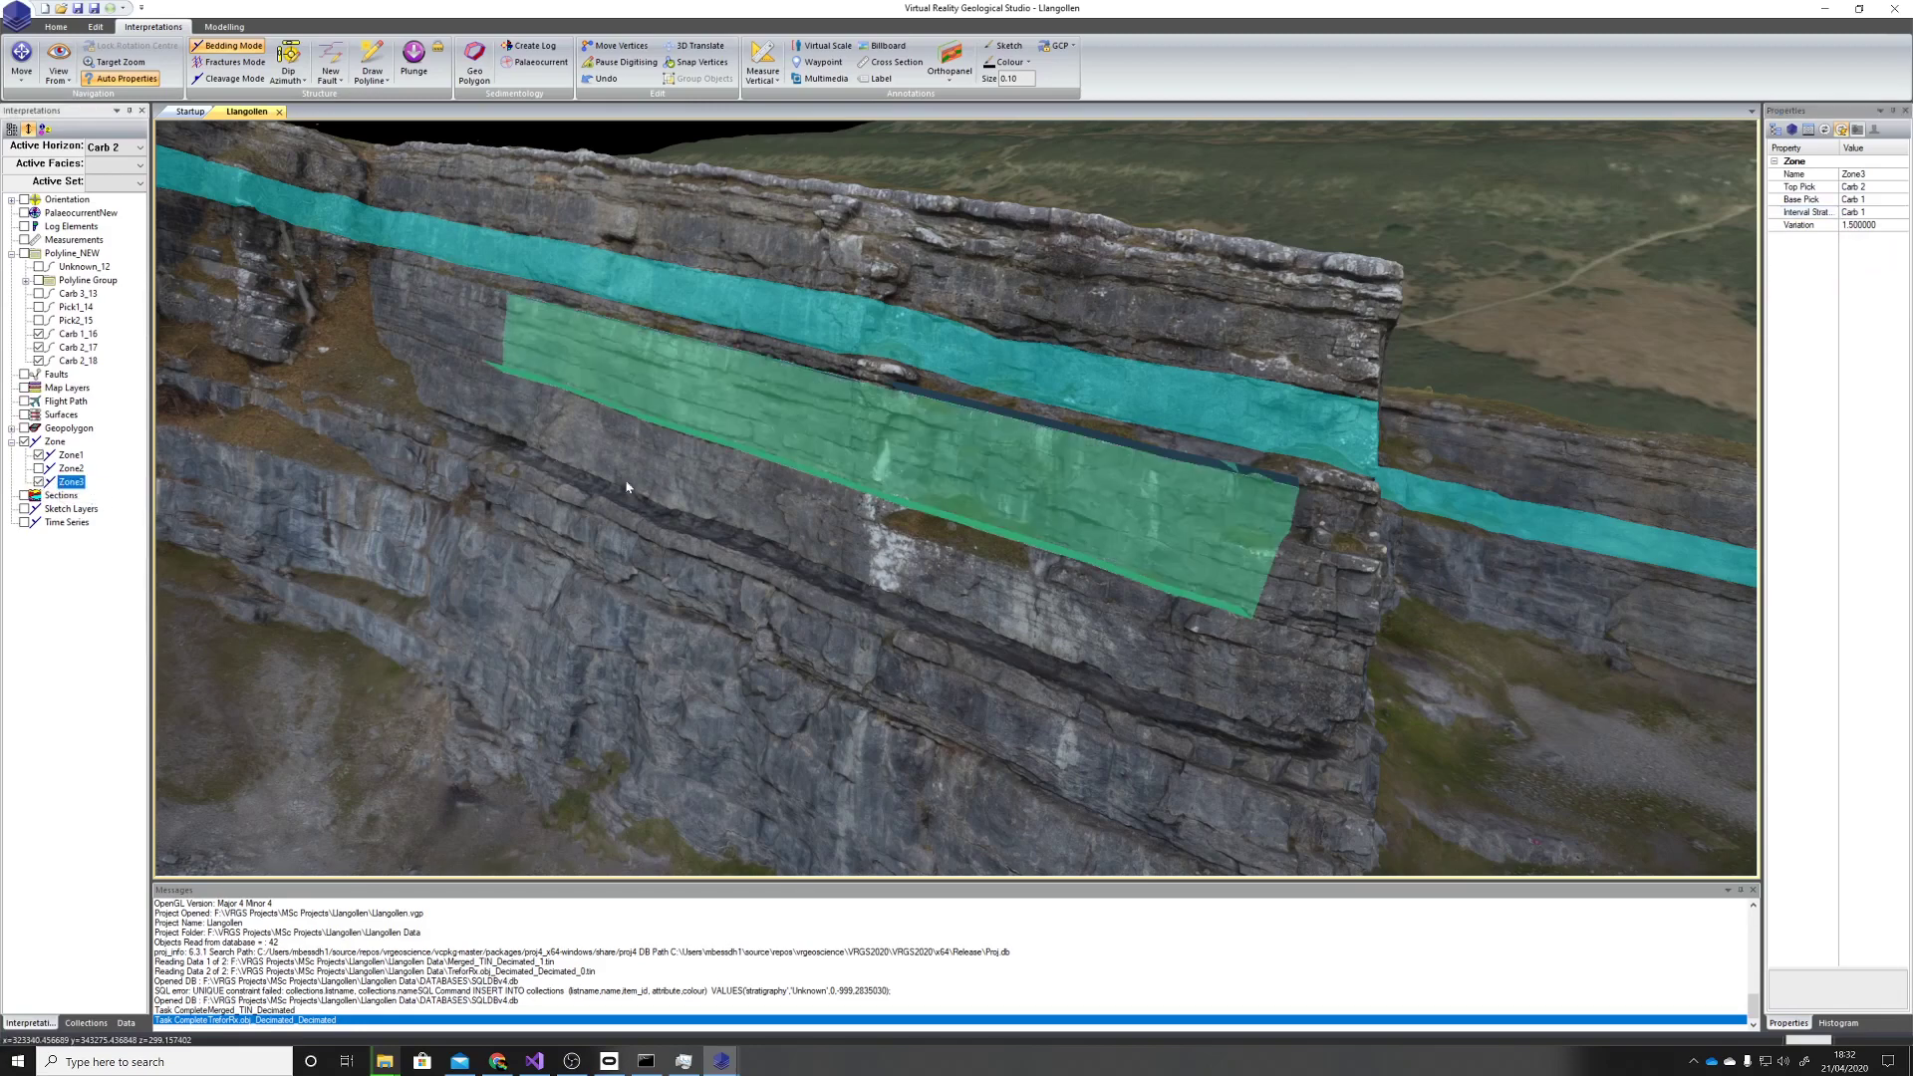
drag(800, 553, 728, 425)
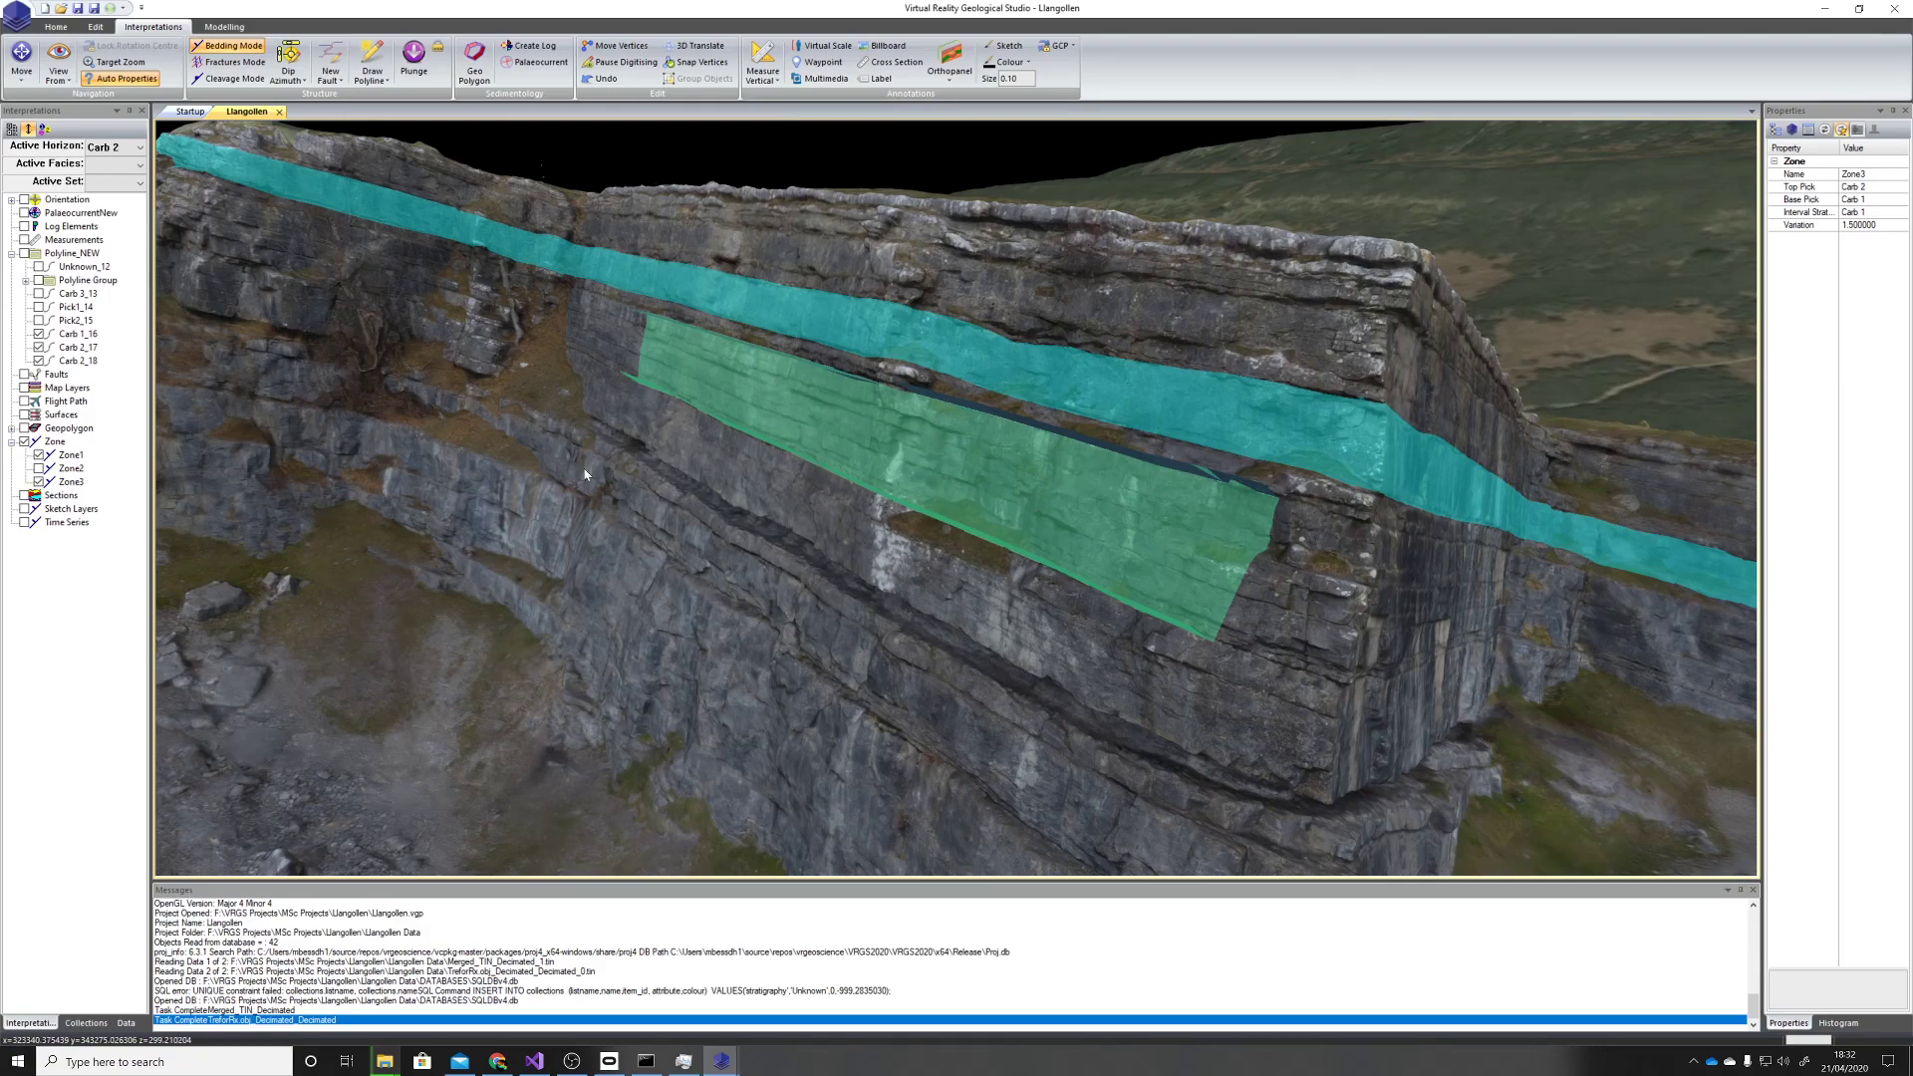
Hide the Carb 1_16, Carb 2_17 and Carb 2_18 polylines so only the zones are displayed
click(55, 482)
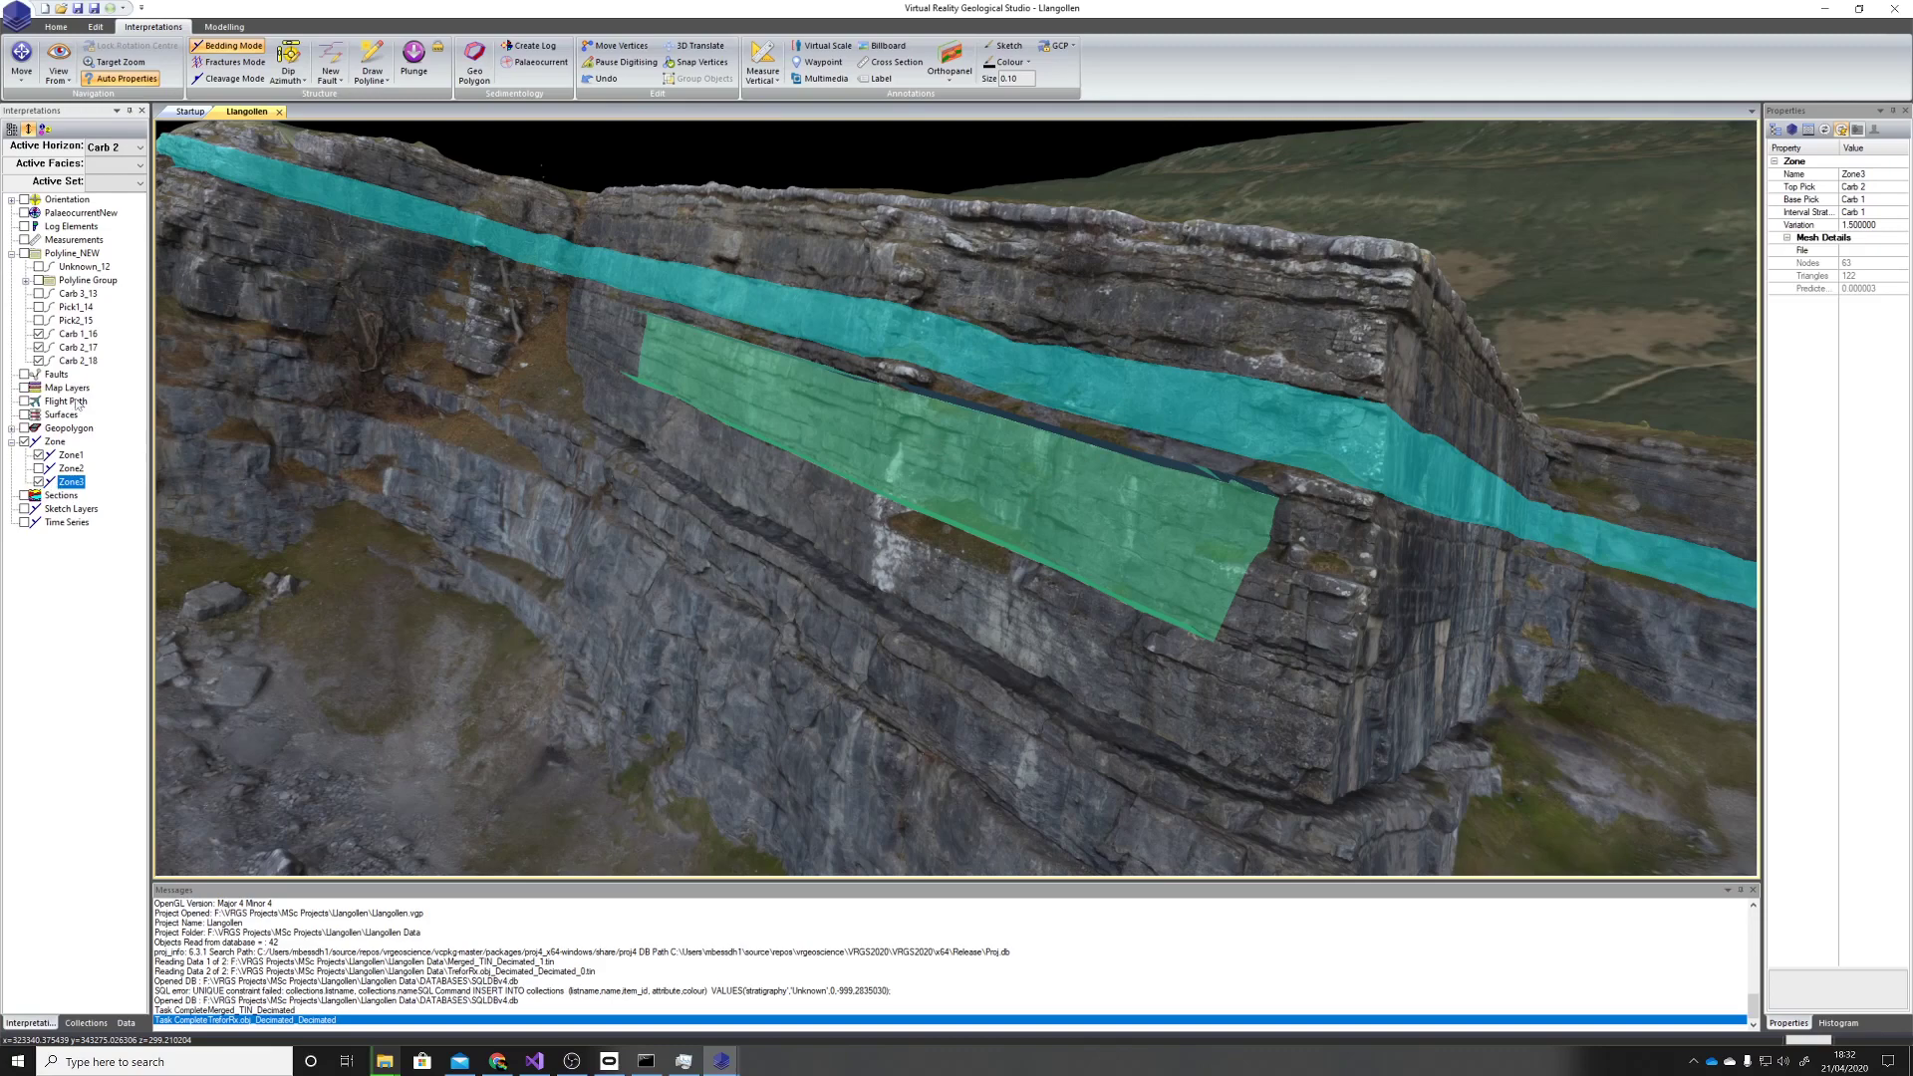
click(39, 361)
click(39, 346)
click(38, 334)
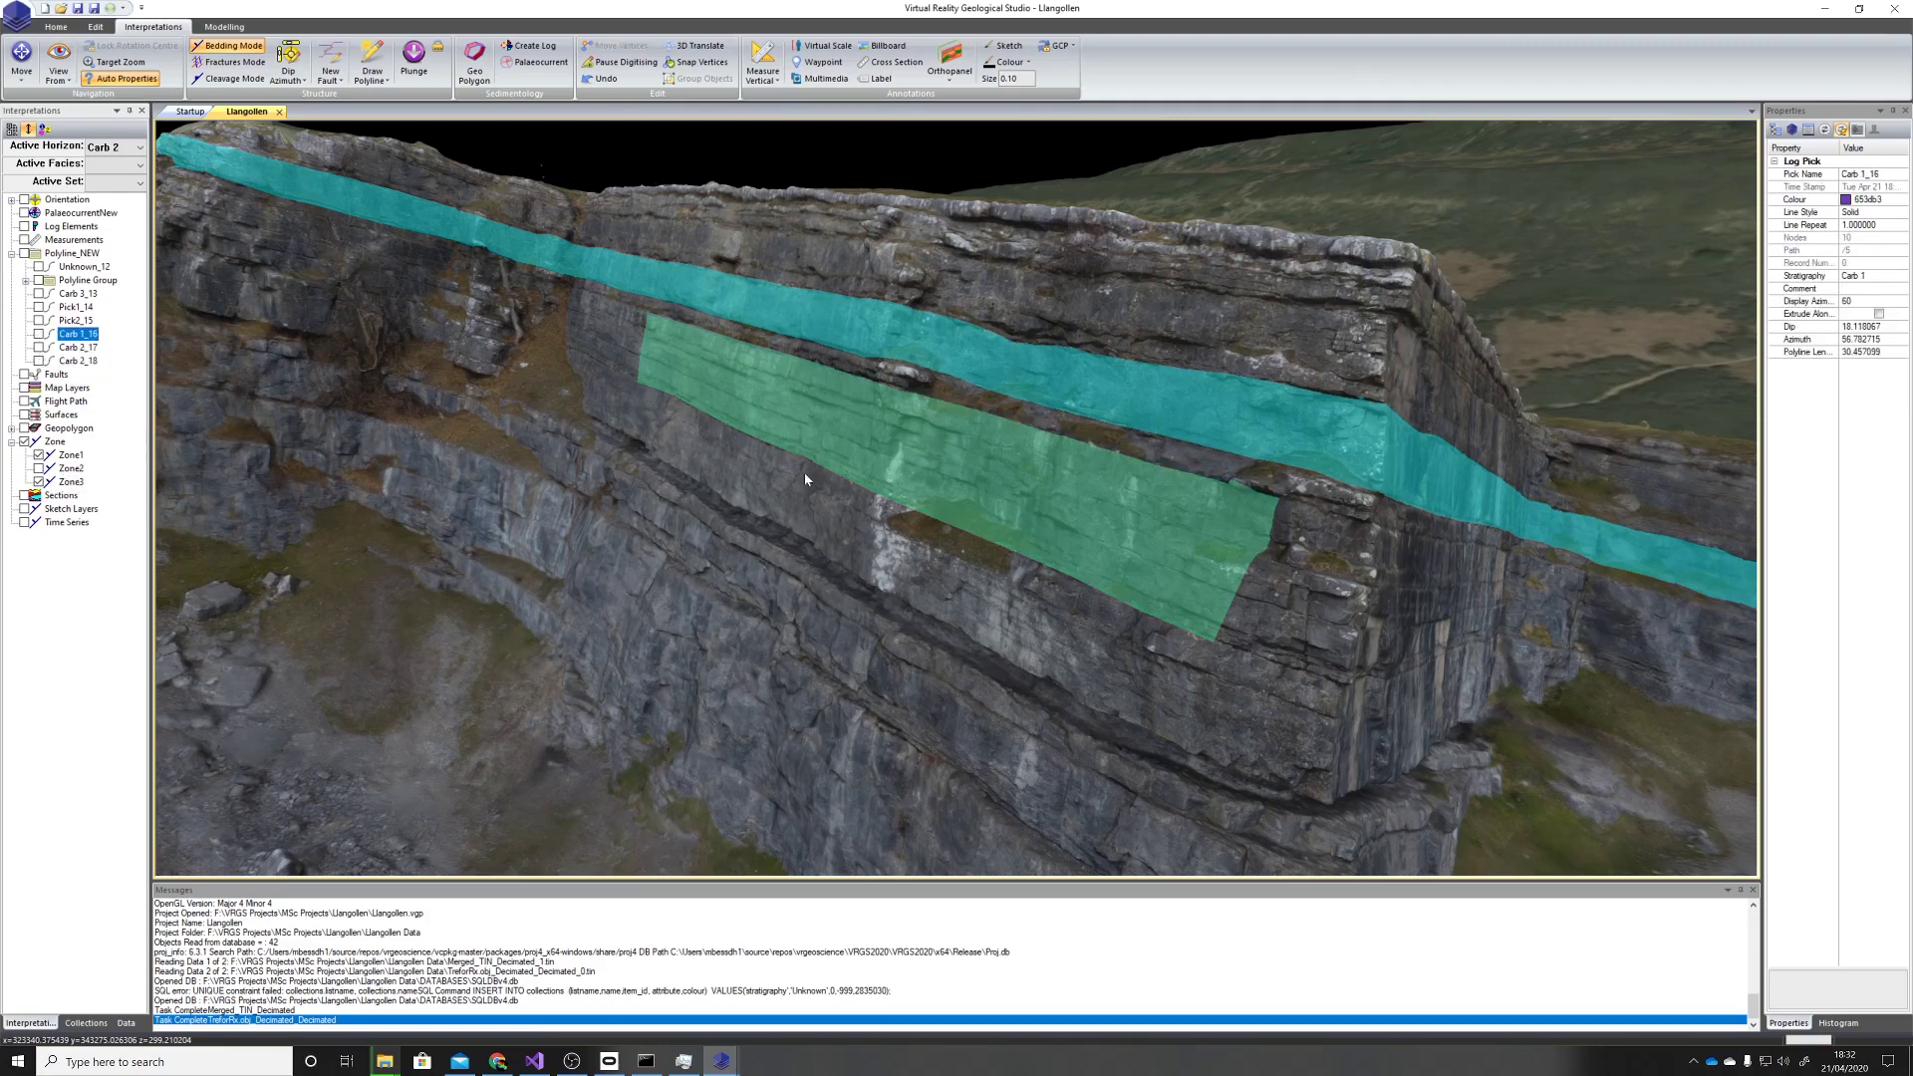
Inspect how the displayed zones extend across the front and around the far side of the cliff
drag(1018, 587, 935, 517)
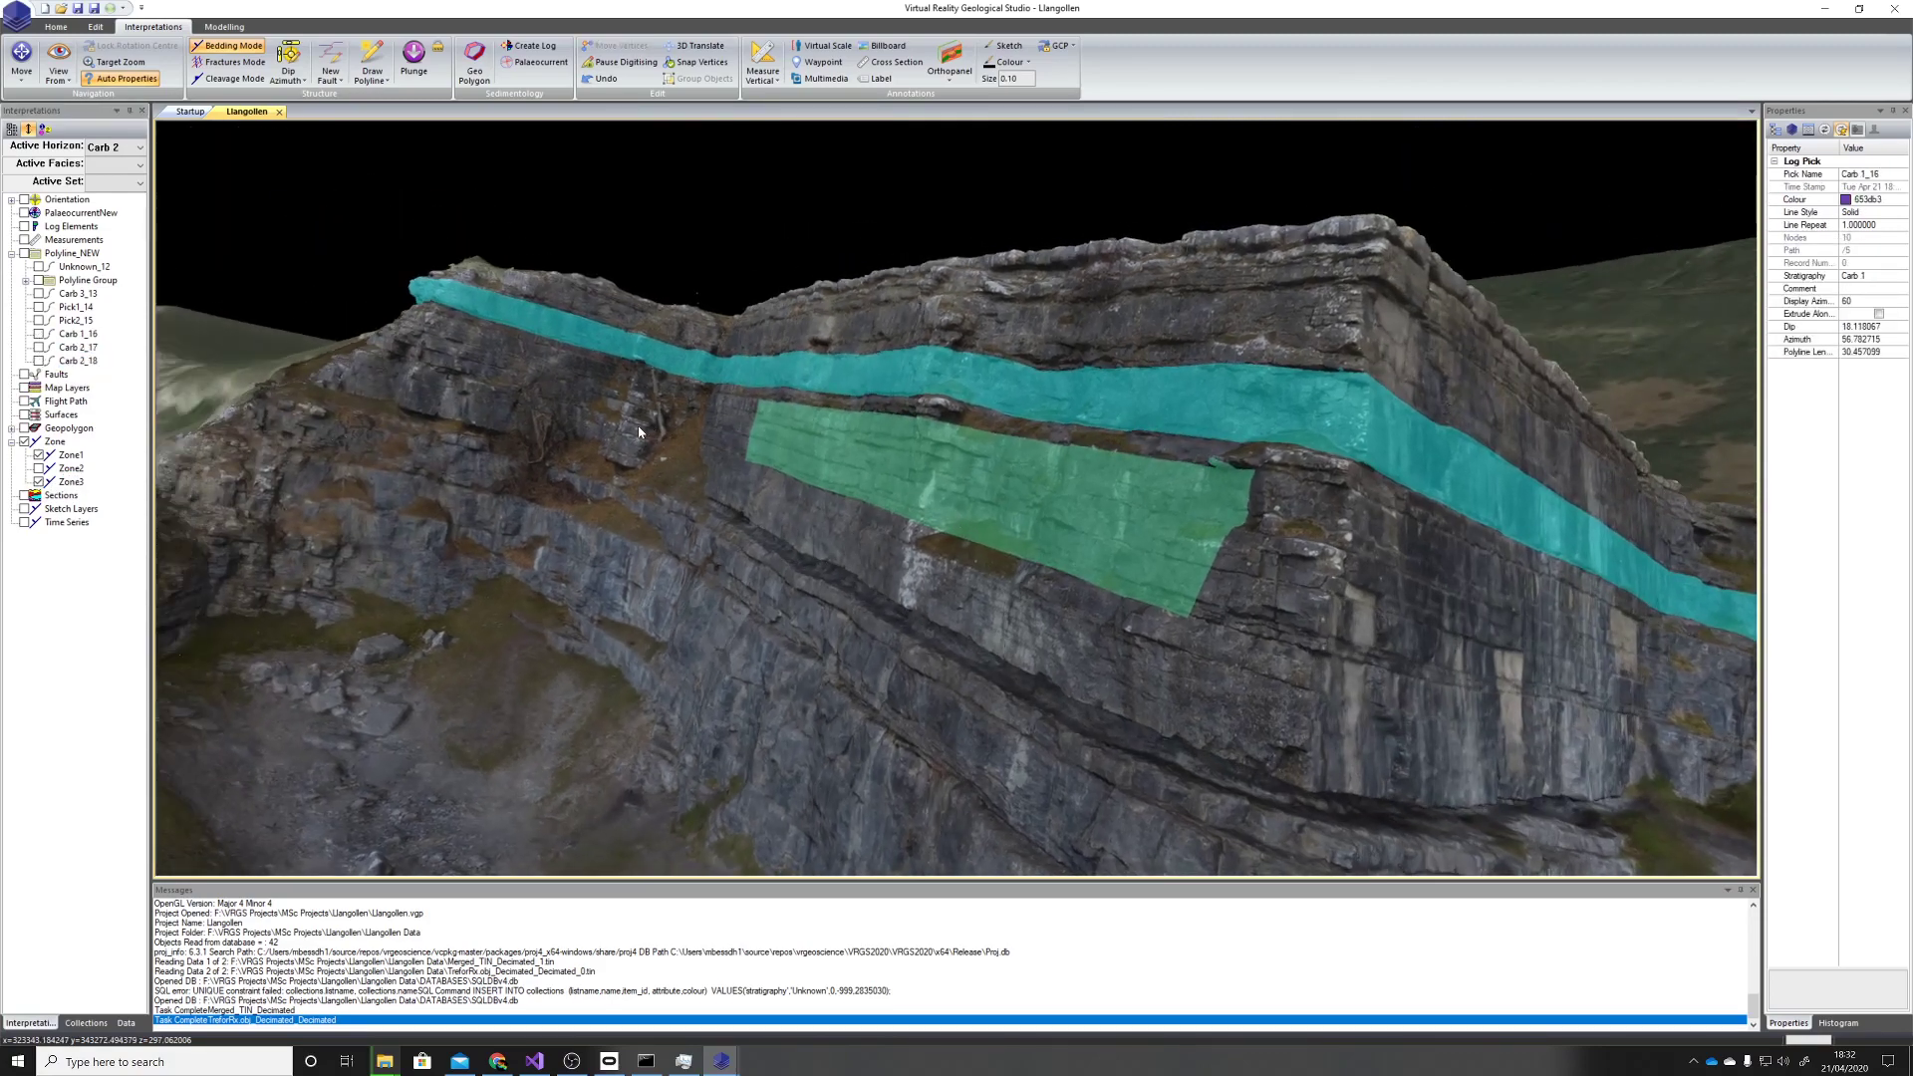
drag(595, 423, 922, 565)
scroll(922, 565, up, 2)
drag(638, 453, 883, 546)
scroll(883, 546, up, 3)
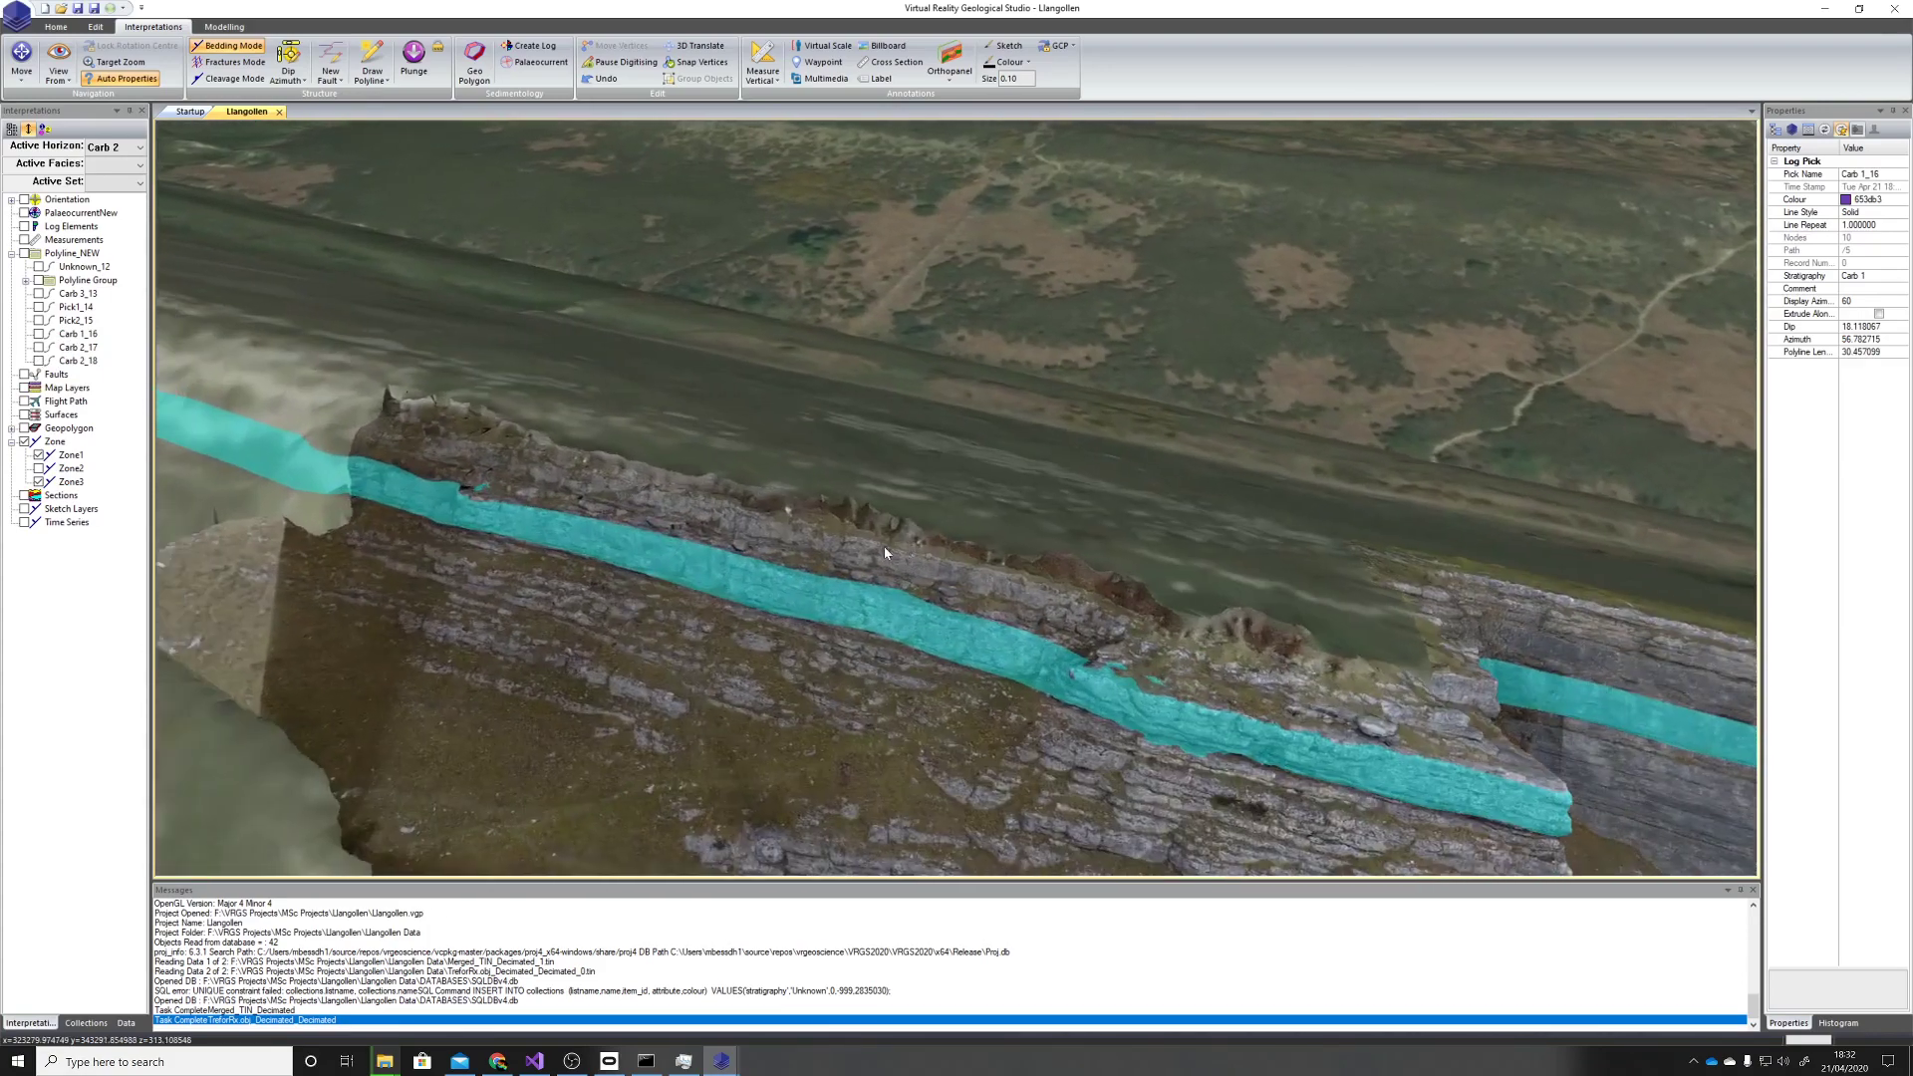
Display the Pick1_14, Pick2_15, Carb 1_16 and Carb 3_13 polylines together with the zones on the cliff
drag(638, 531, 1078, 607)
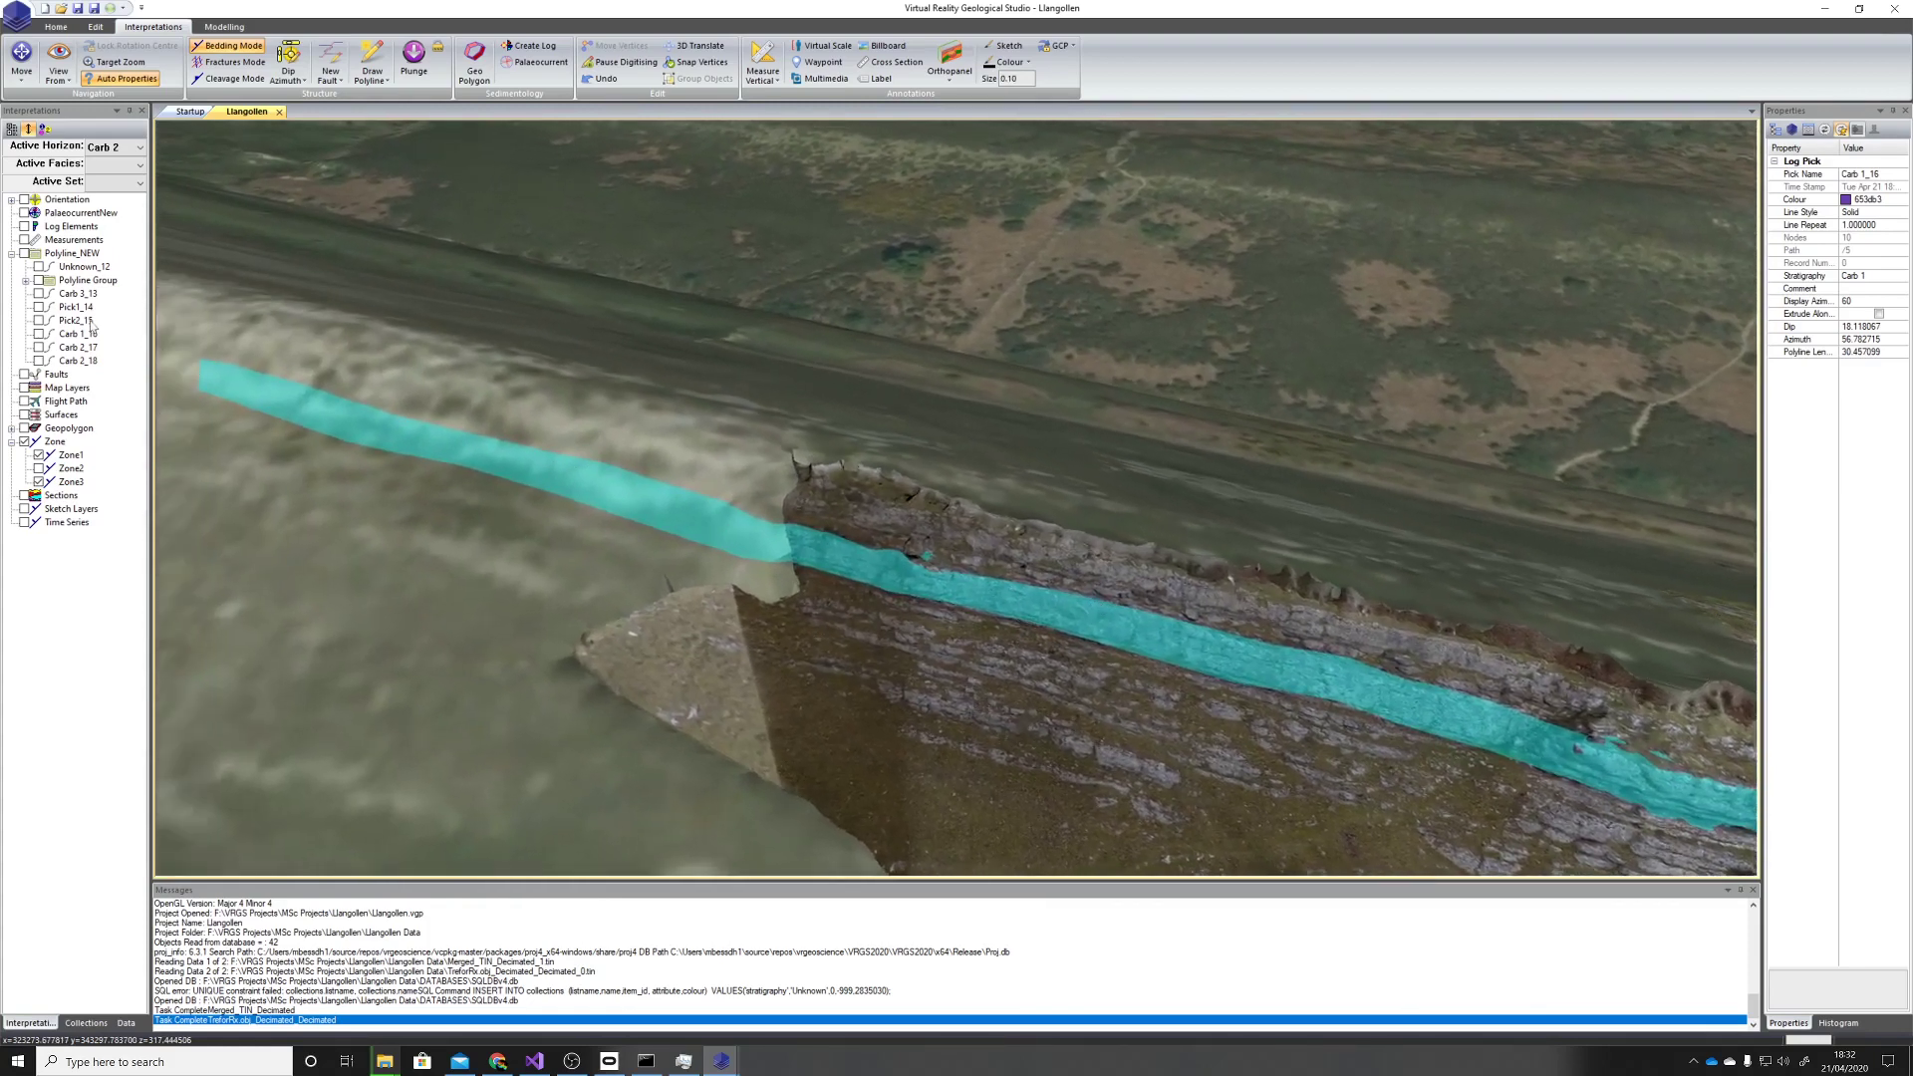
click(40, 308)
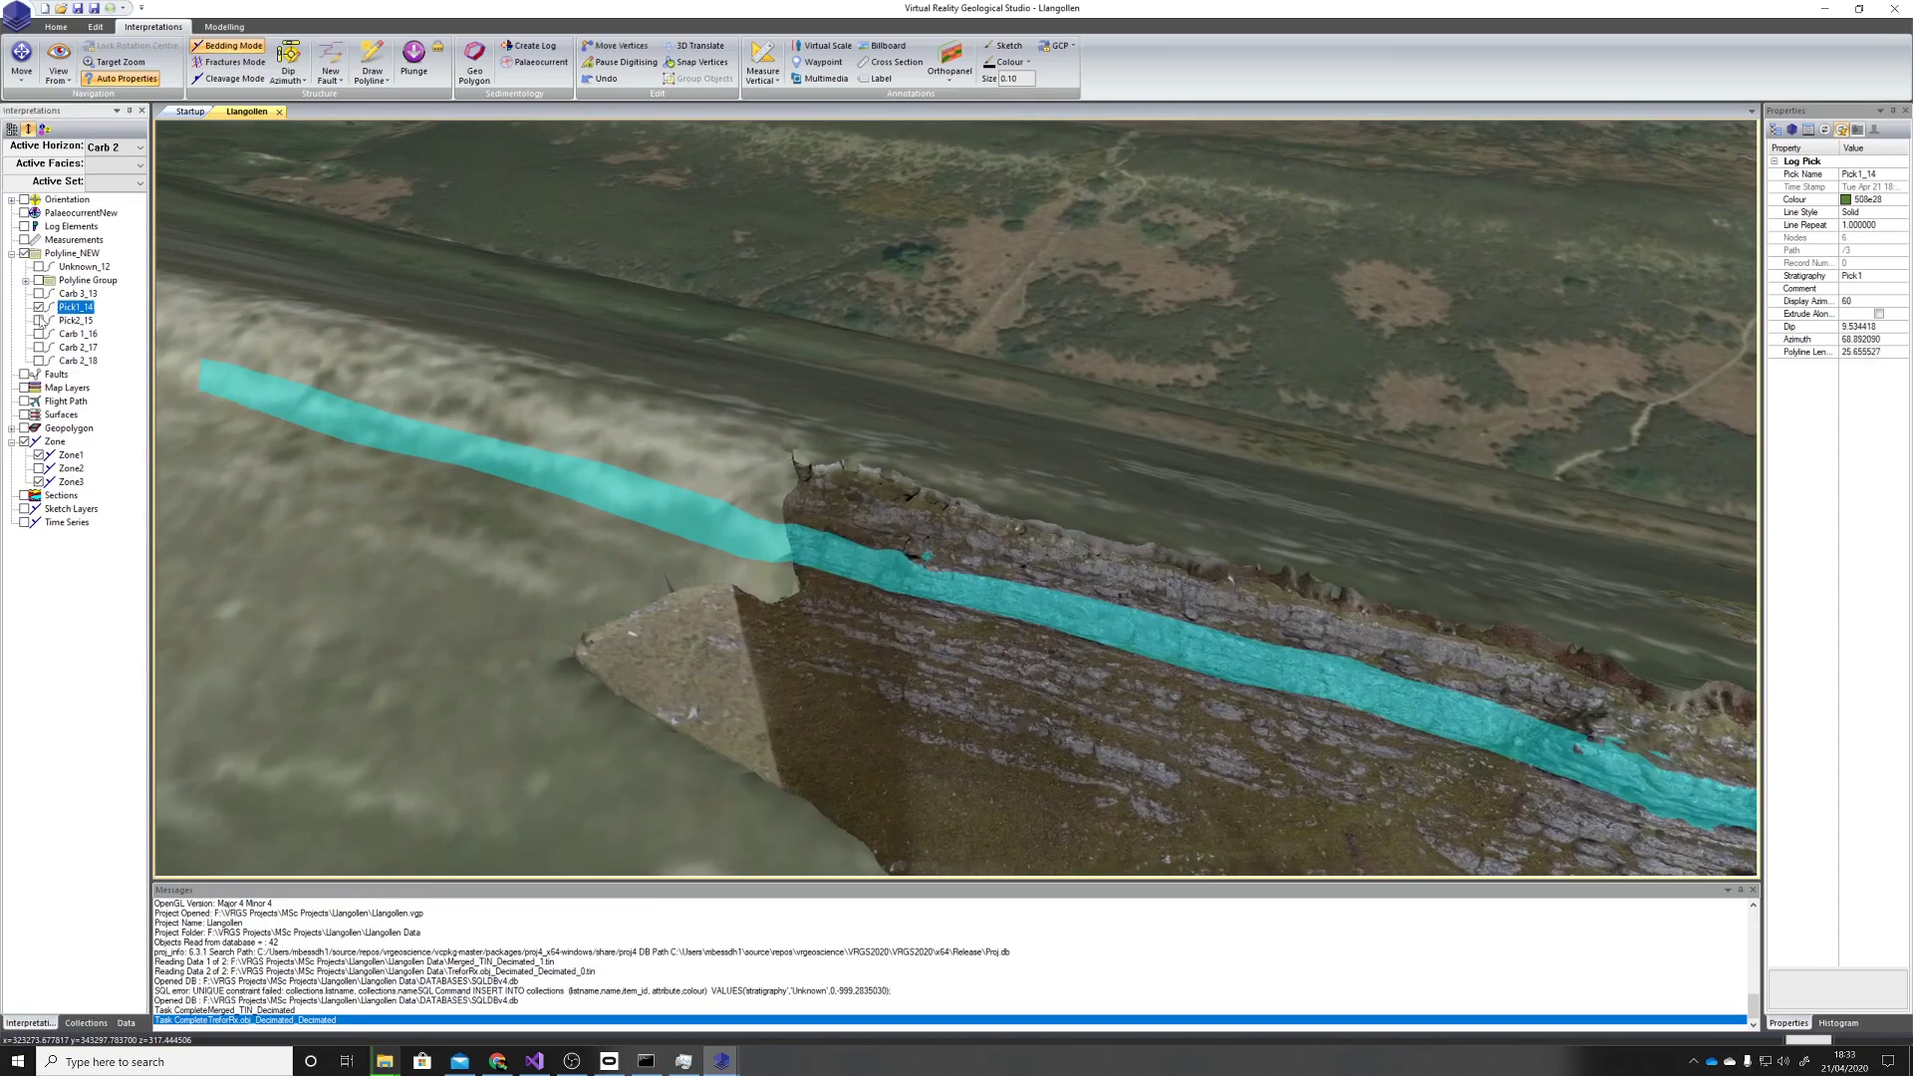
click(41, 321)
click(41, 334)
click(41, 294)
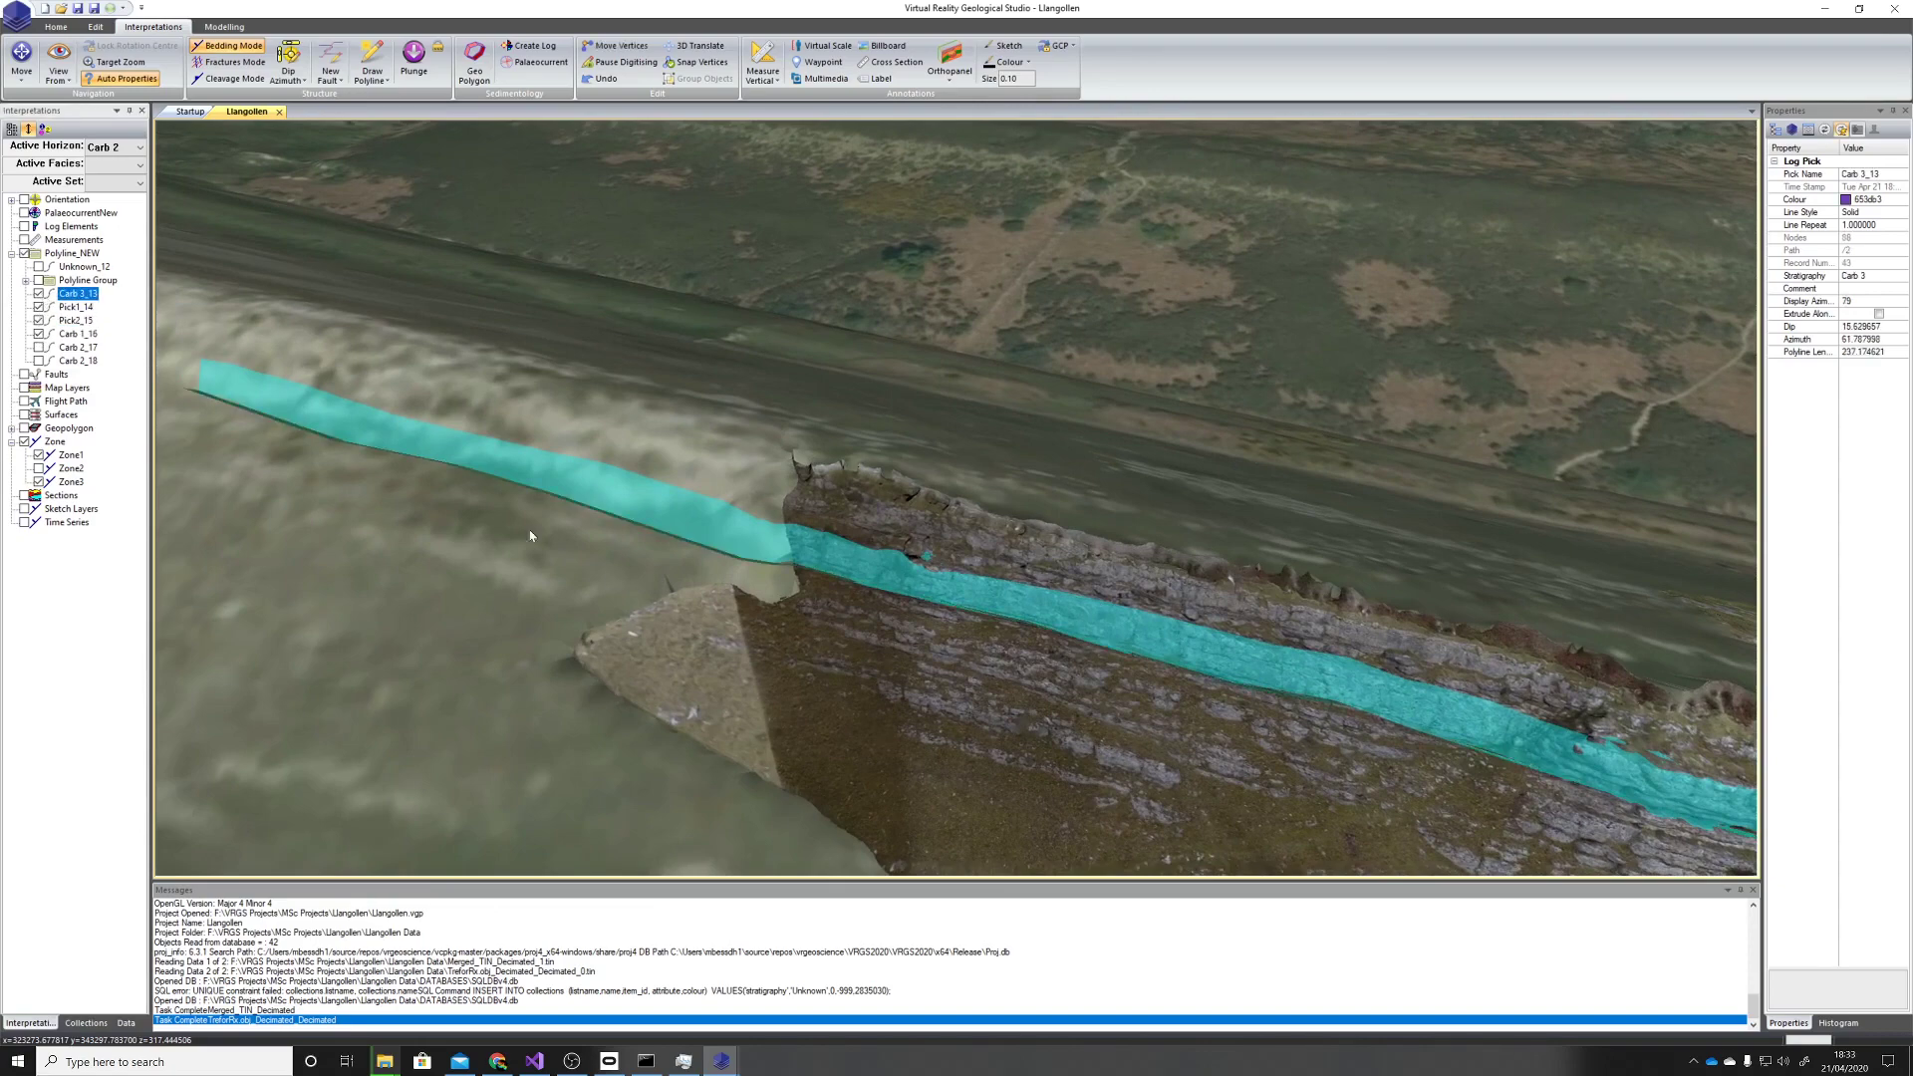
Preview the Carb 2_17 polyline and display Unknown_12 to compare the polylines with the zones along the cliff
drag(748, 623, 403, 486)
click(46, 349)
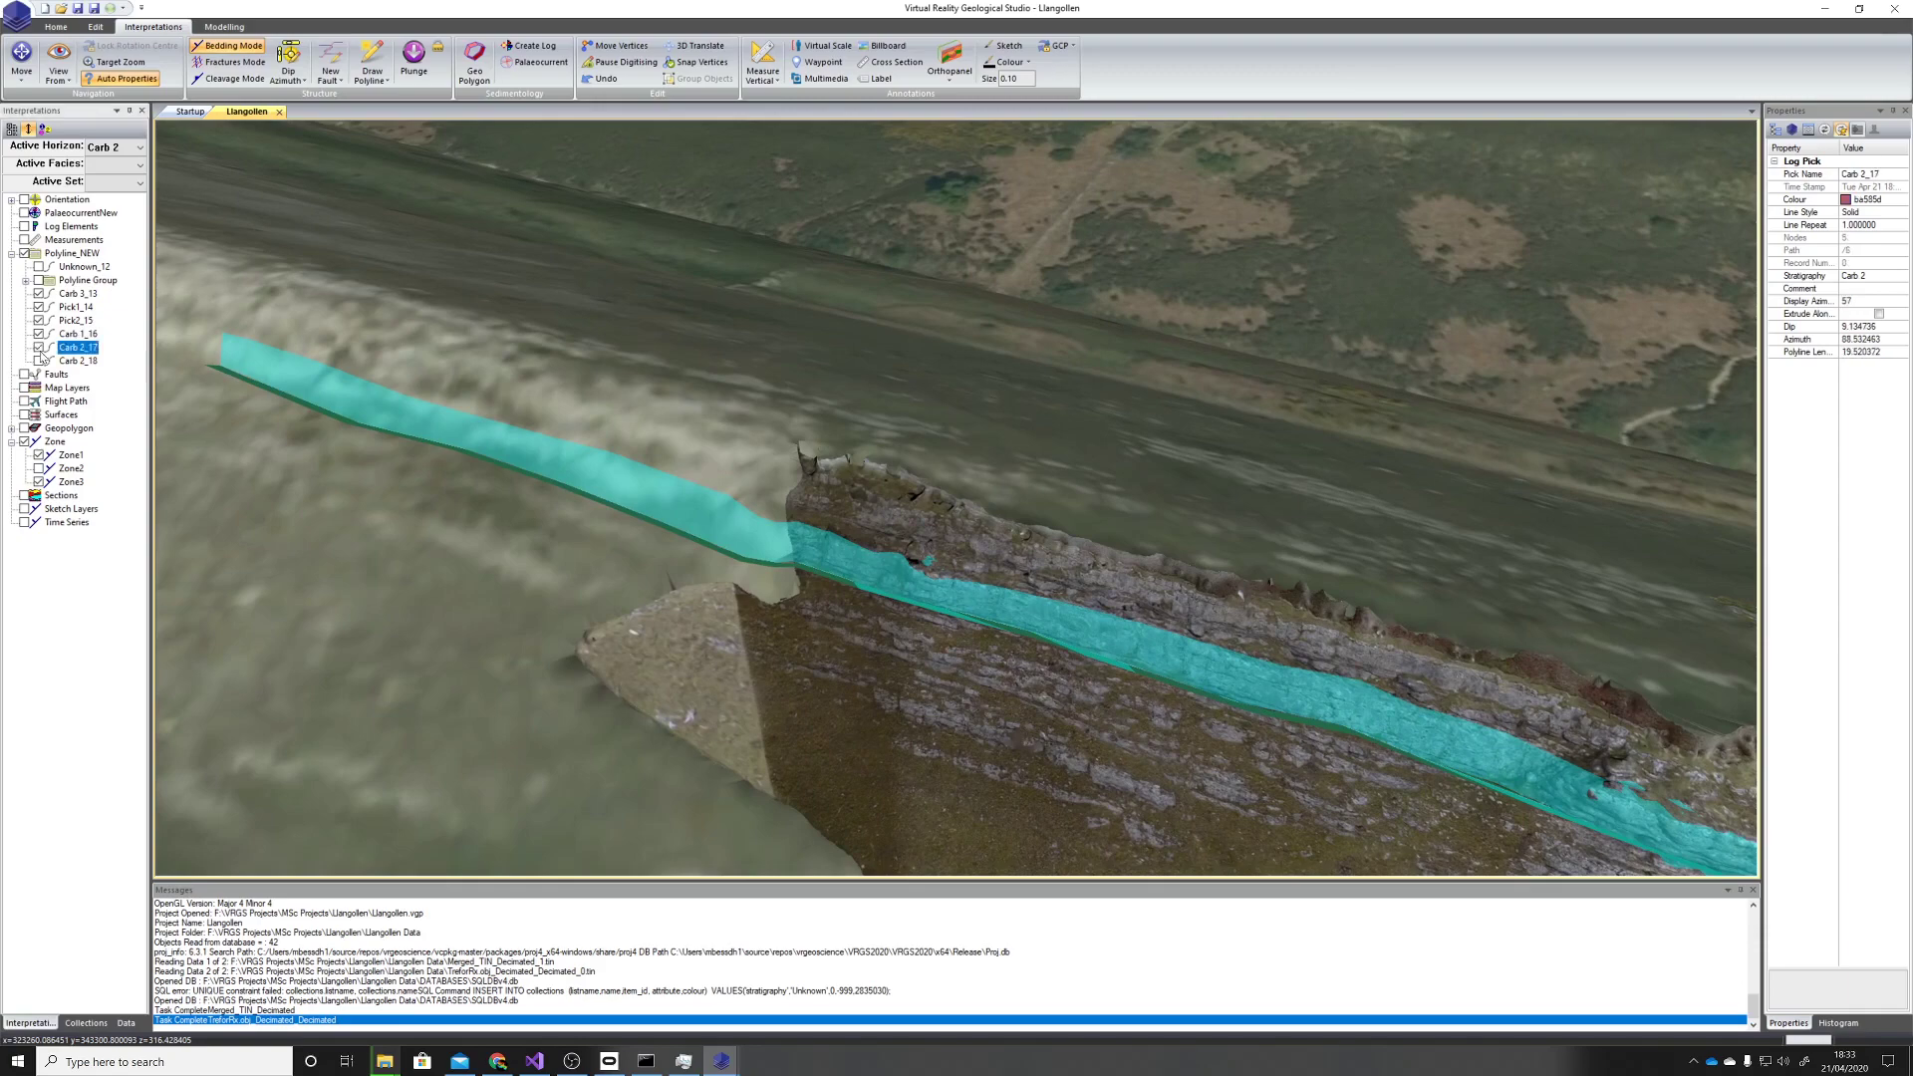
click(39, 267)
drag(773, 583, 957, 632)
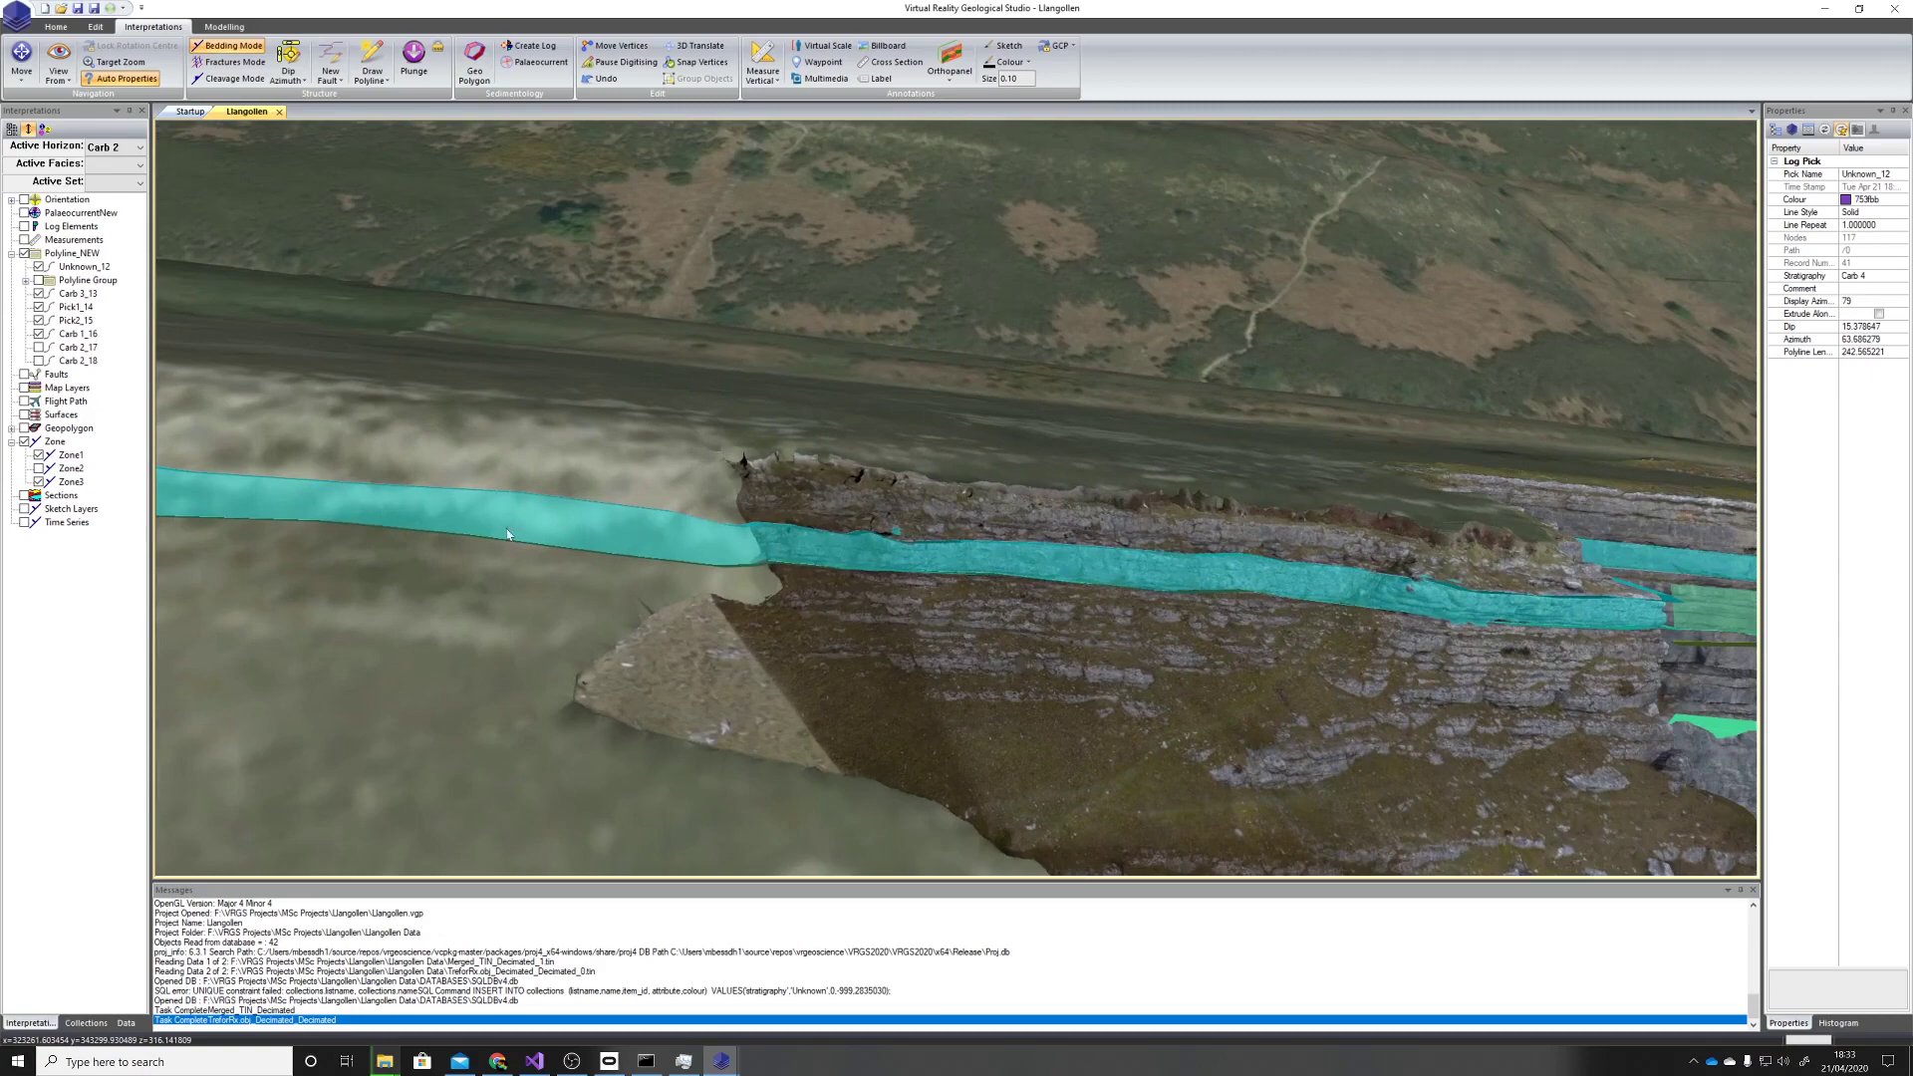
drag(1193, 748, 519, 439)
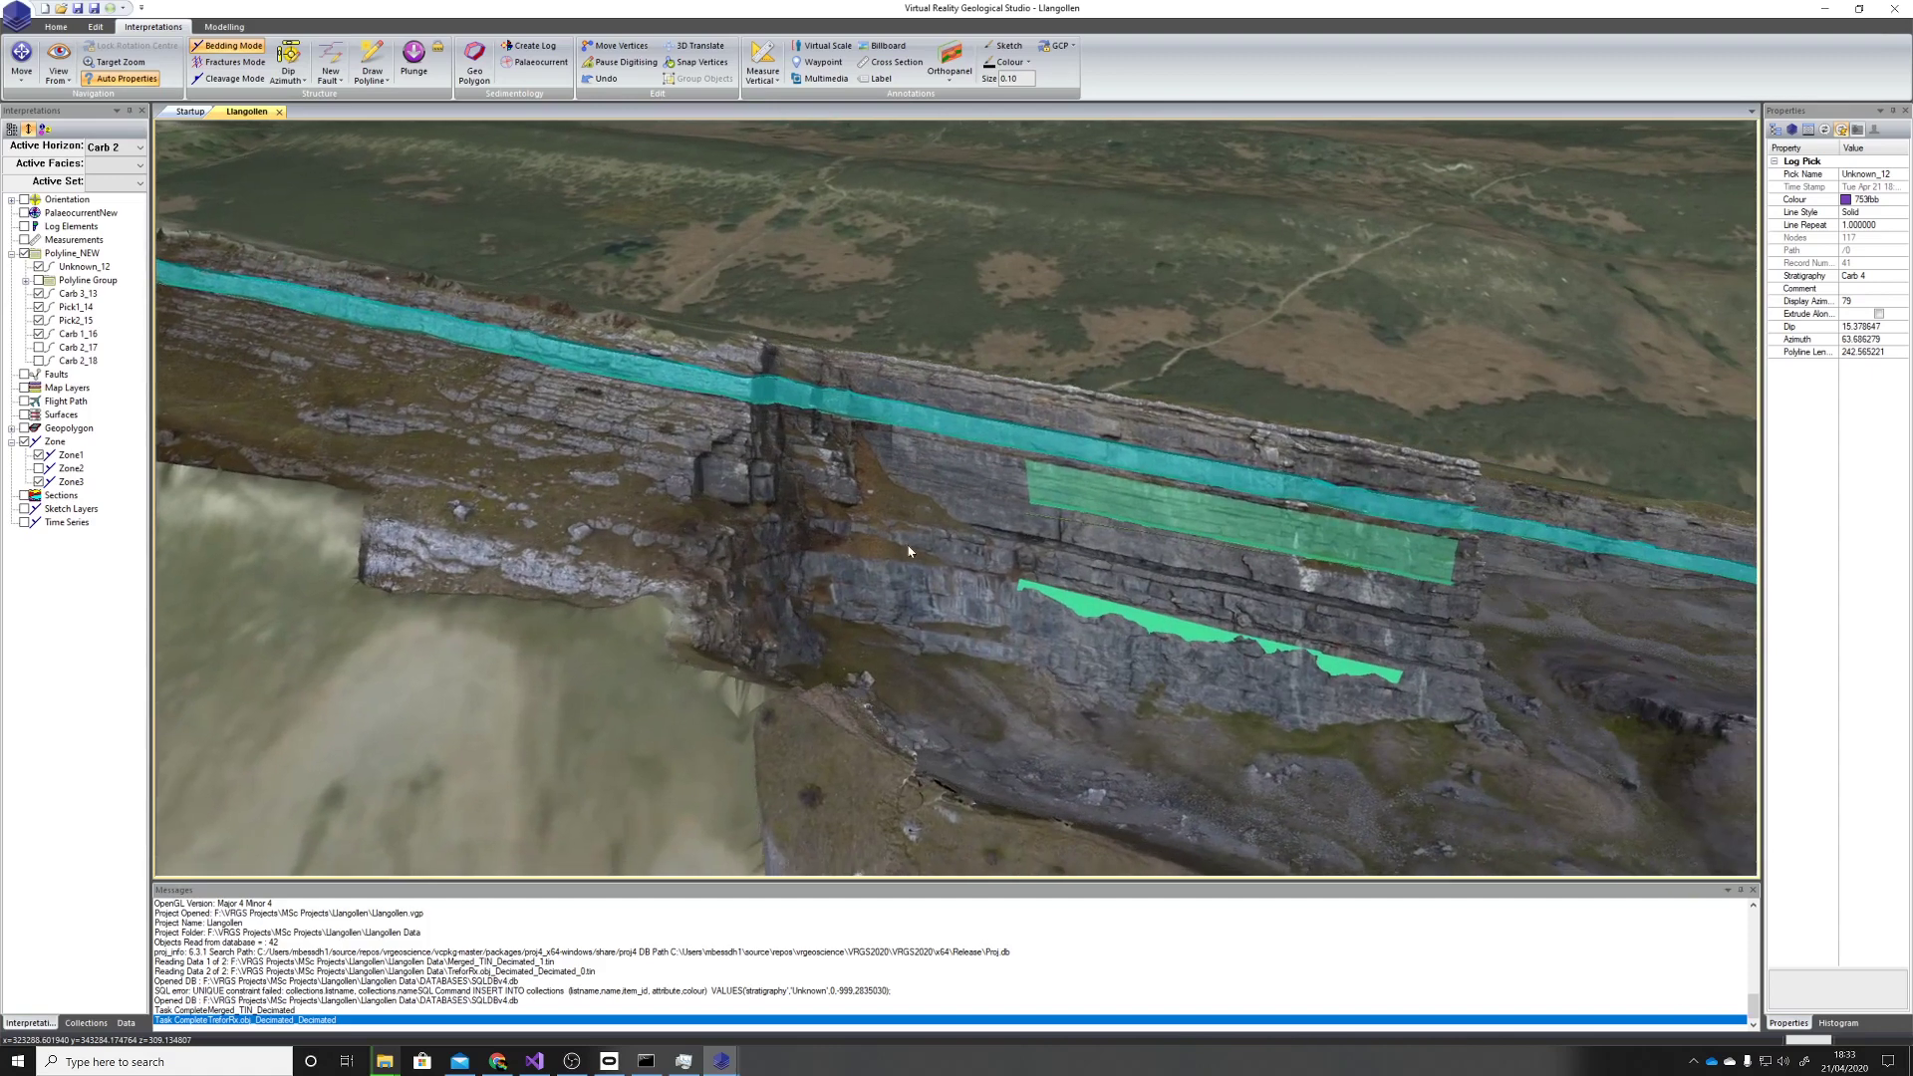
scroll(518, 439, up, 1)
Hide the Carb 3_13, Pick1_14, Pick2_15 and Carb 1_16 polylines so that Unknown_12 is the only polyline displayed with the zones
click(45, 486)
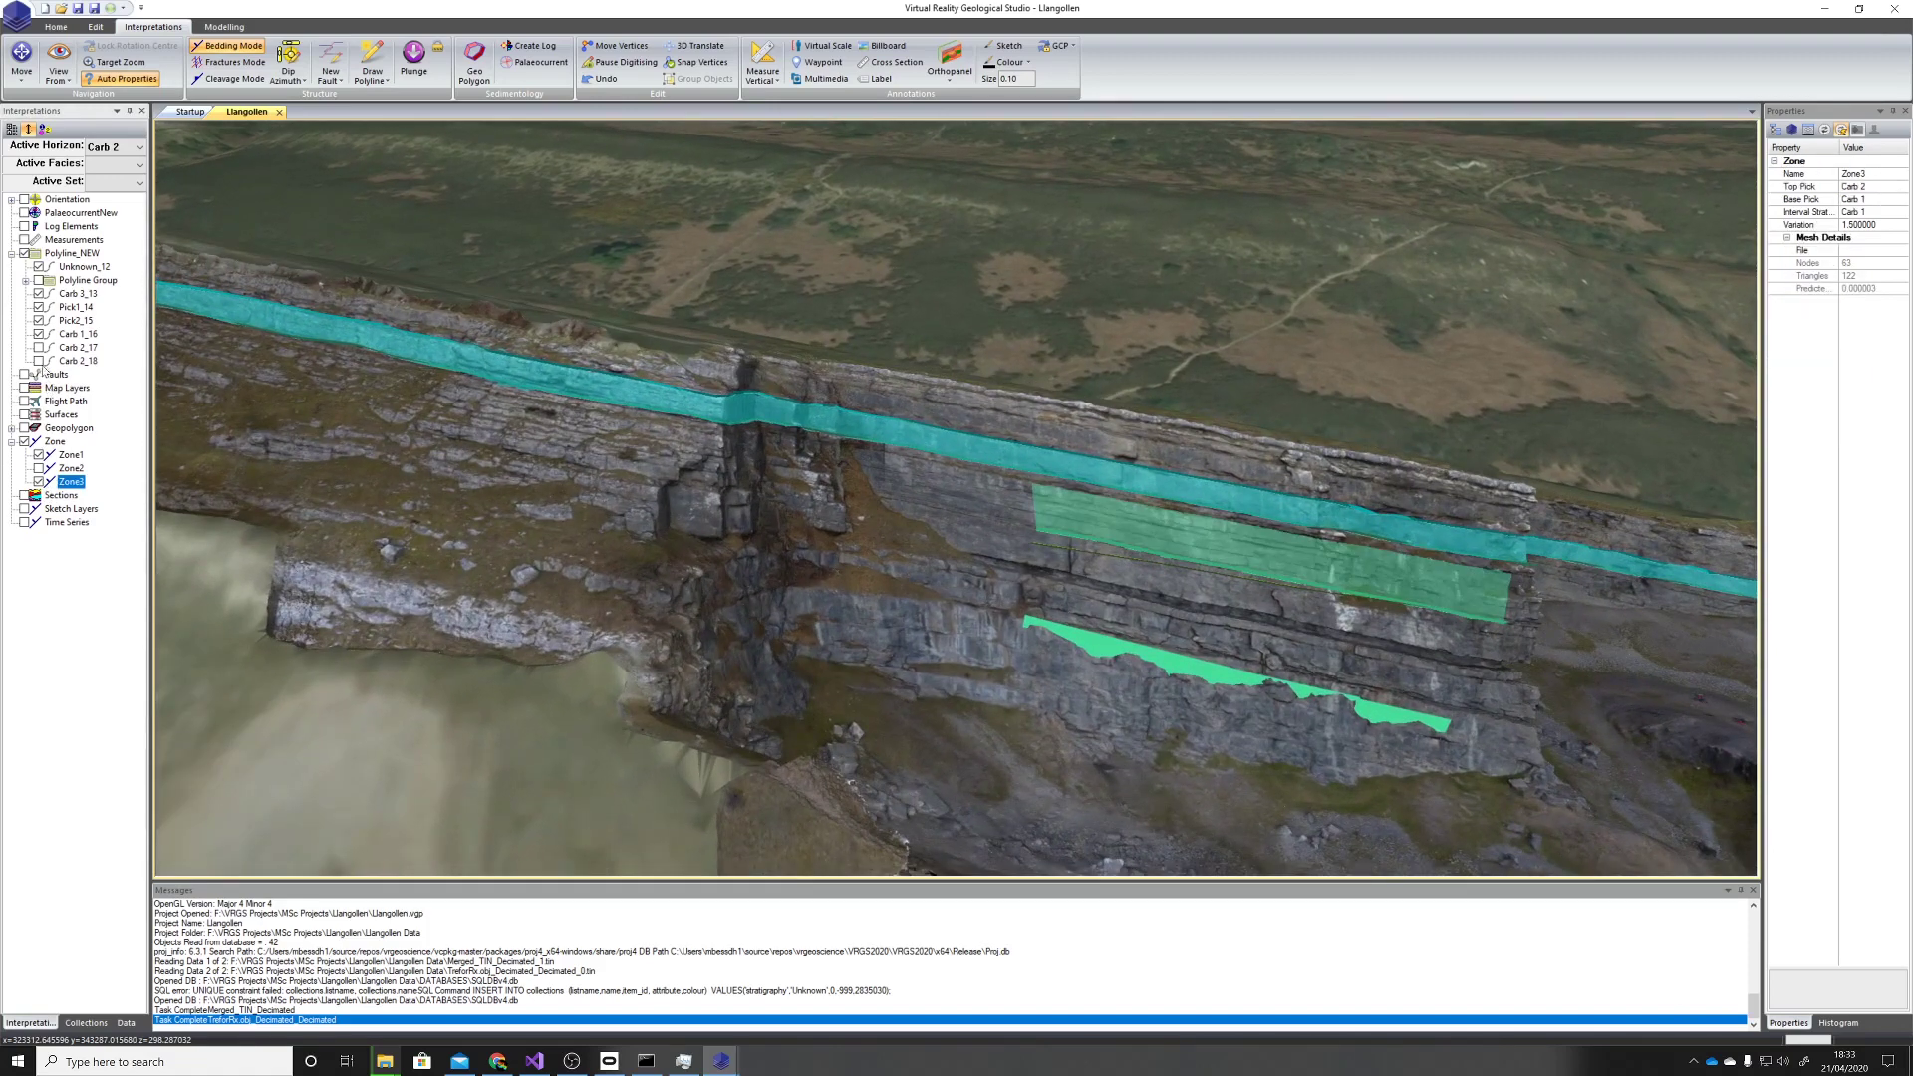
click(47, 321)
click(40, 321)
click(40, 294)
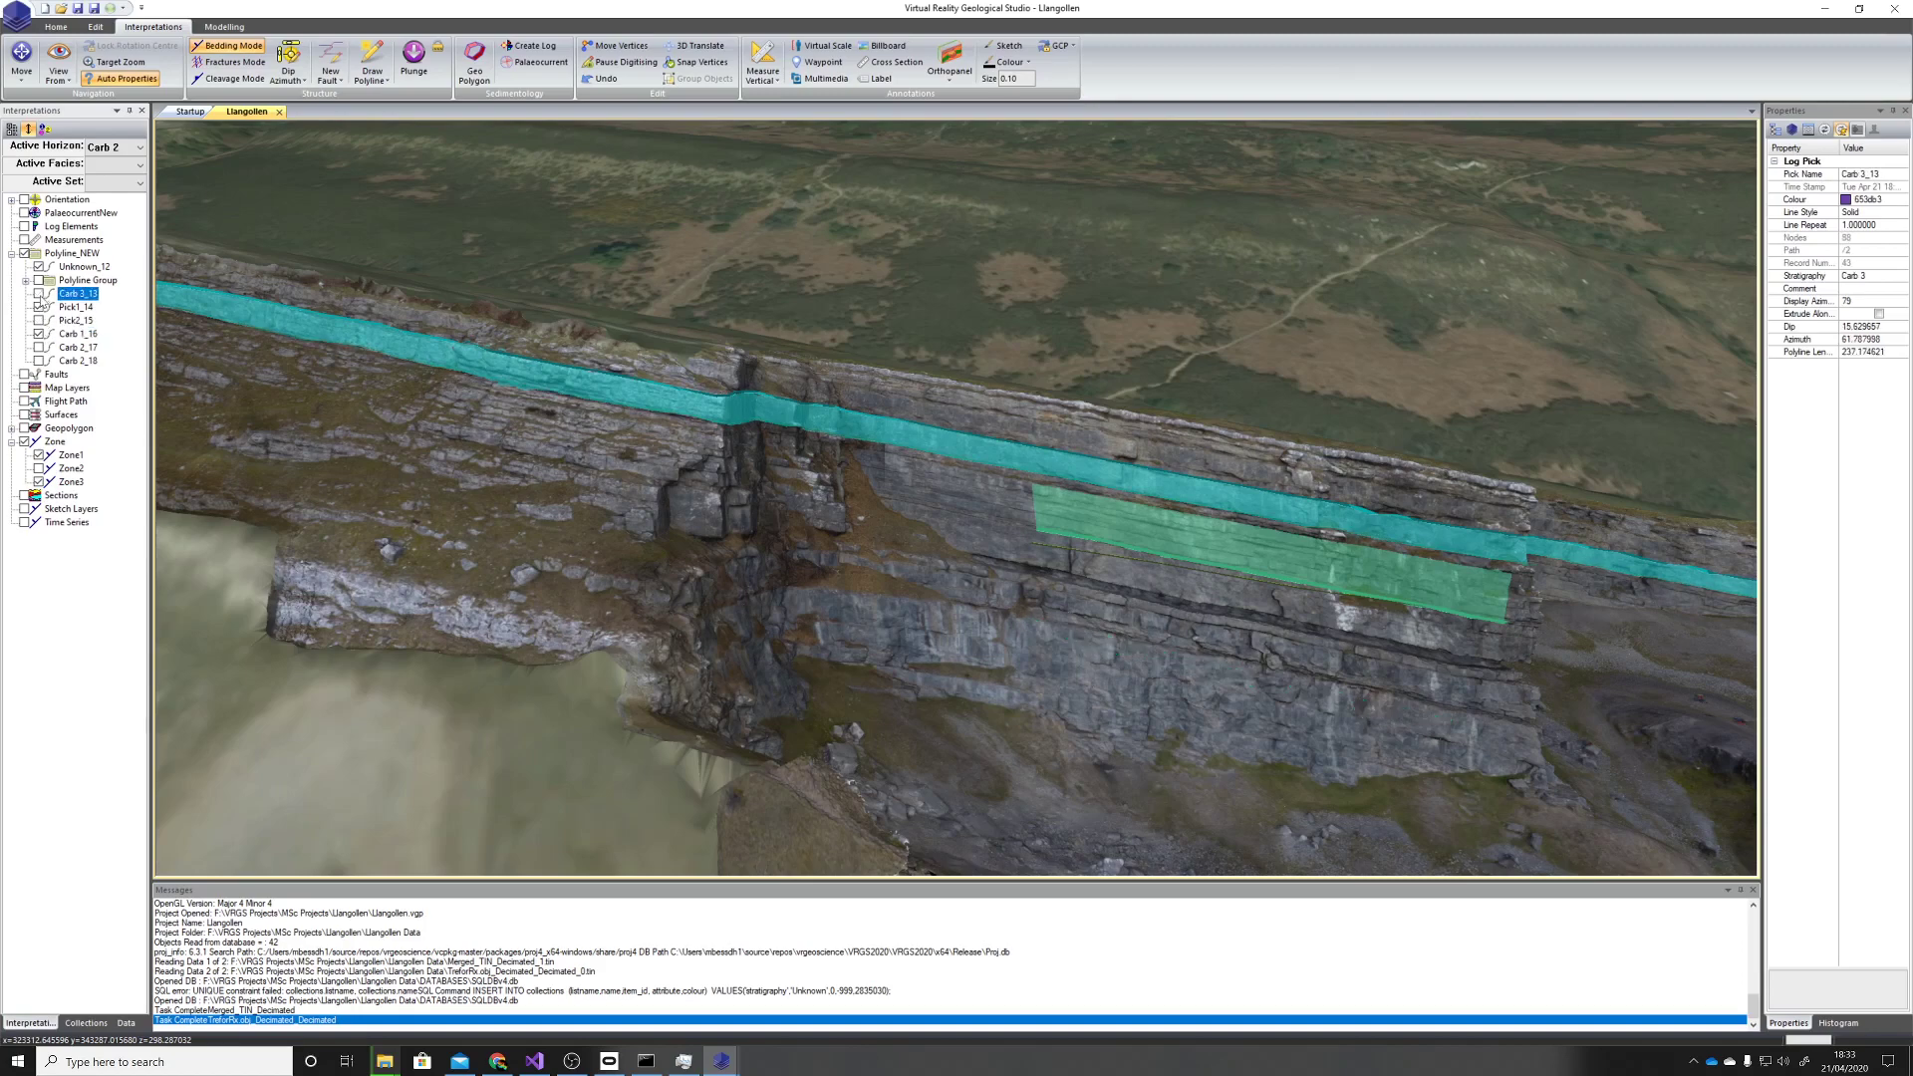
click(40, 307)
click(39, 321)
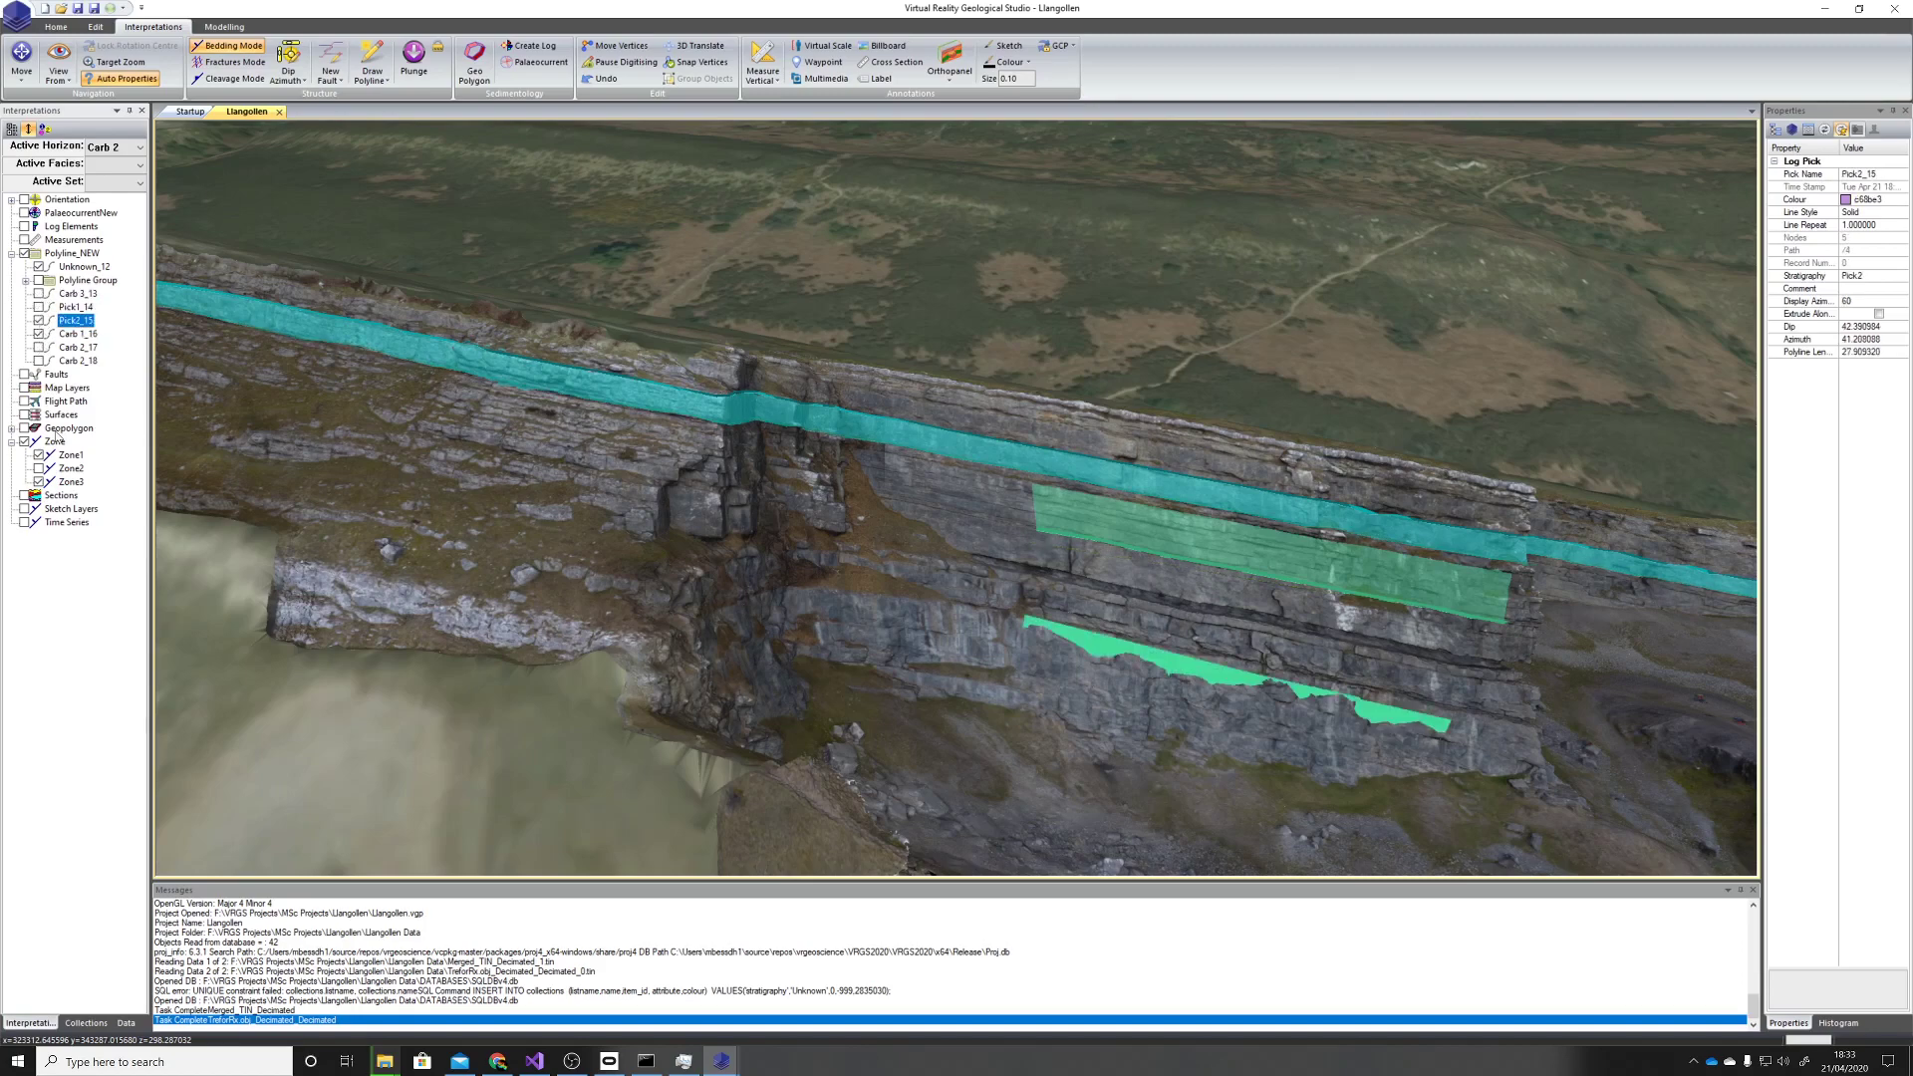
click(40, 321)
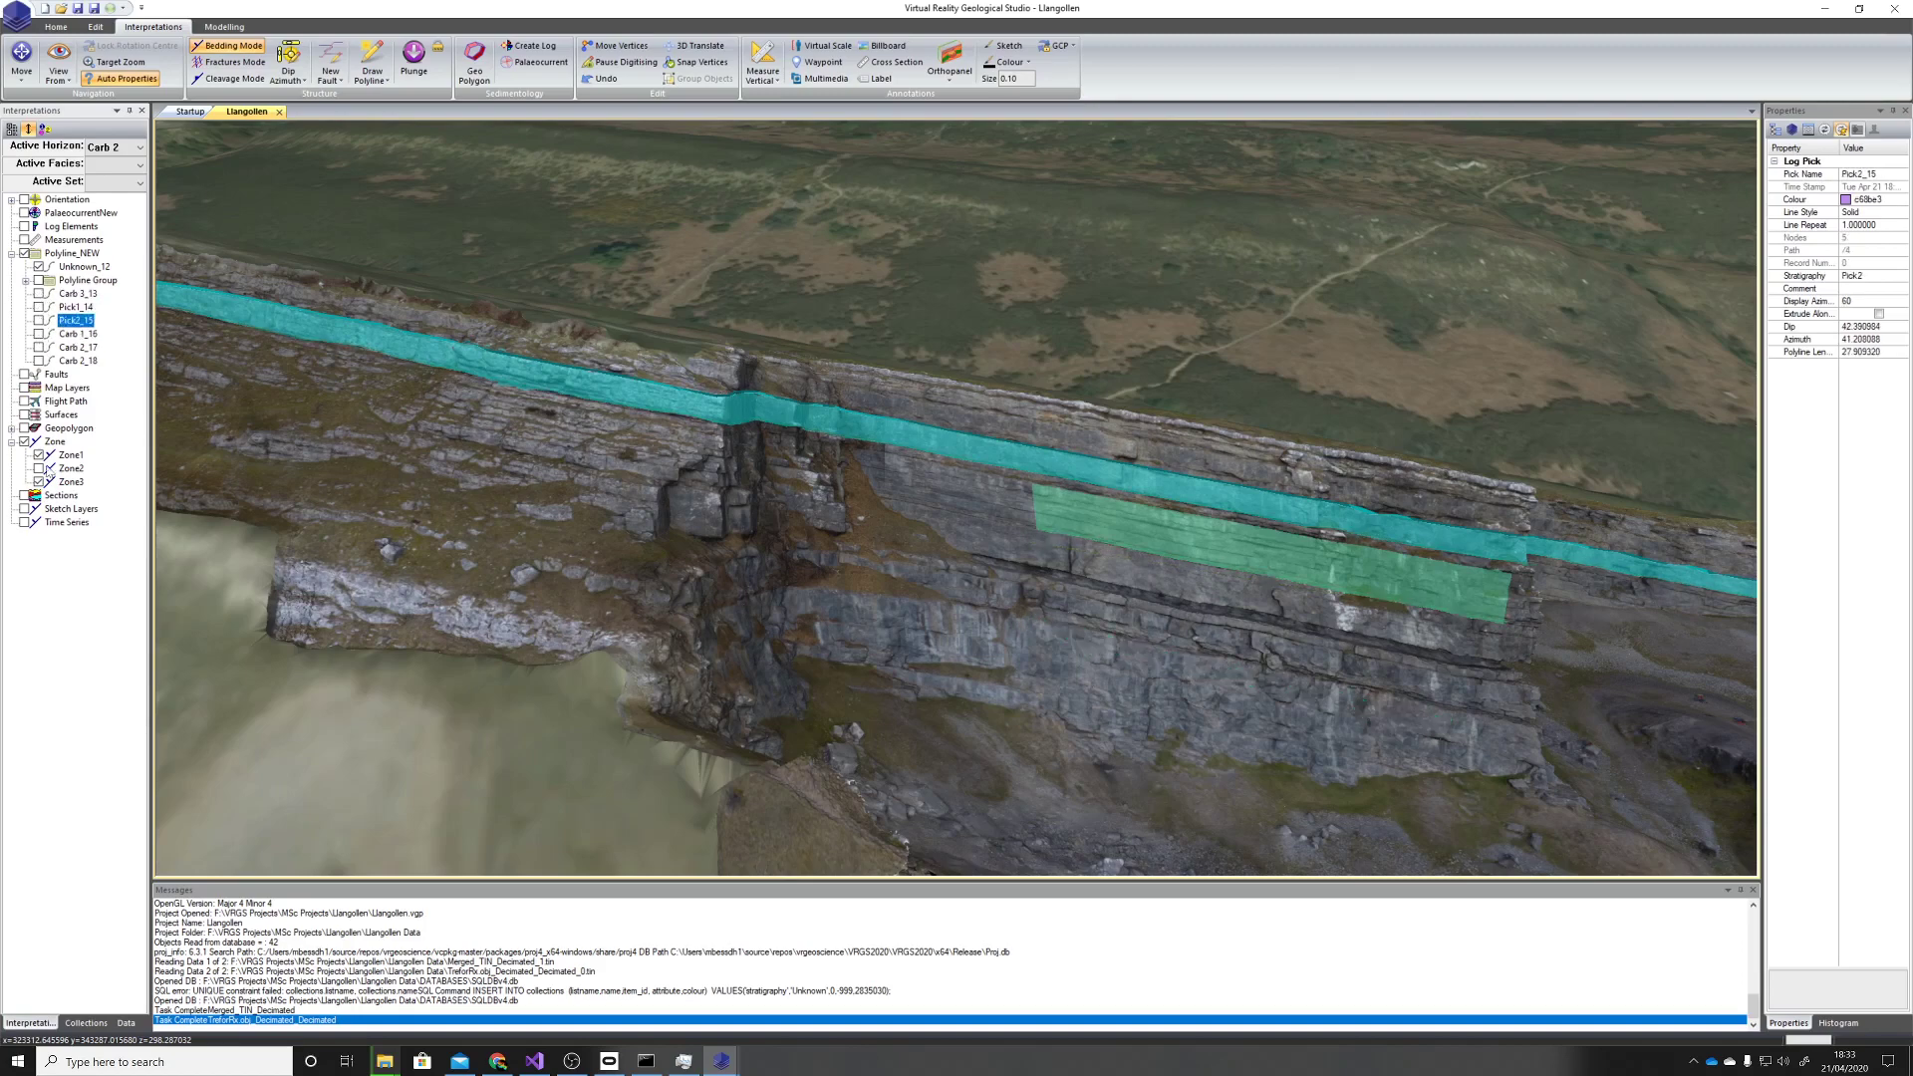
Switch the display of Zone3 and Zone1 off and on again to compare the extent of each zone on the cliff
click(39, 483)
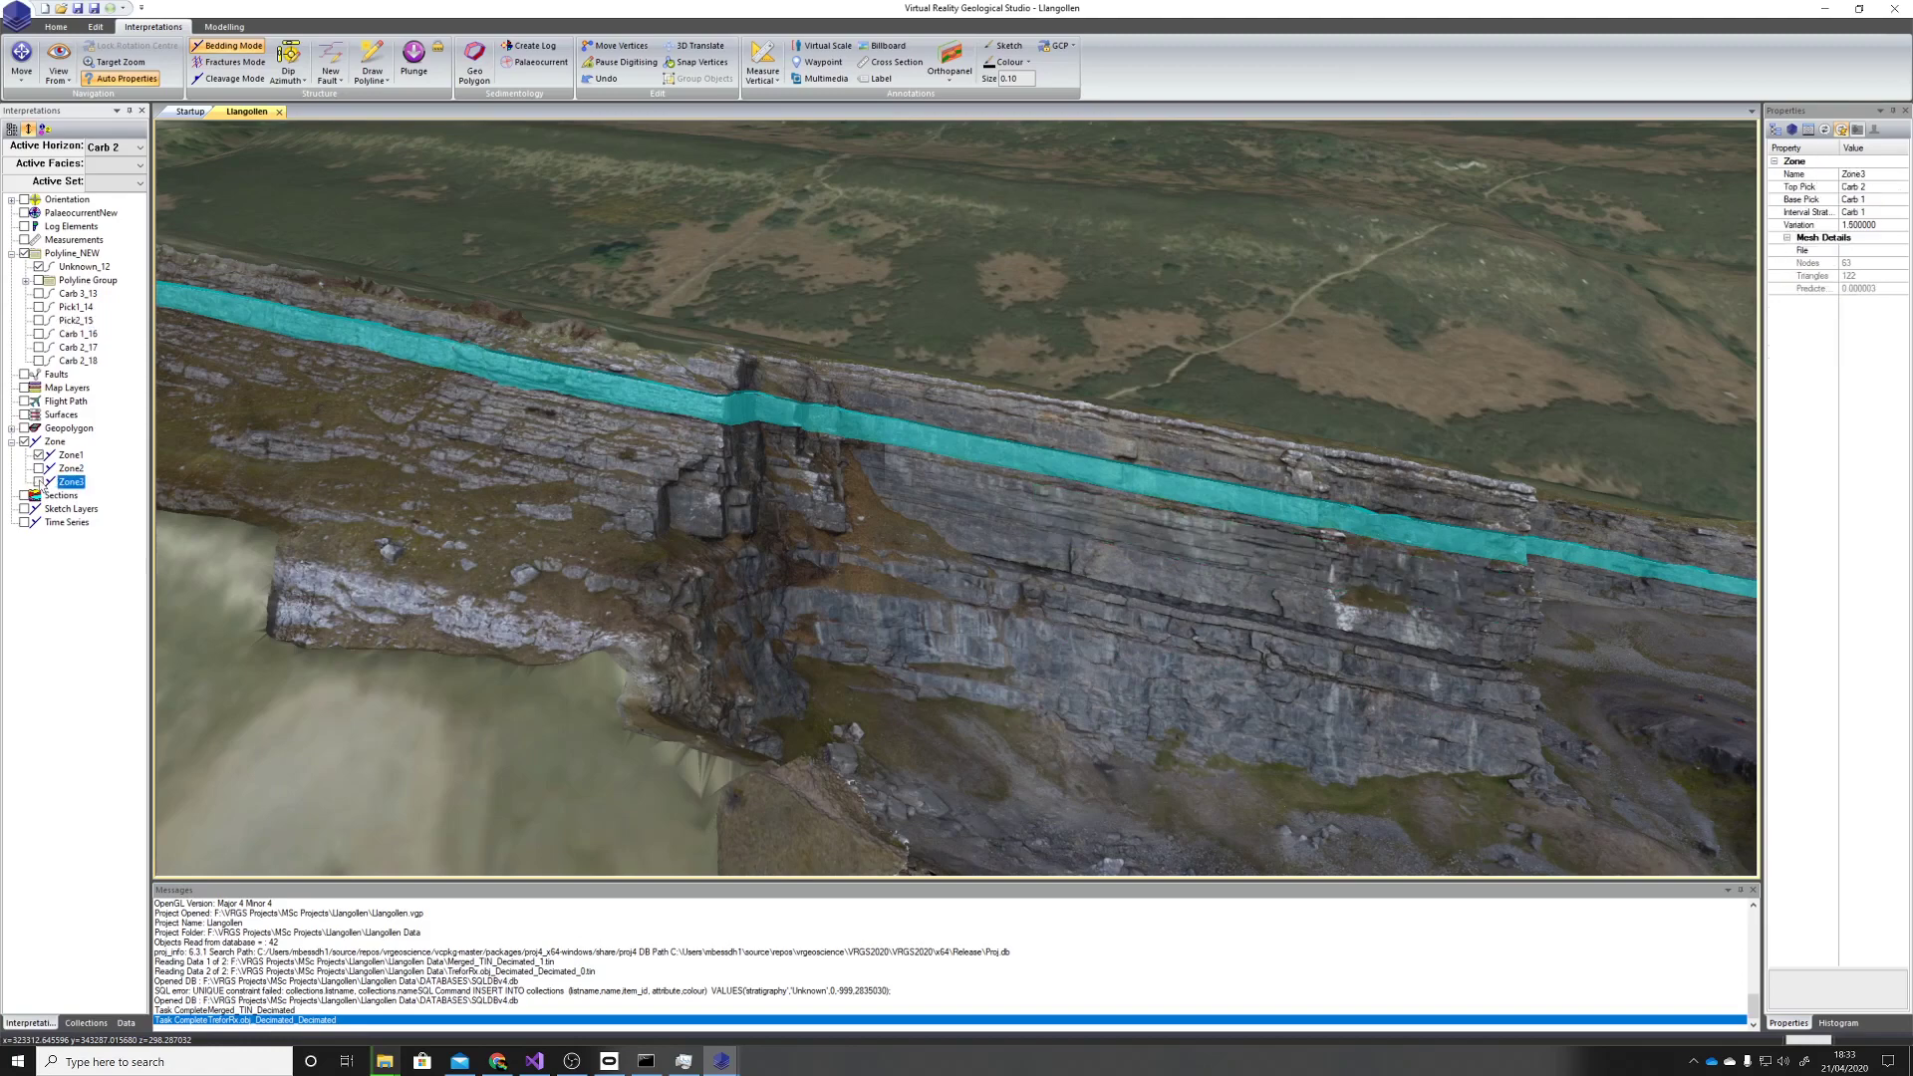
click(40, 483)
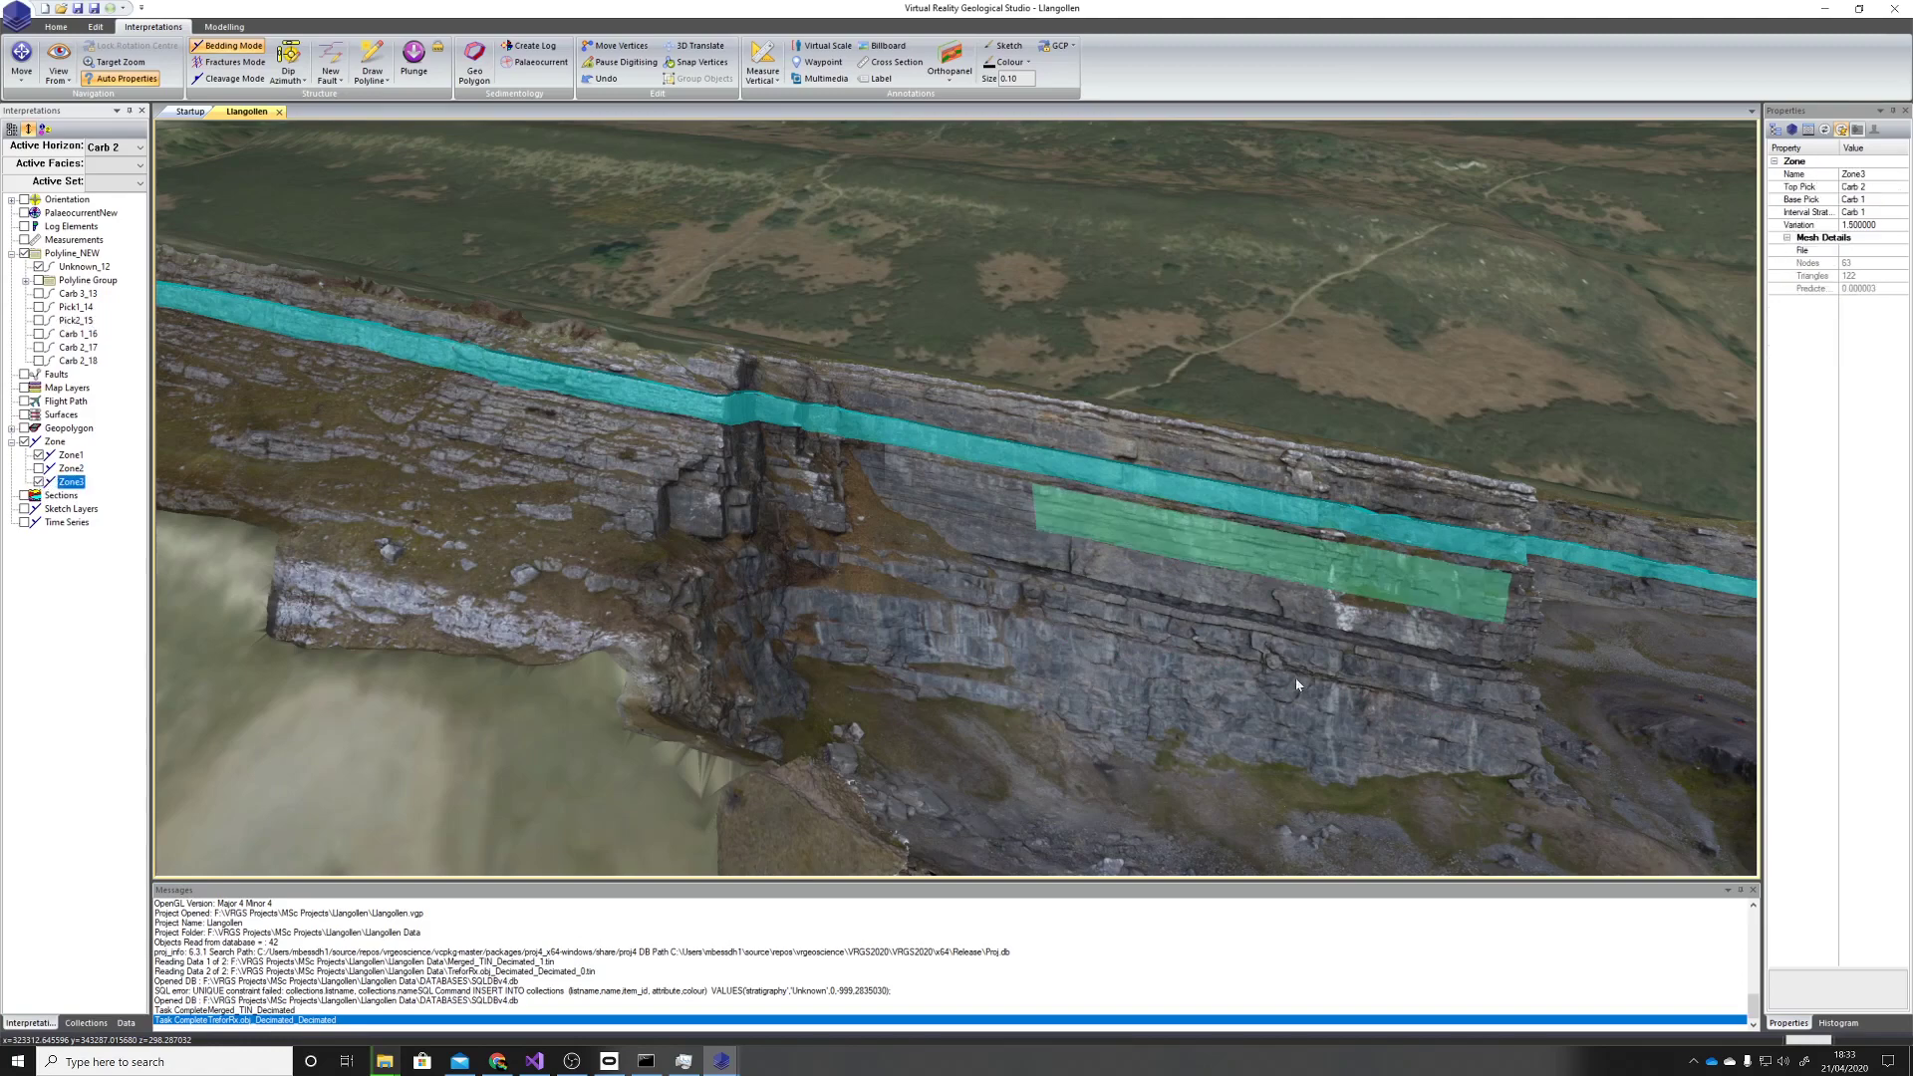
drag(1298, 685, 1112, 592)
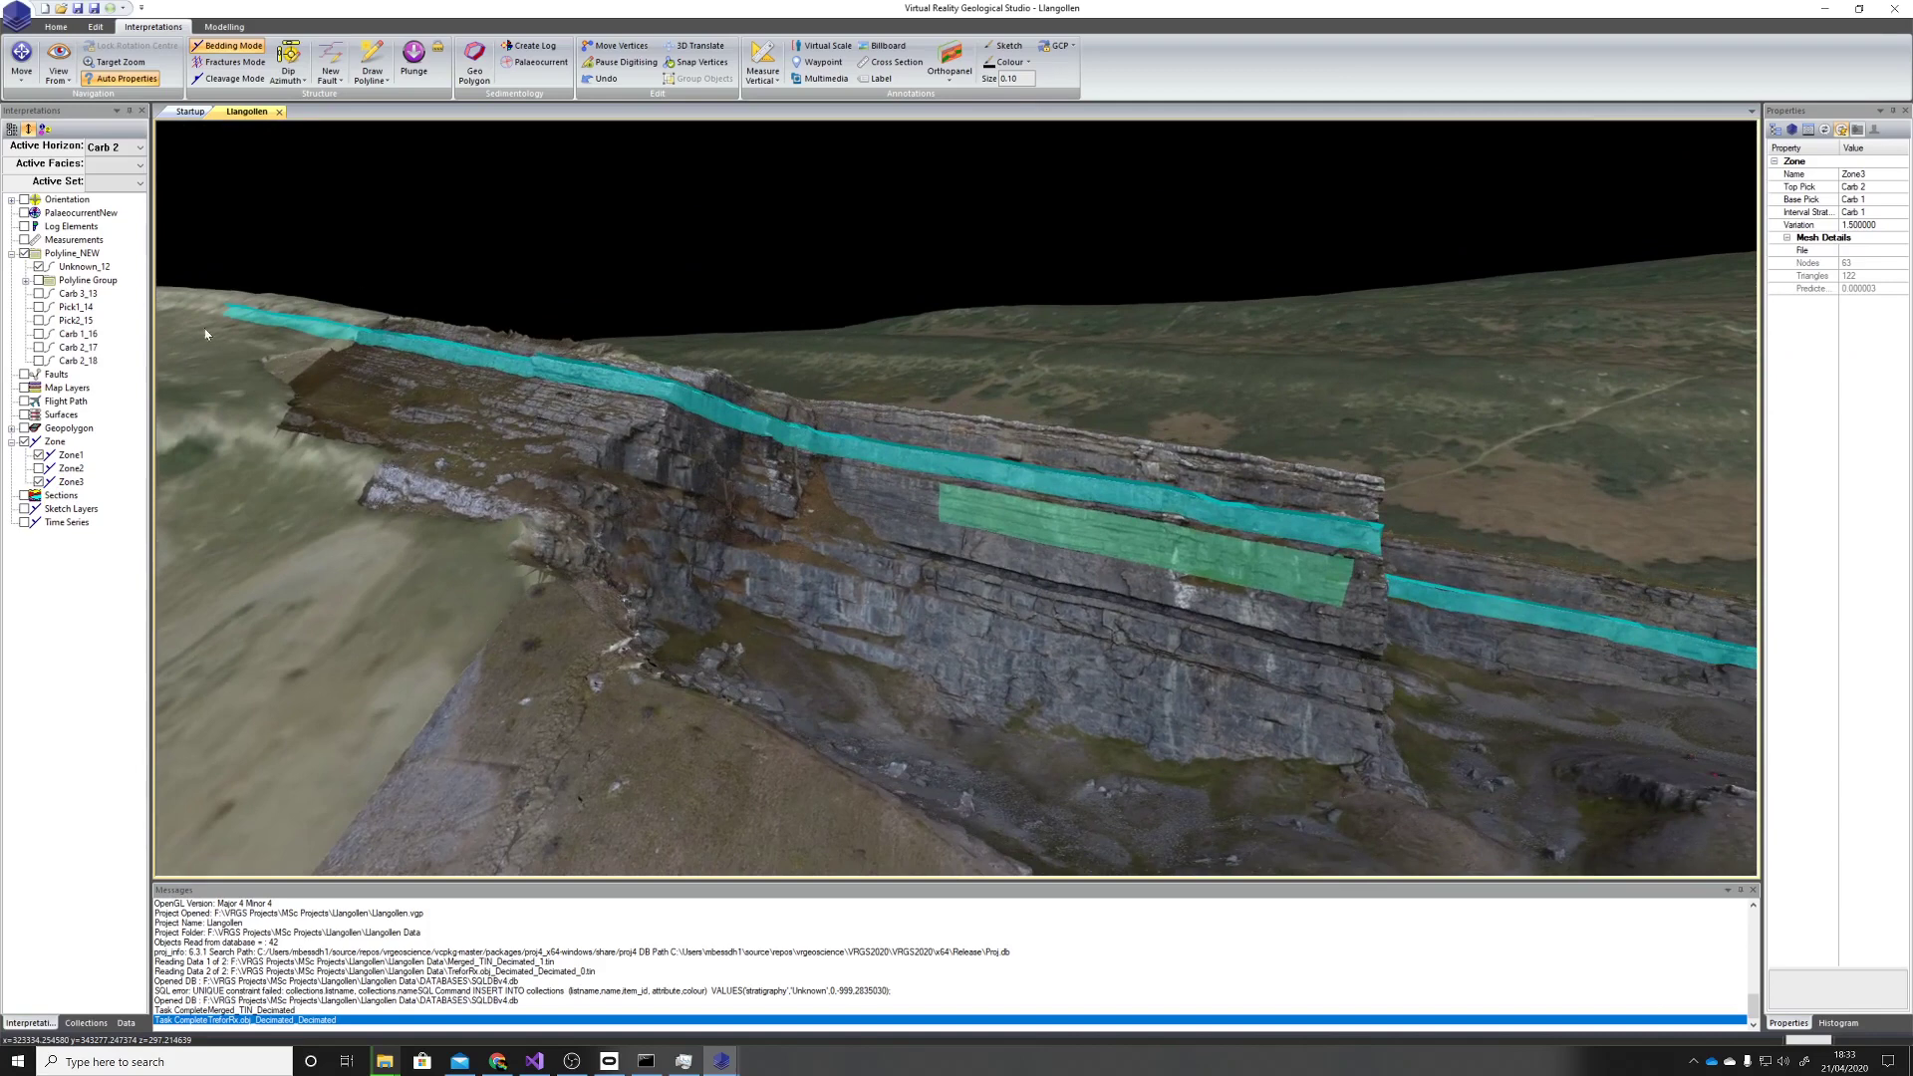
click(40, 455)
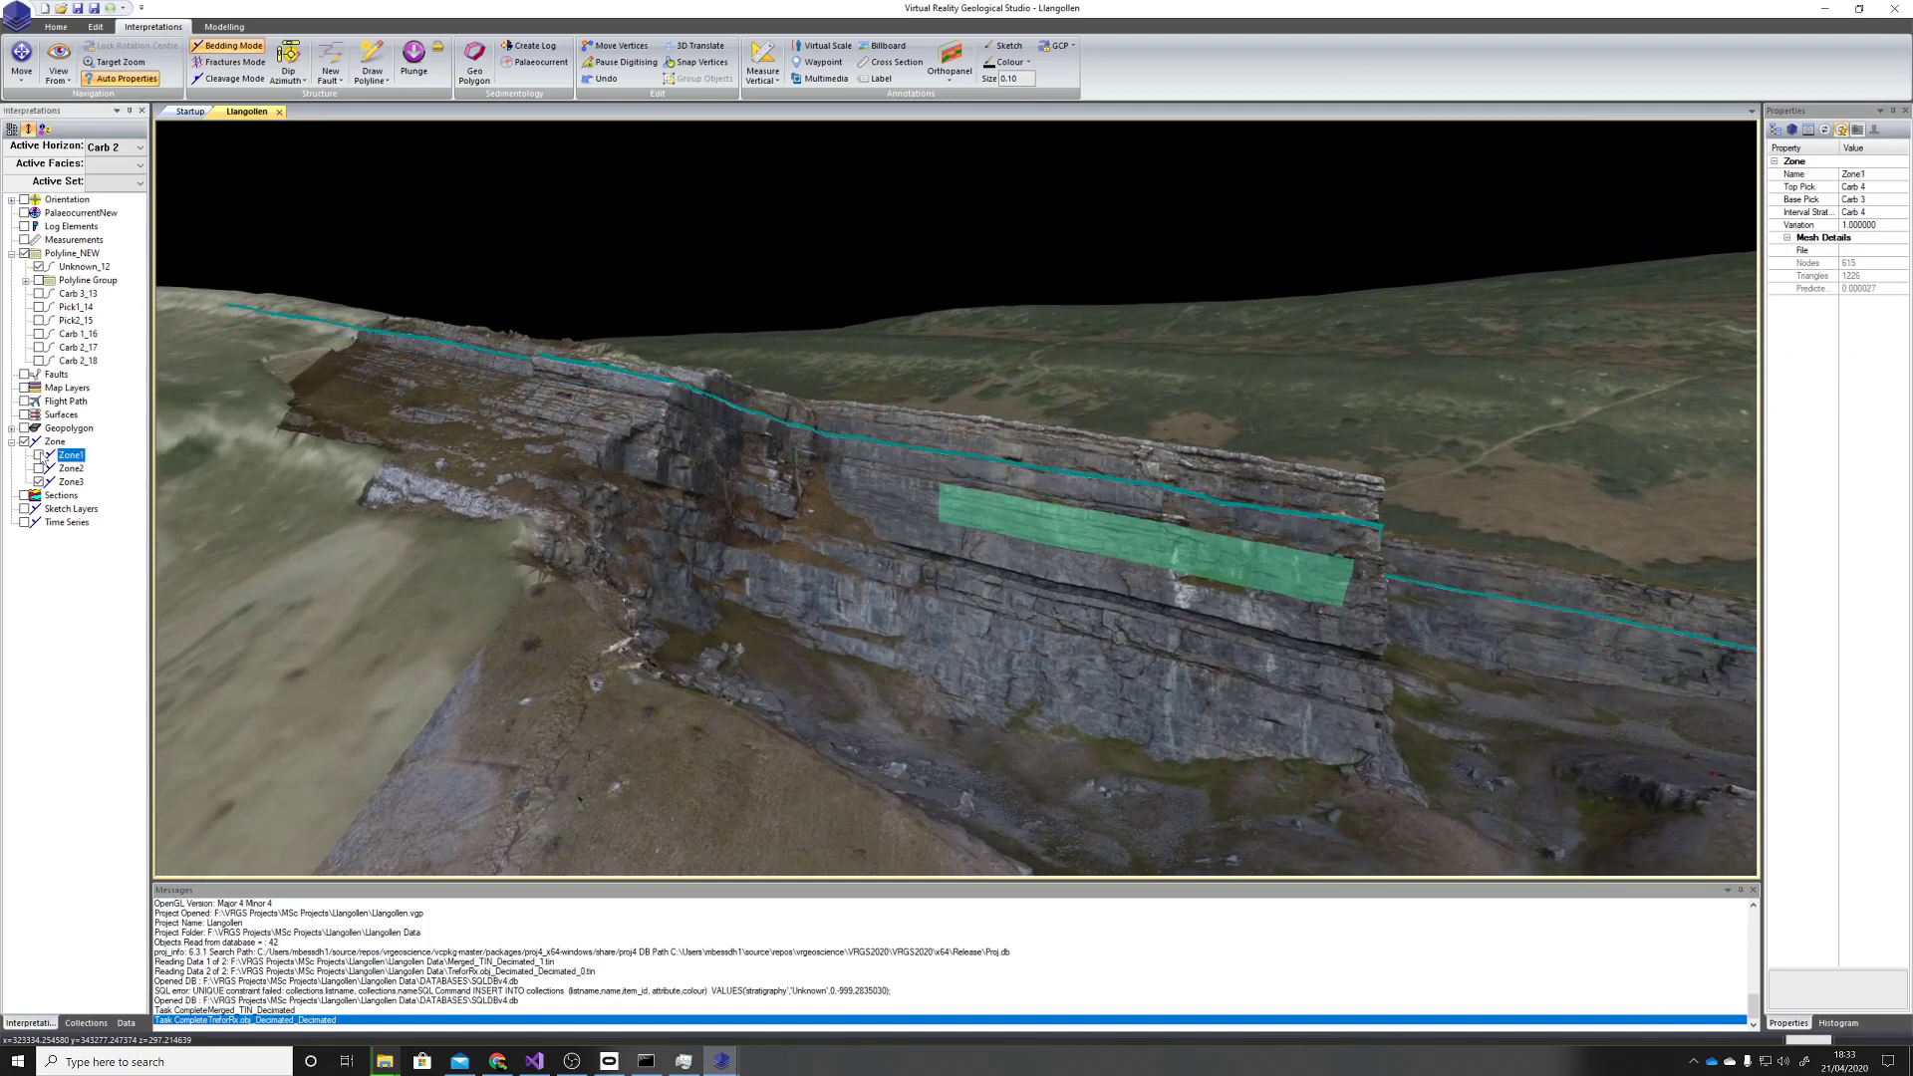
click(39, 455)
click(40, 455)
click(40, 456)
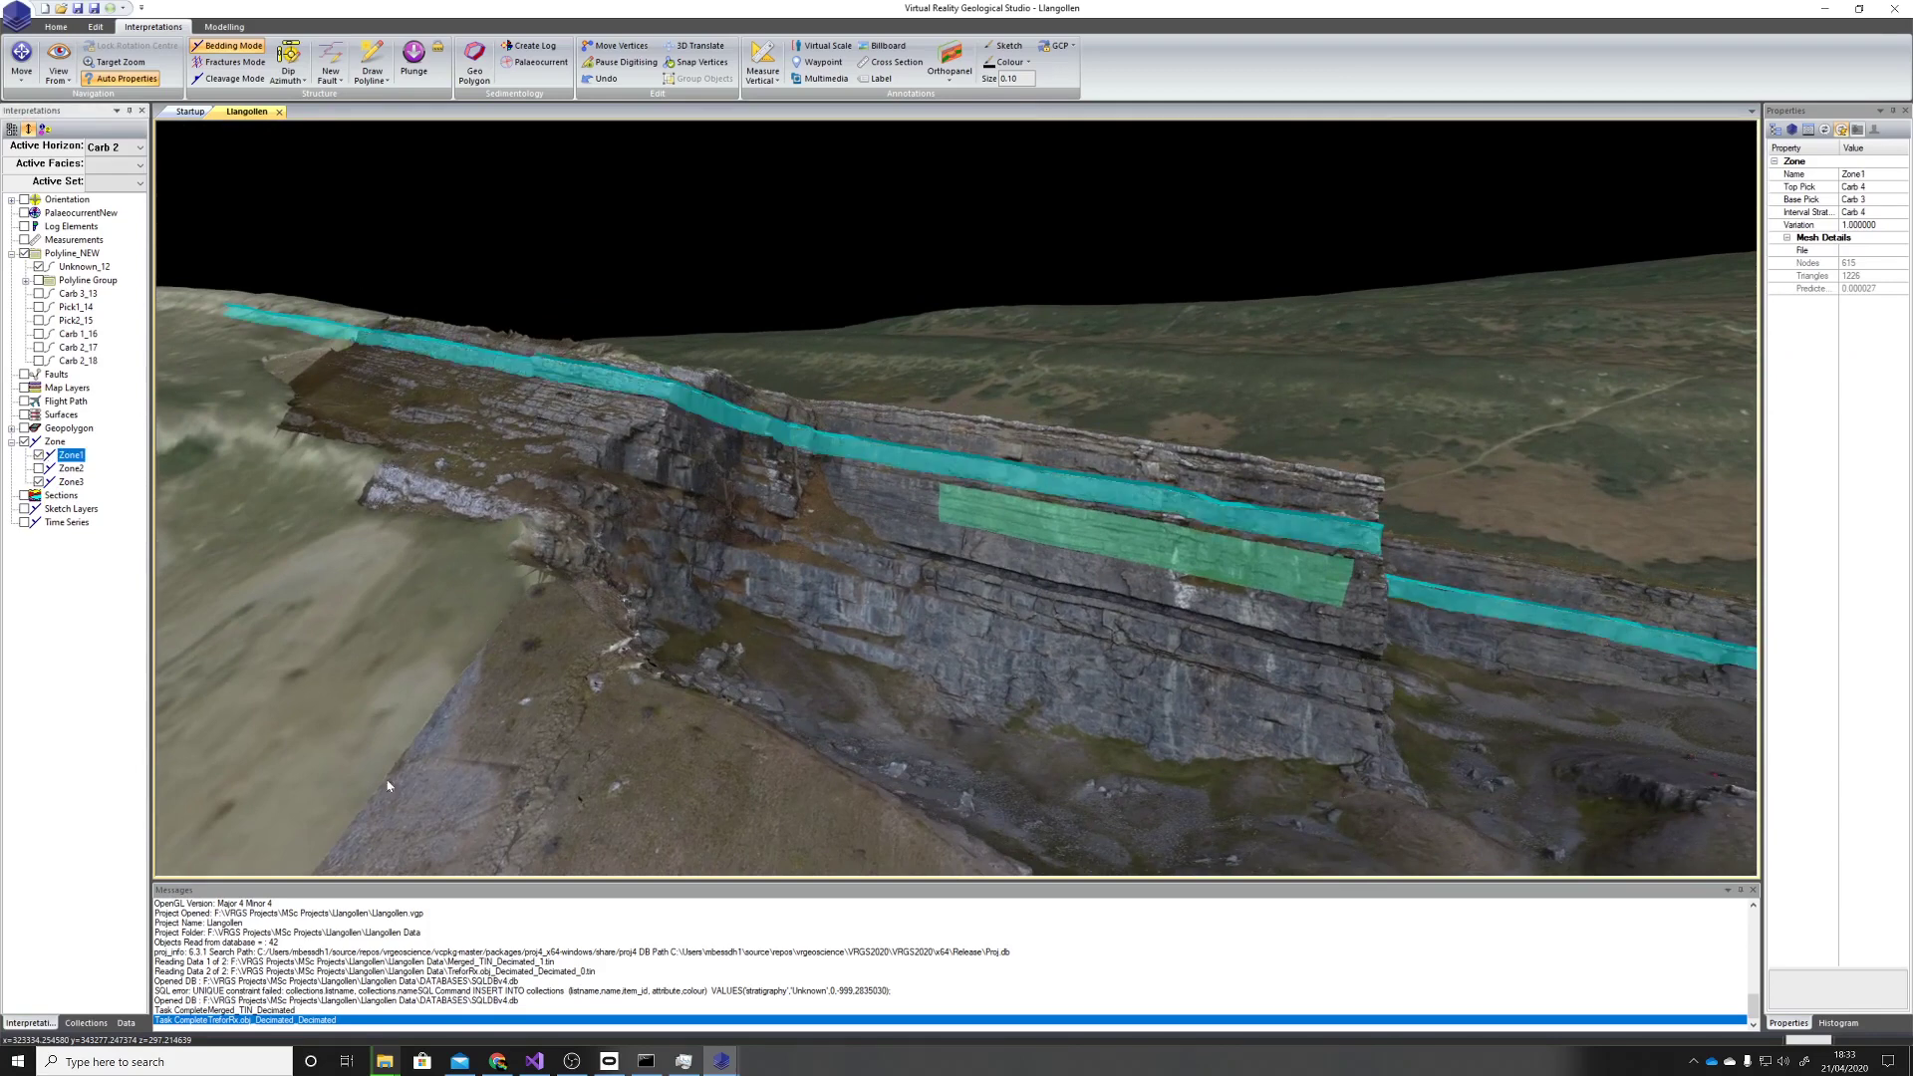